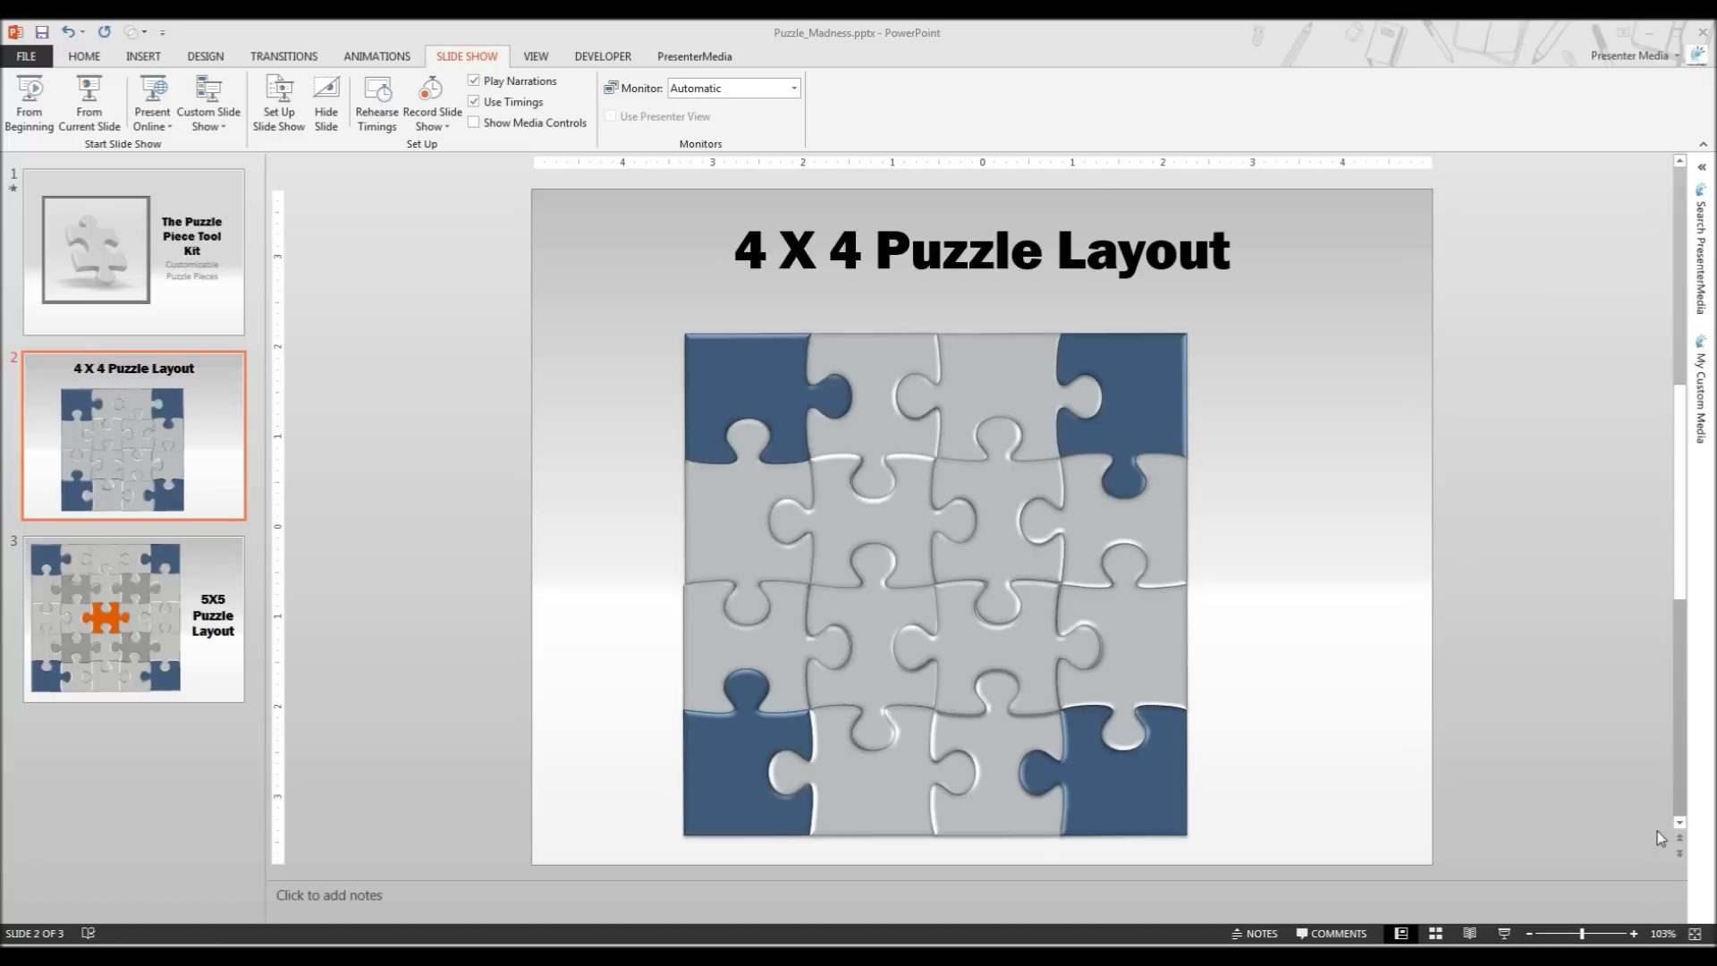
Step: Insert Apple-Small.jpg from Pictures > Sample Pictures onto slide 2 beside the puzzle
left_click(1311, 422)
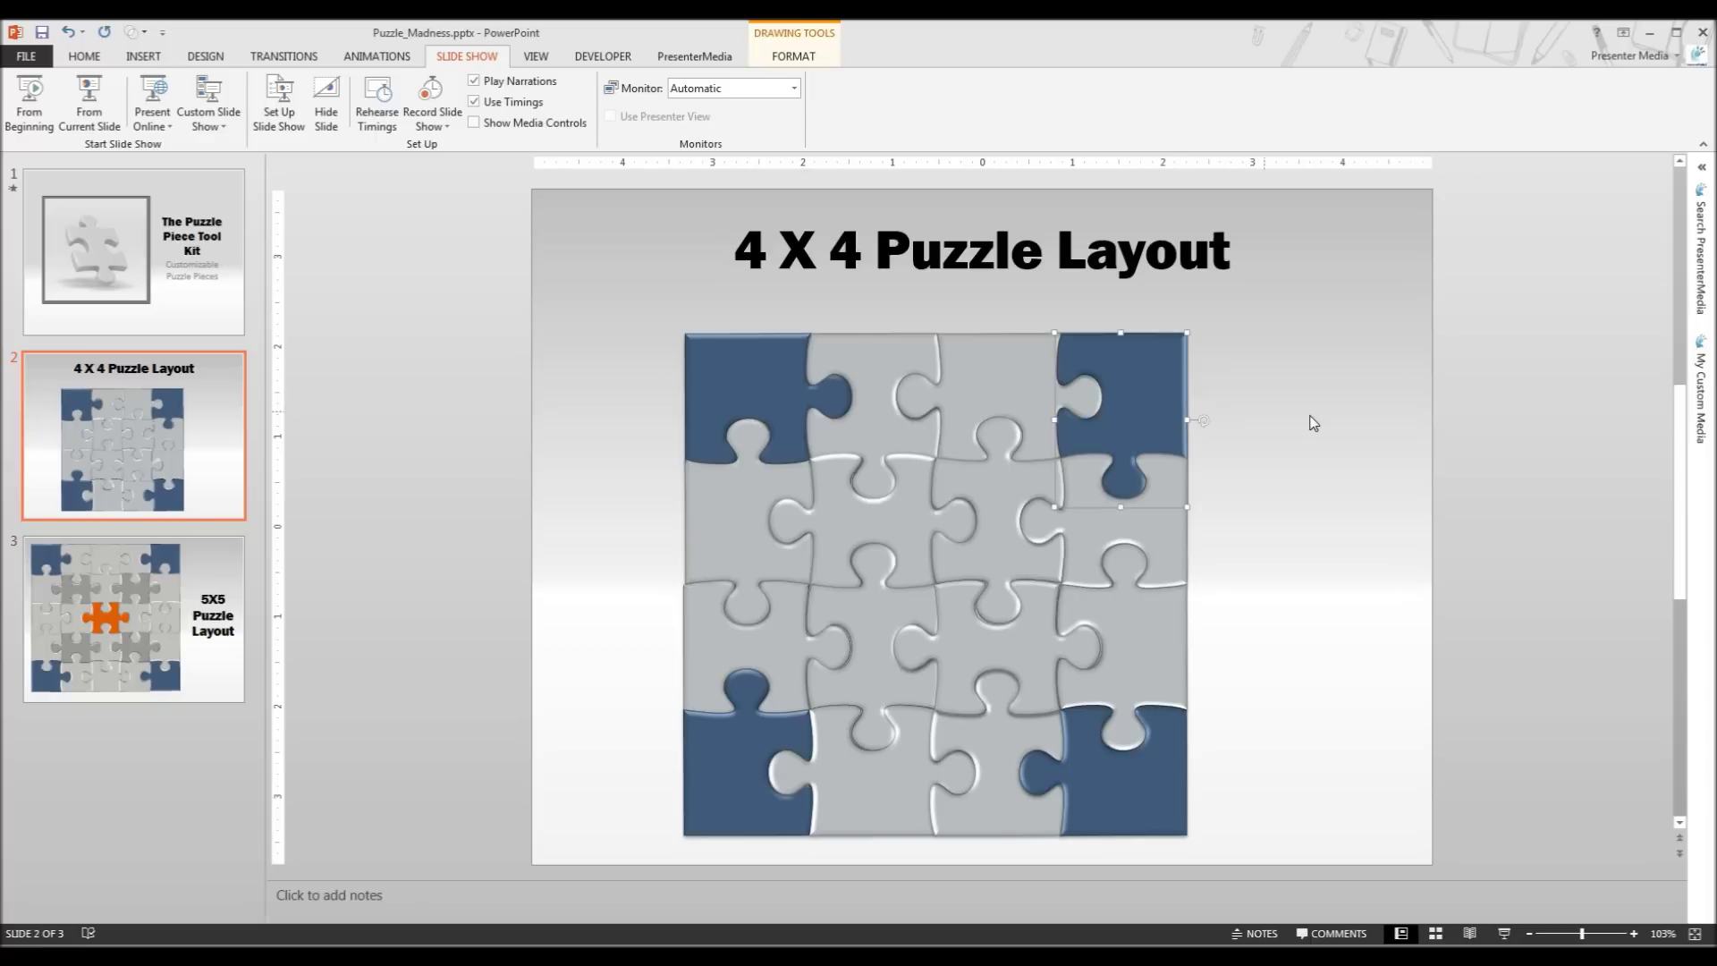
left_click(143, 56)
left_click(116, 99)
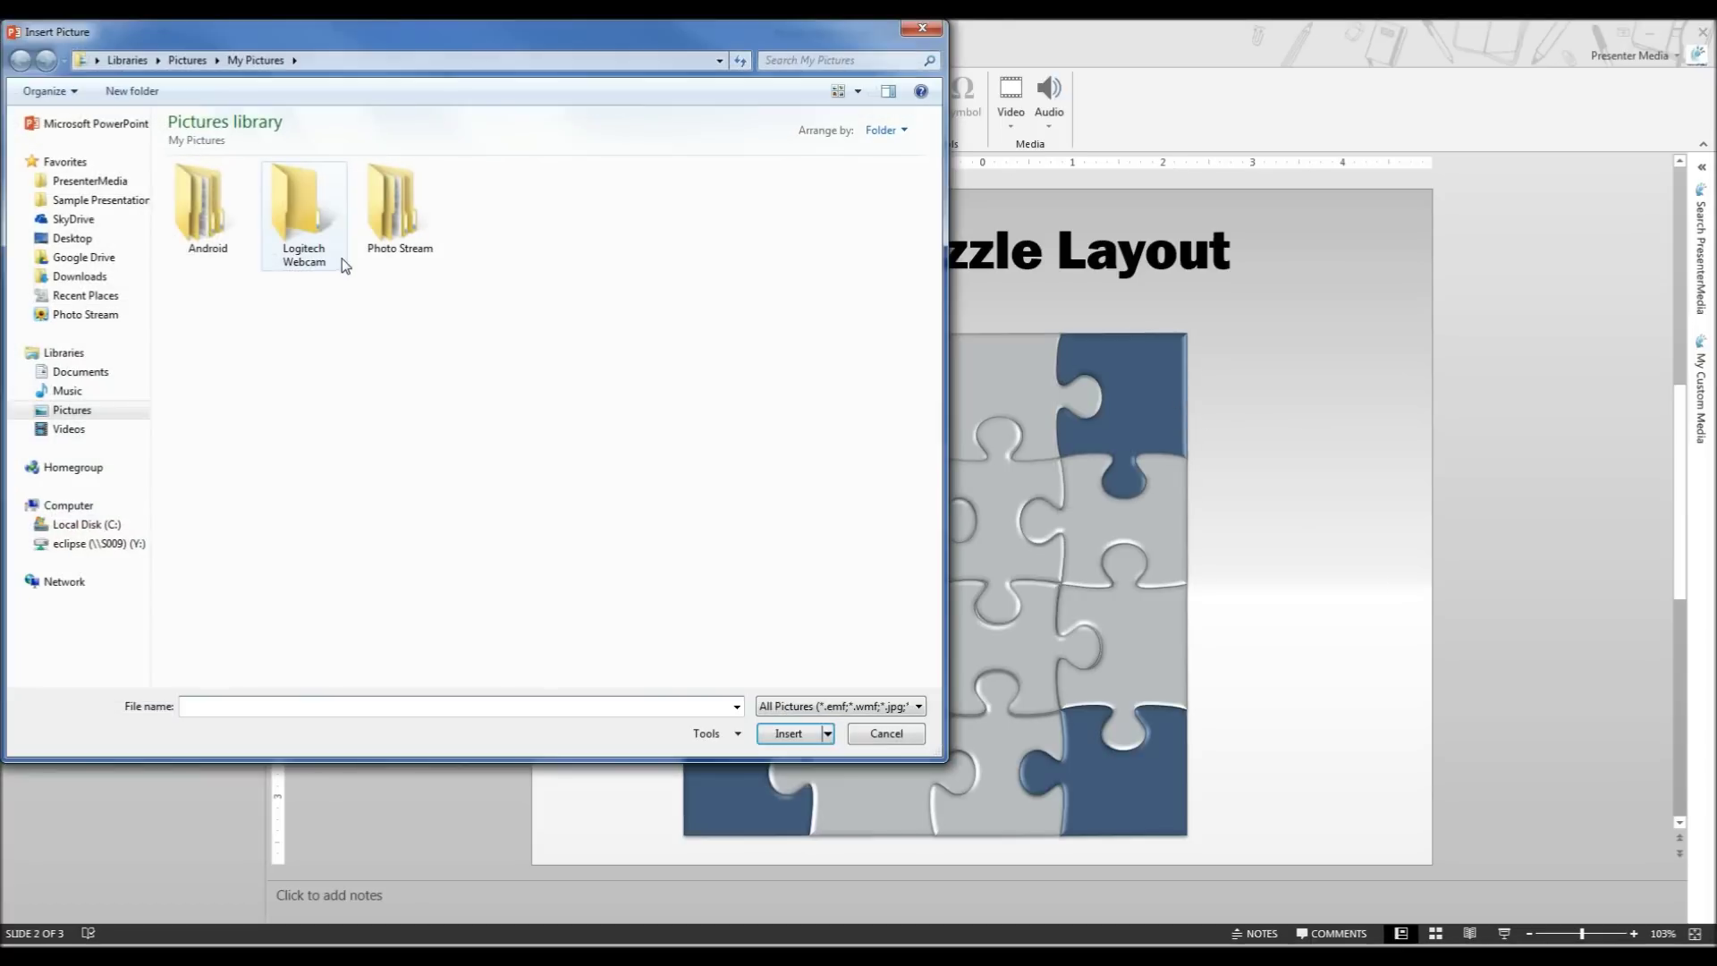
left_click(77, 372)
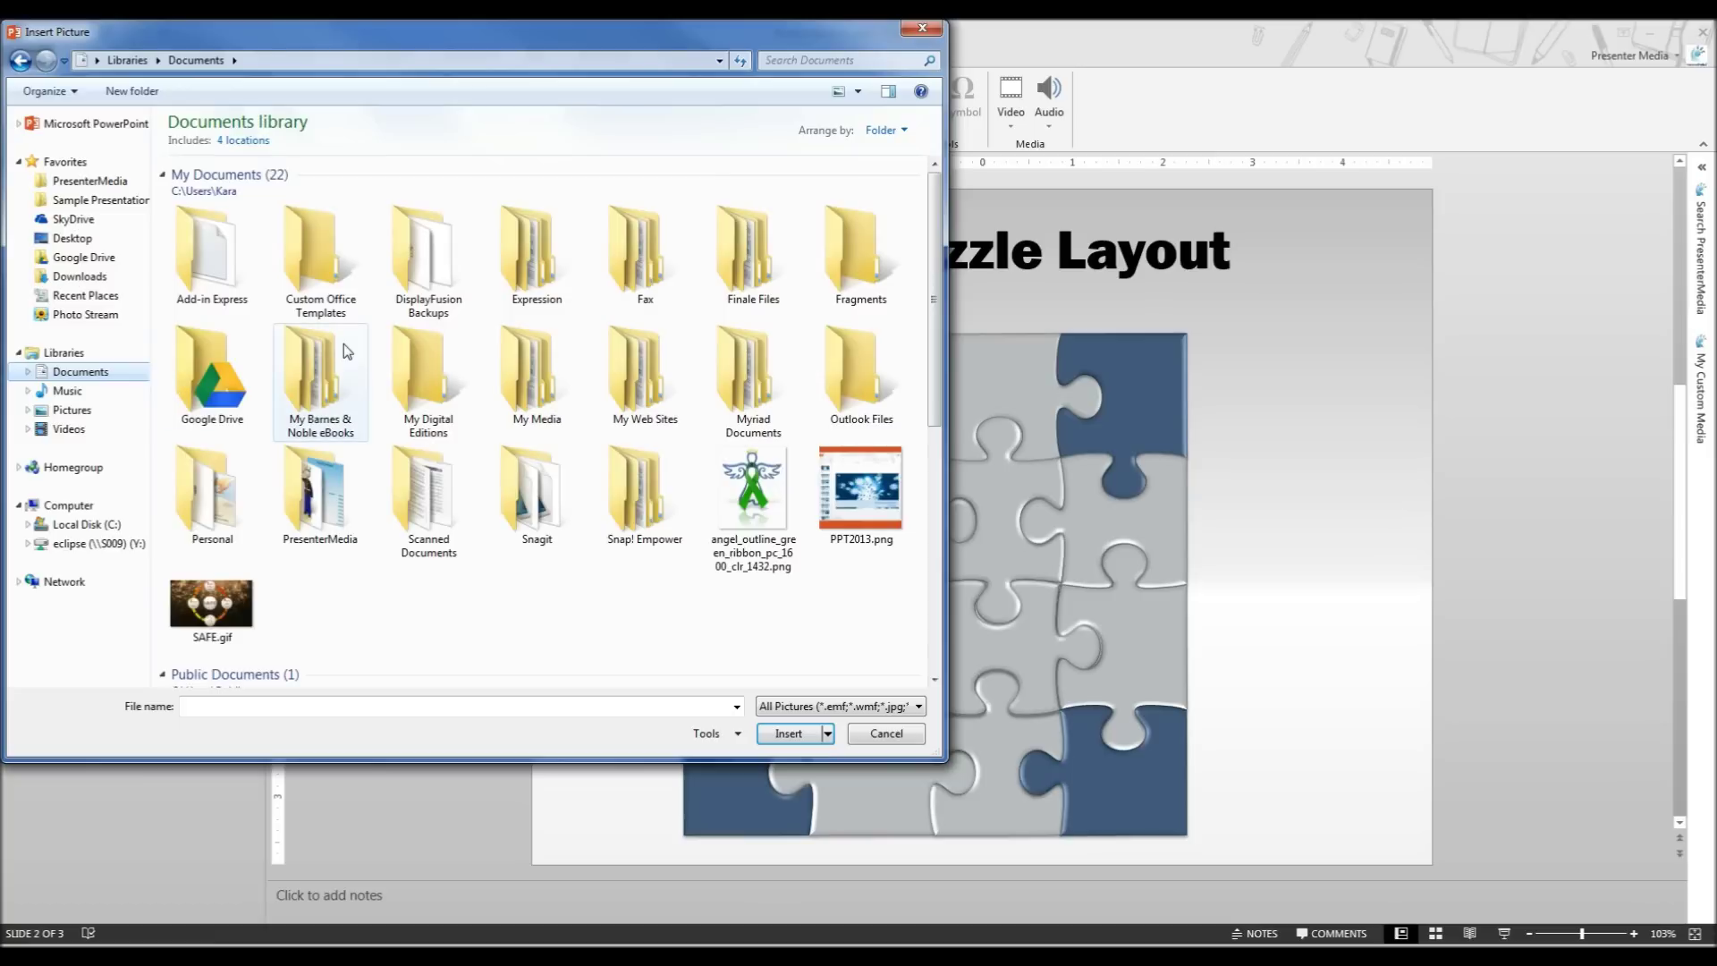
left_click(71, 409)
double_click(492, 208)
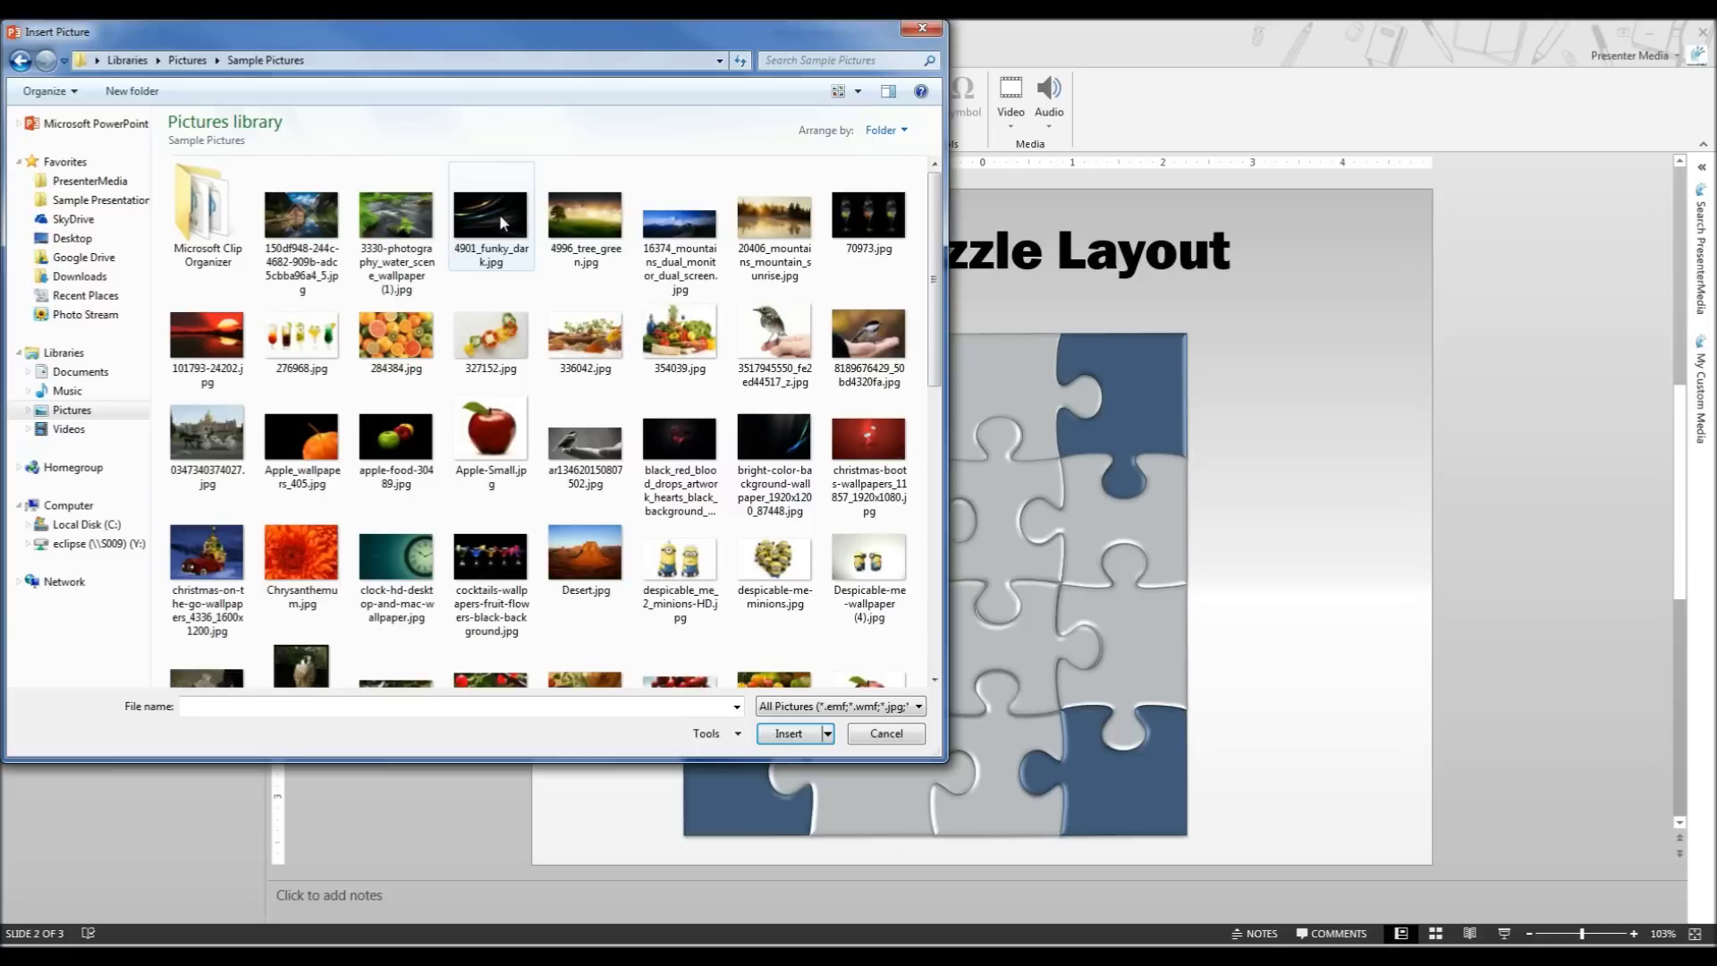
double_click(483, 441)
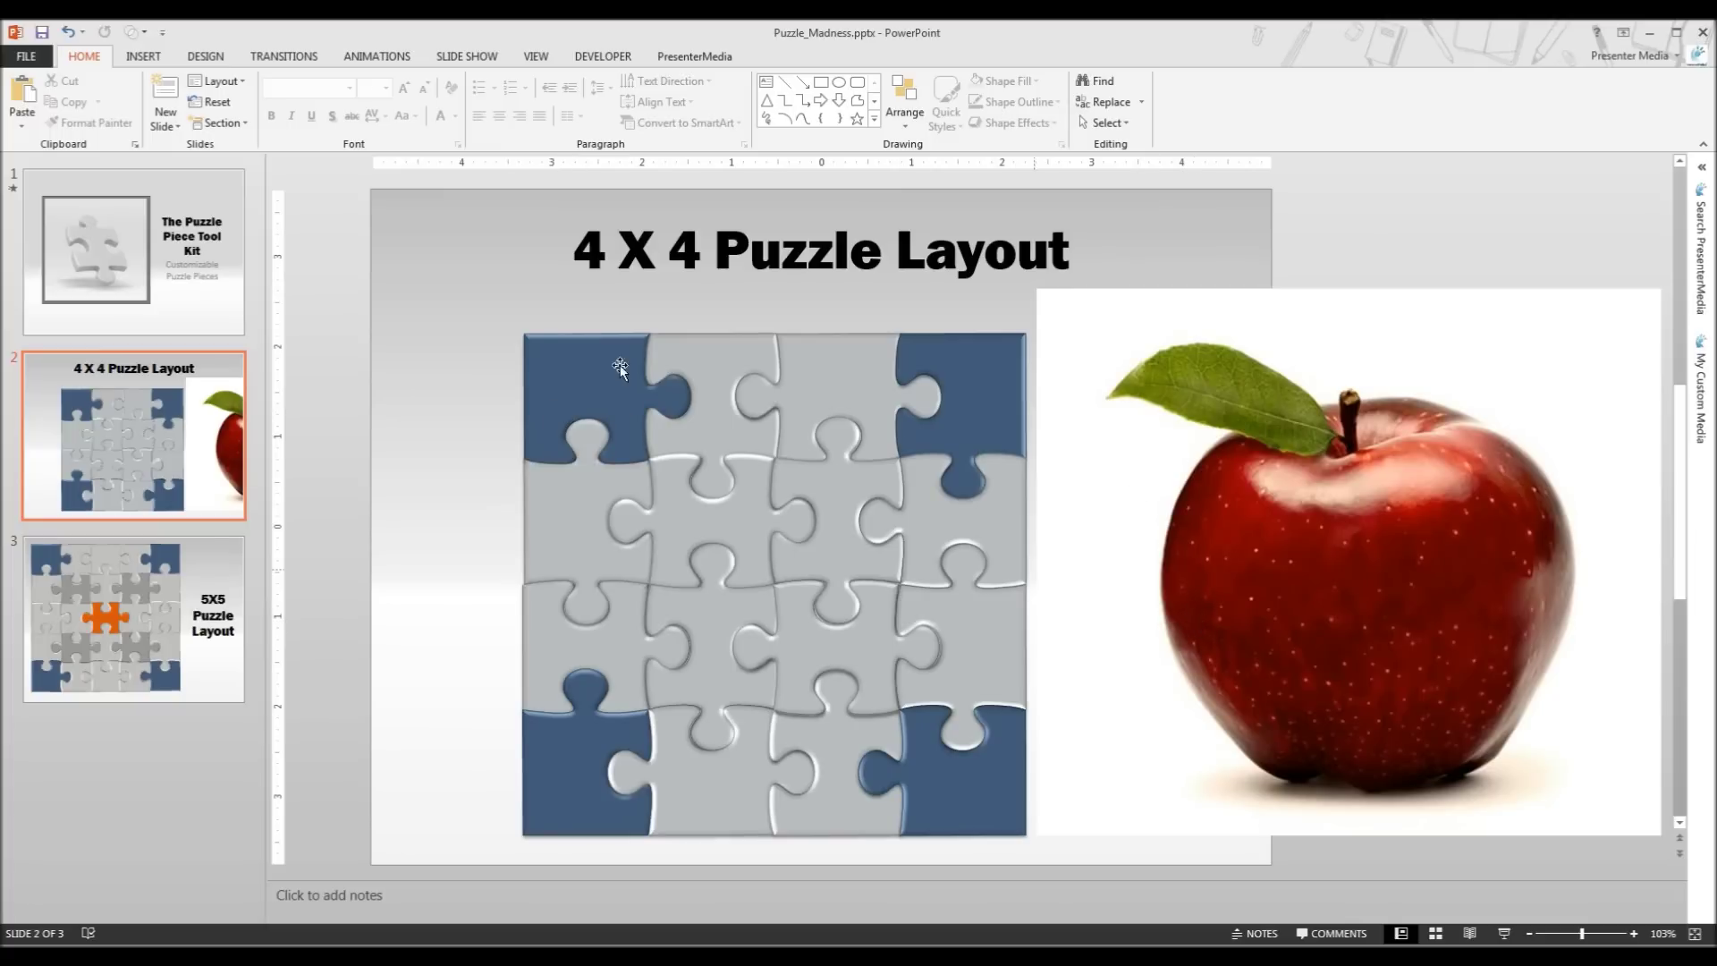
Step: Switch the top-left puzzle piece's fill to Picture or texture fill in Format Shape
left_click(440, 307)
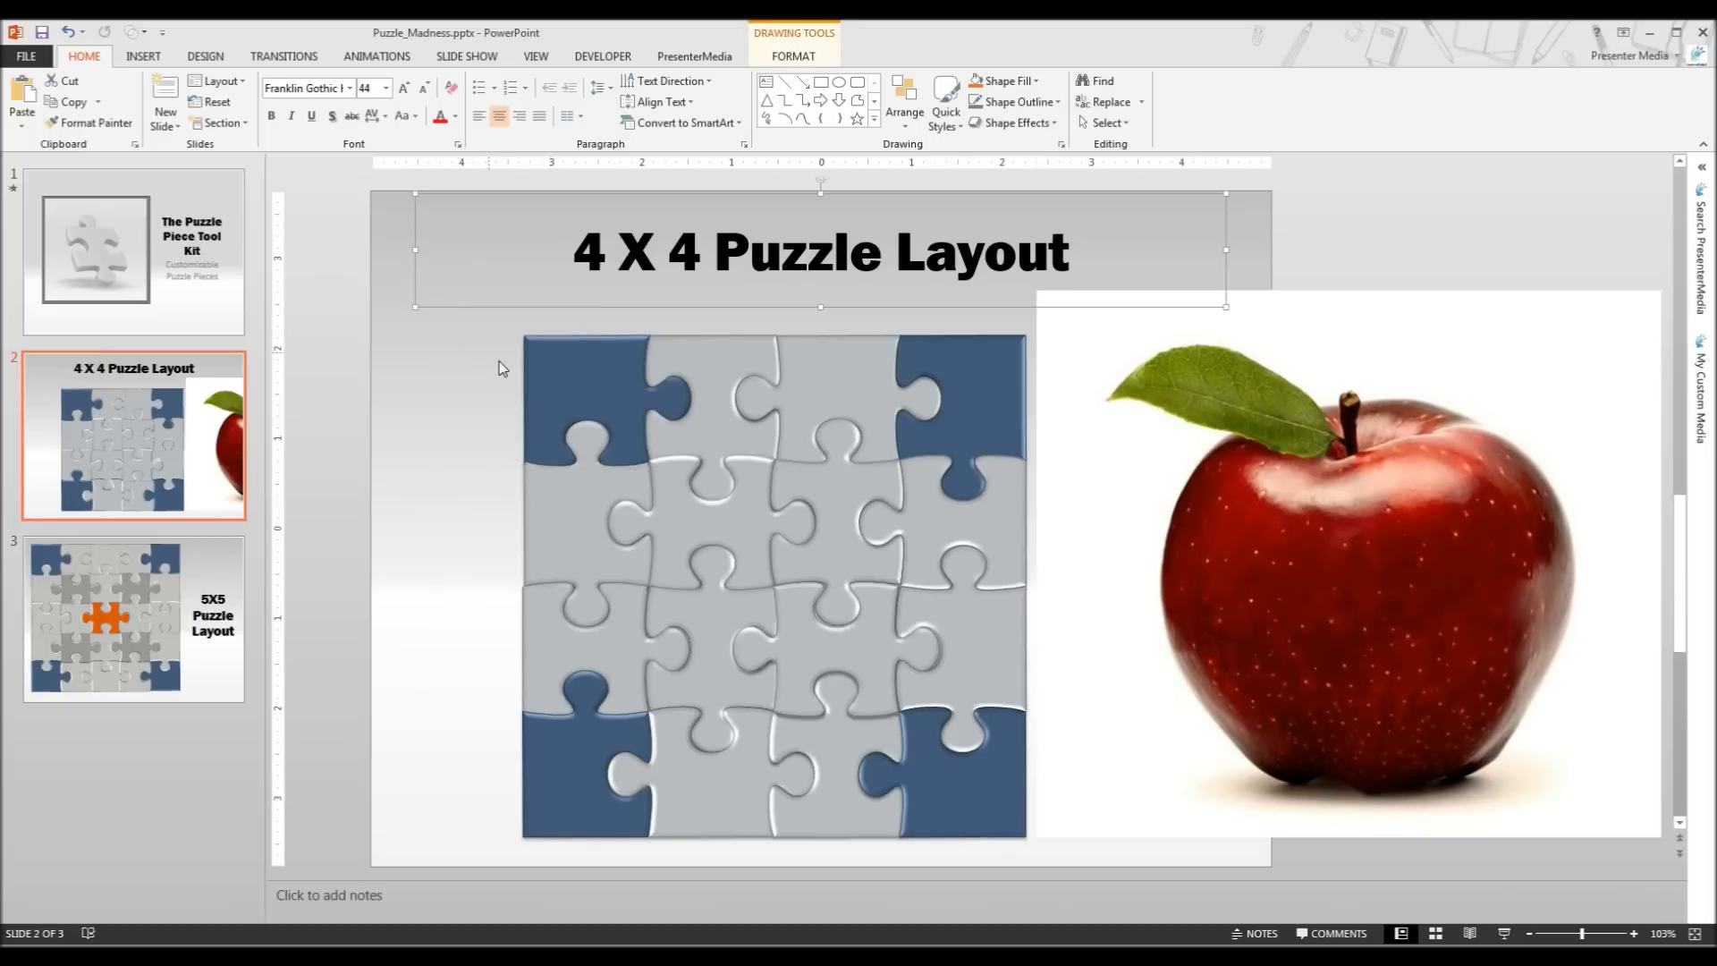
left_click(591, 372)
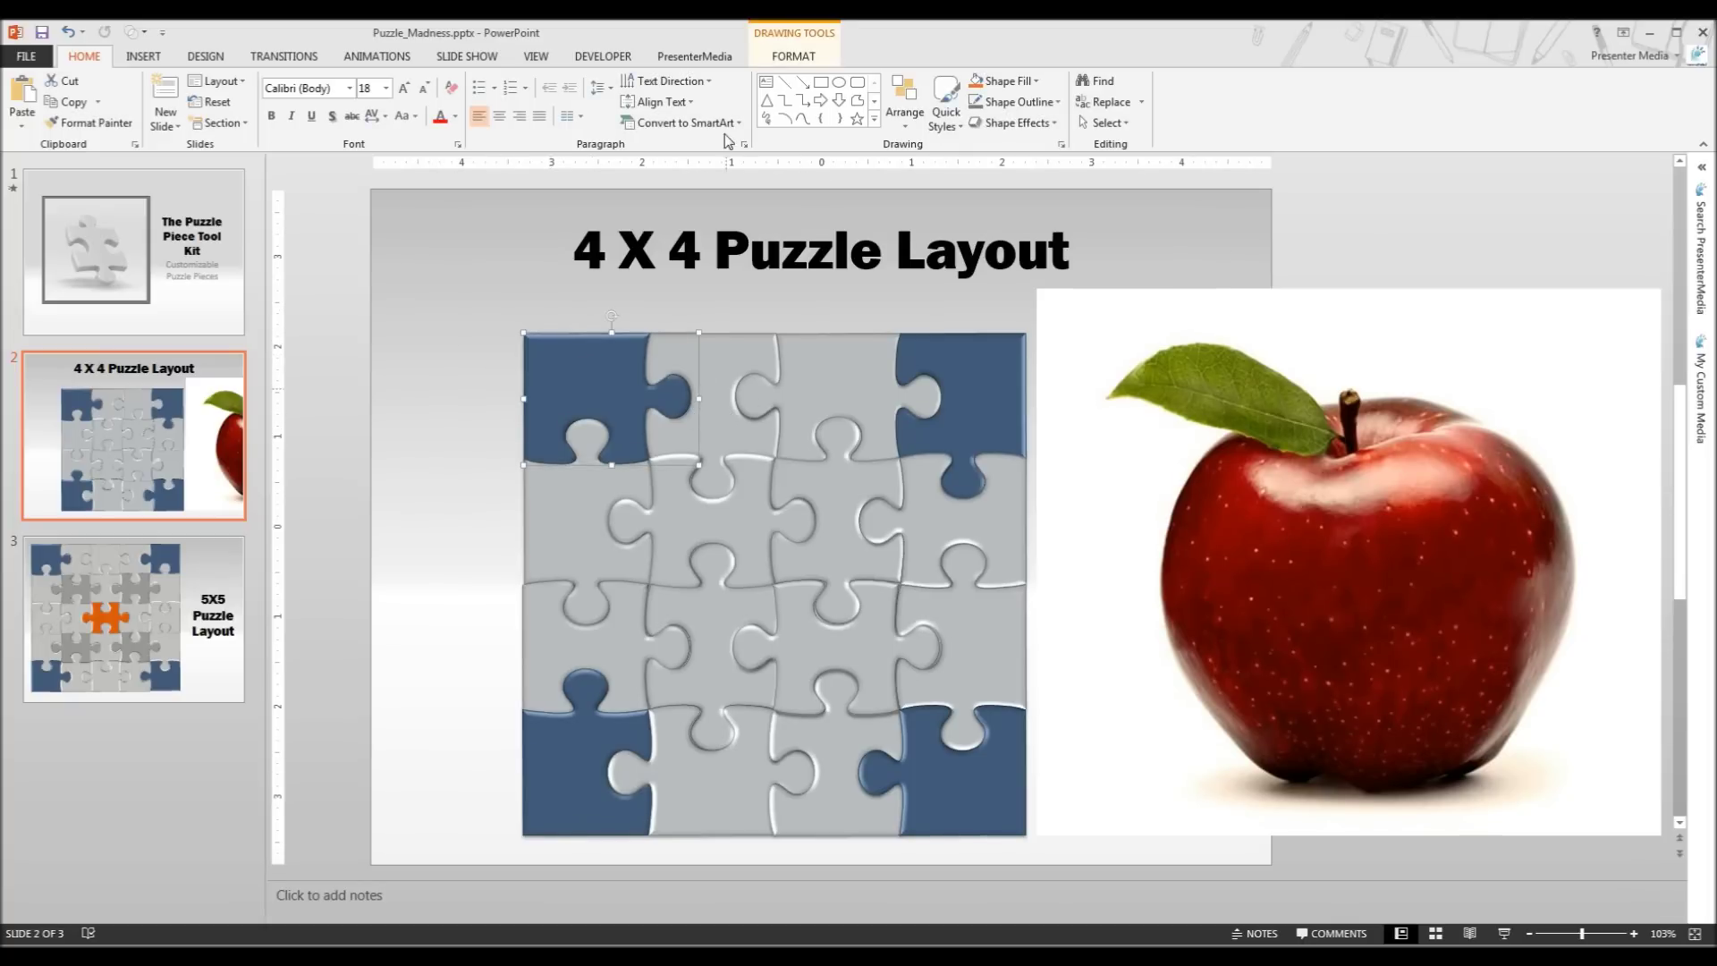
left_click(780, 59)
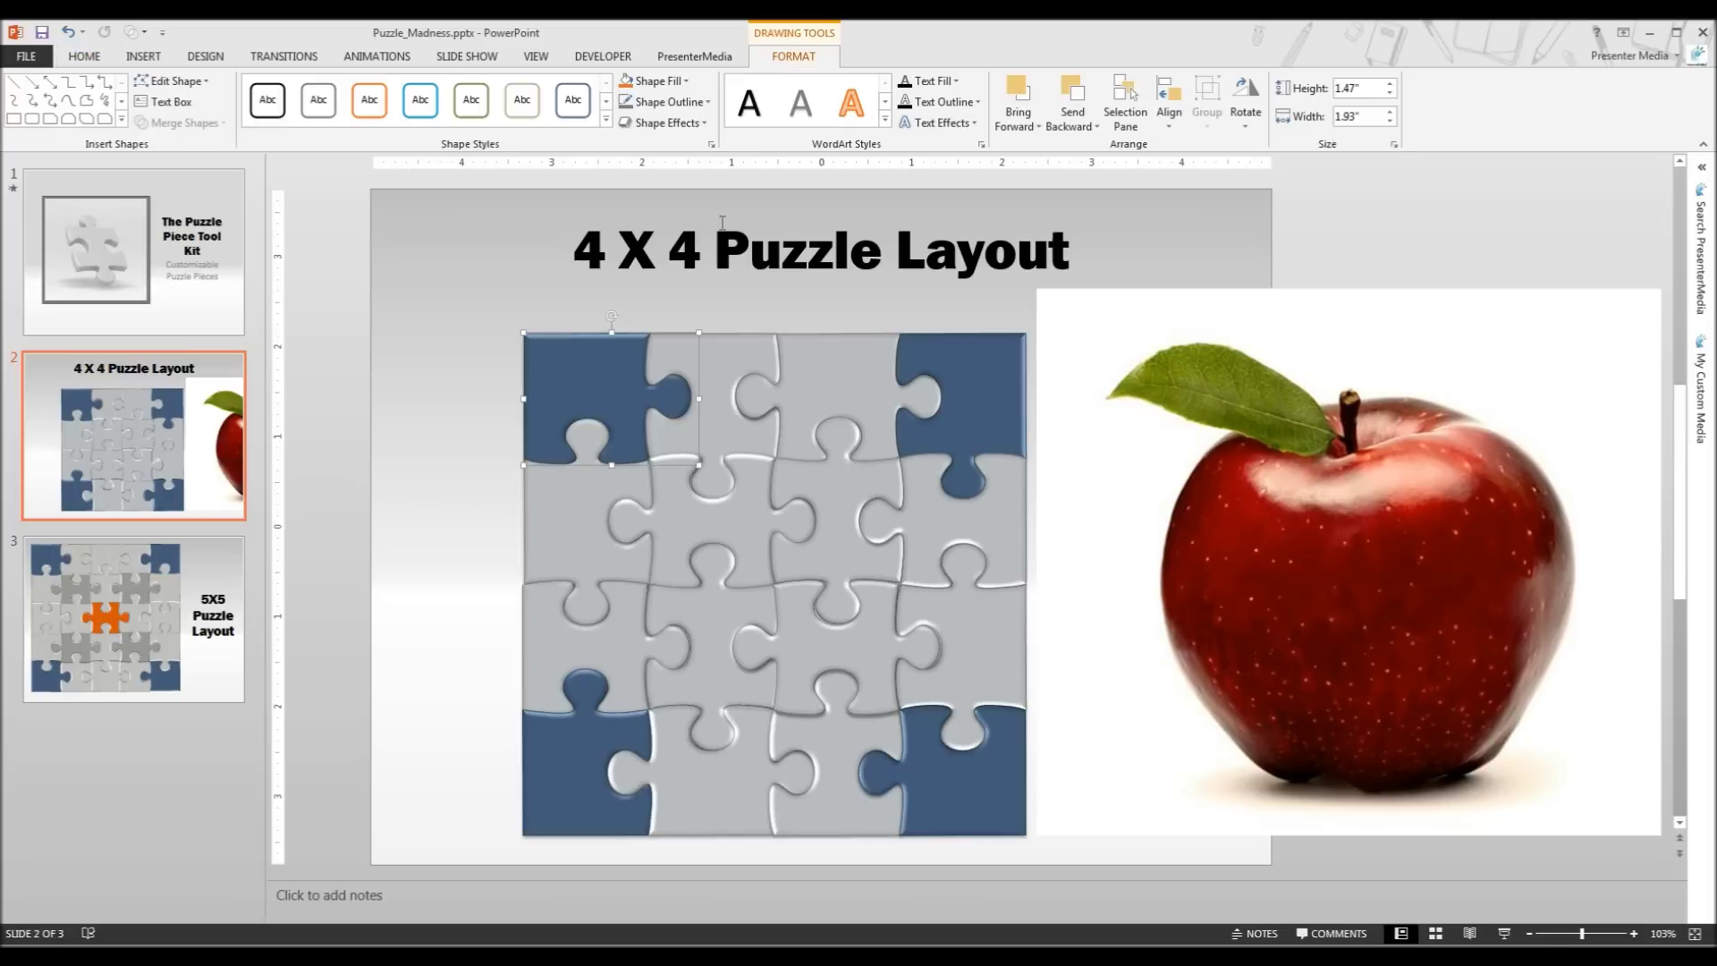
right_click(594, 383)
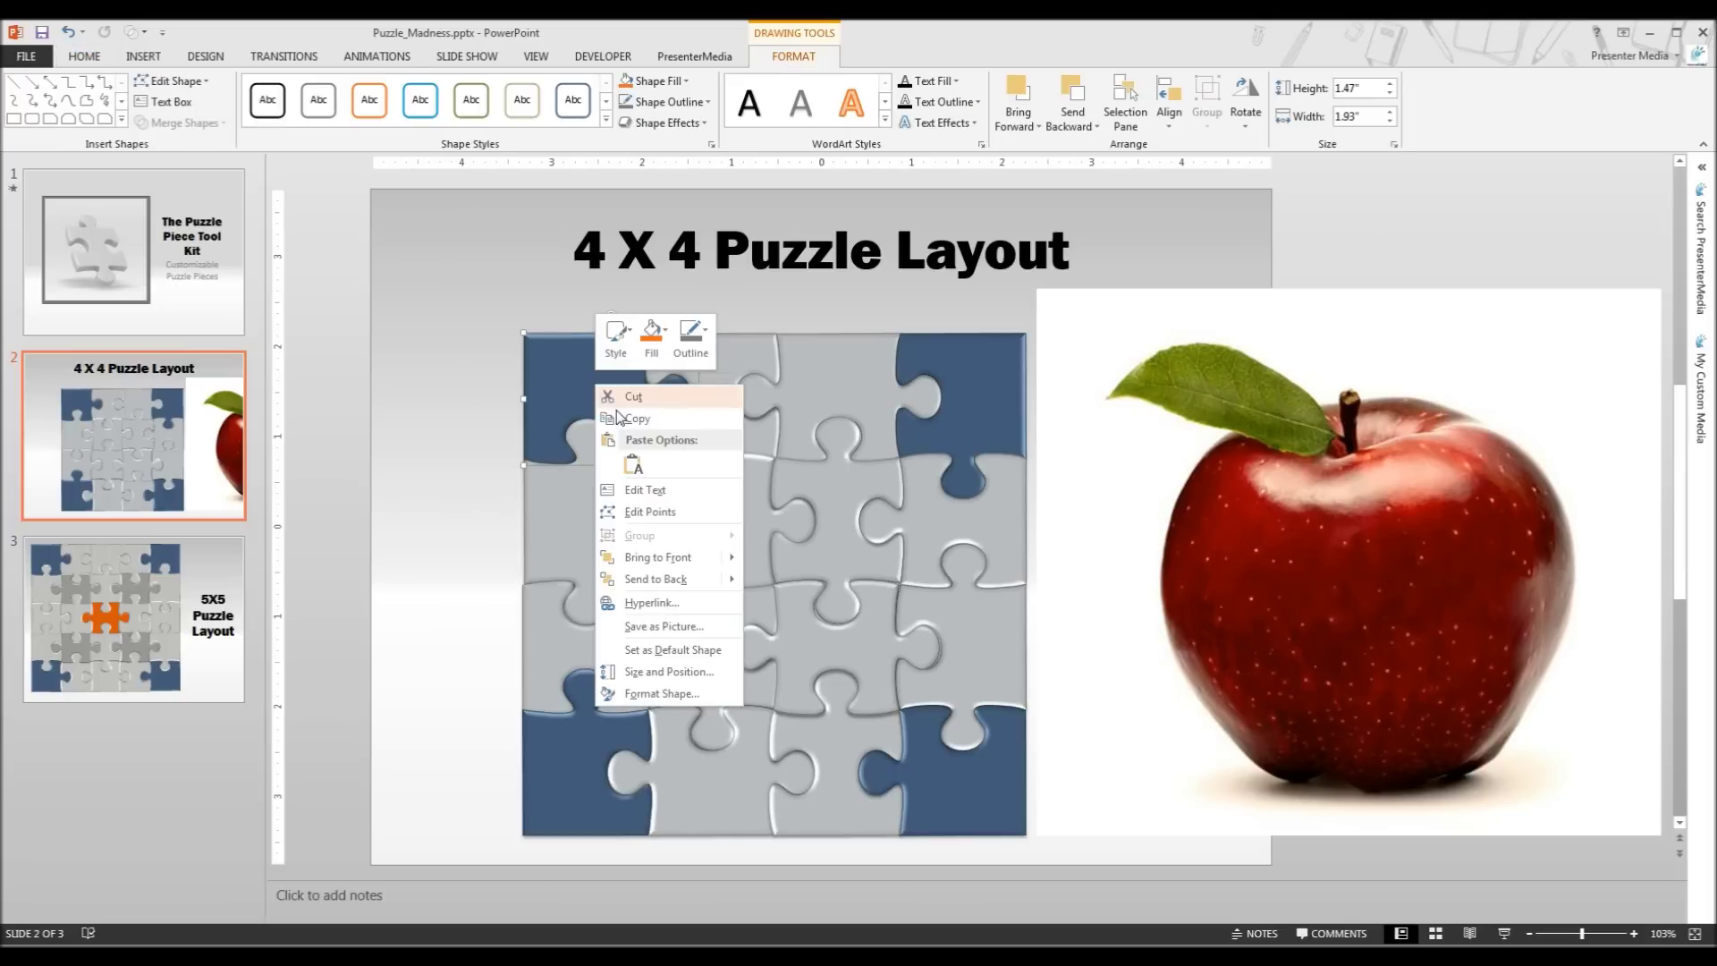
left_click(659, 695)
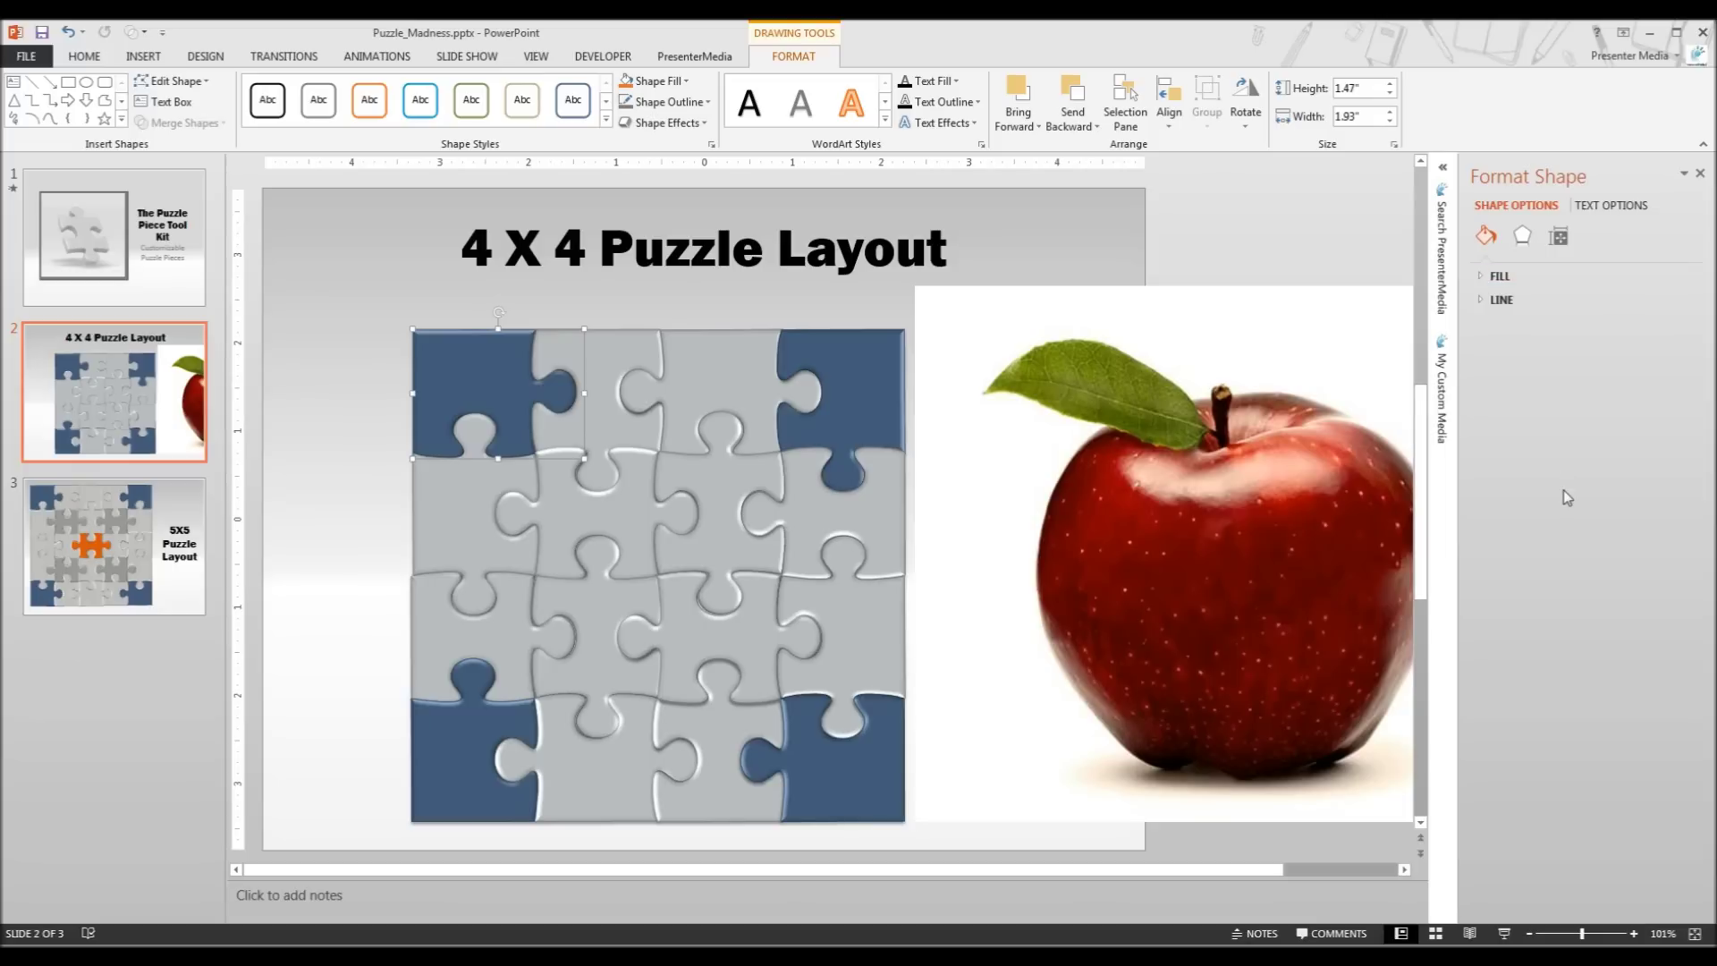
left_click(1510, 277)
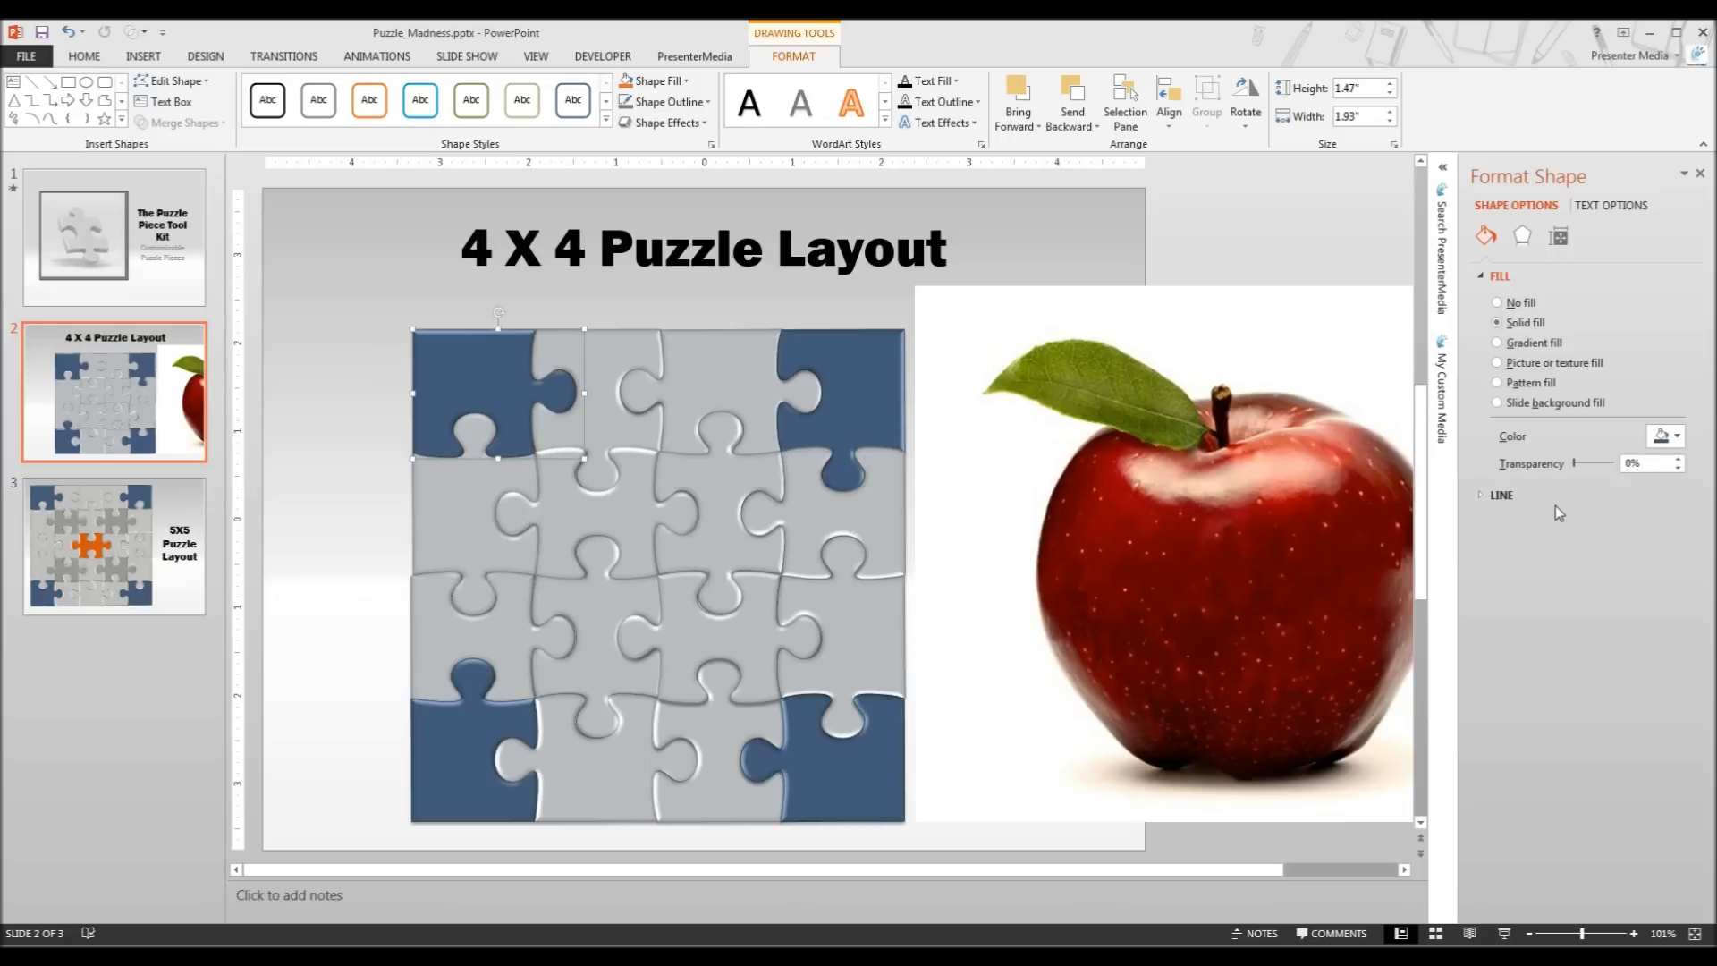
left_click(1497, 363)
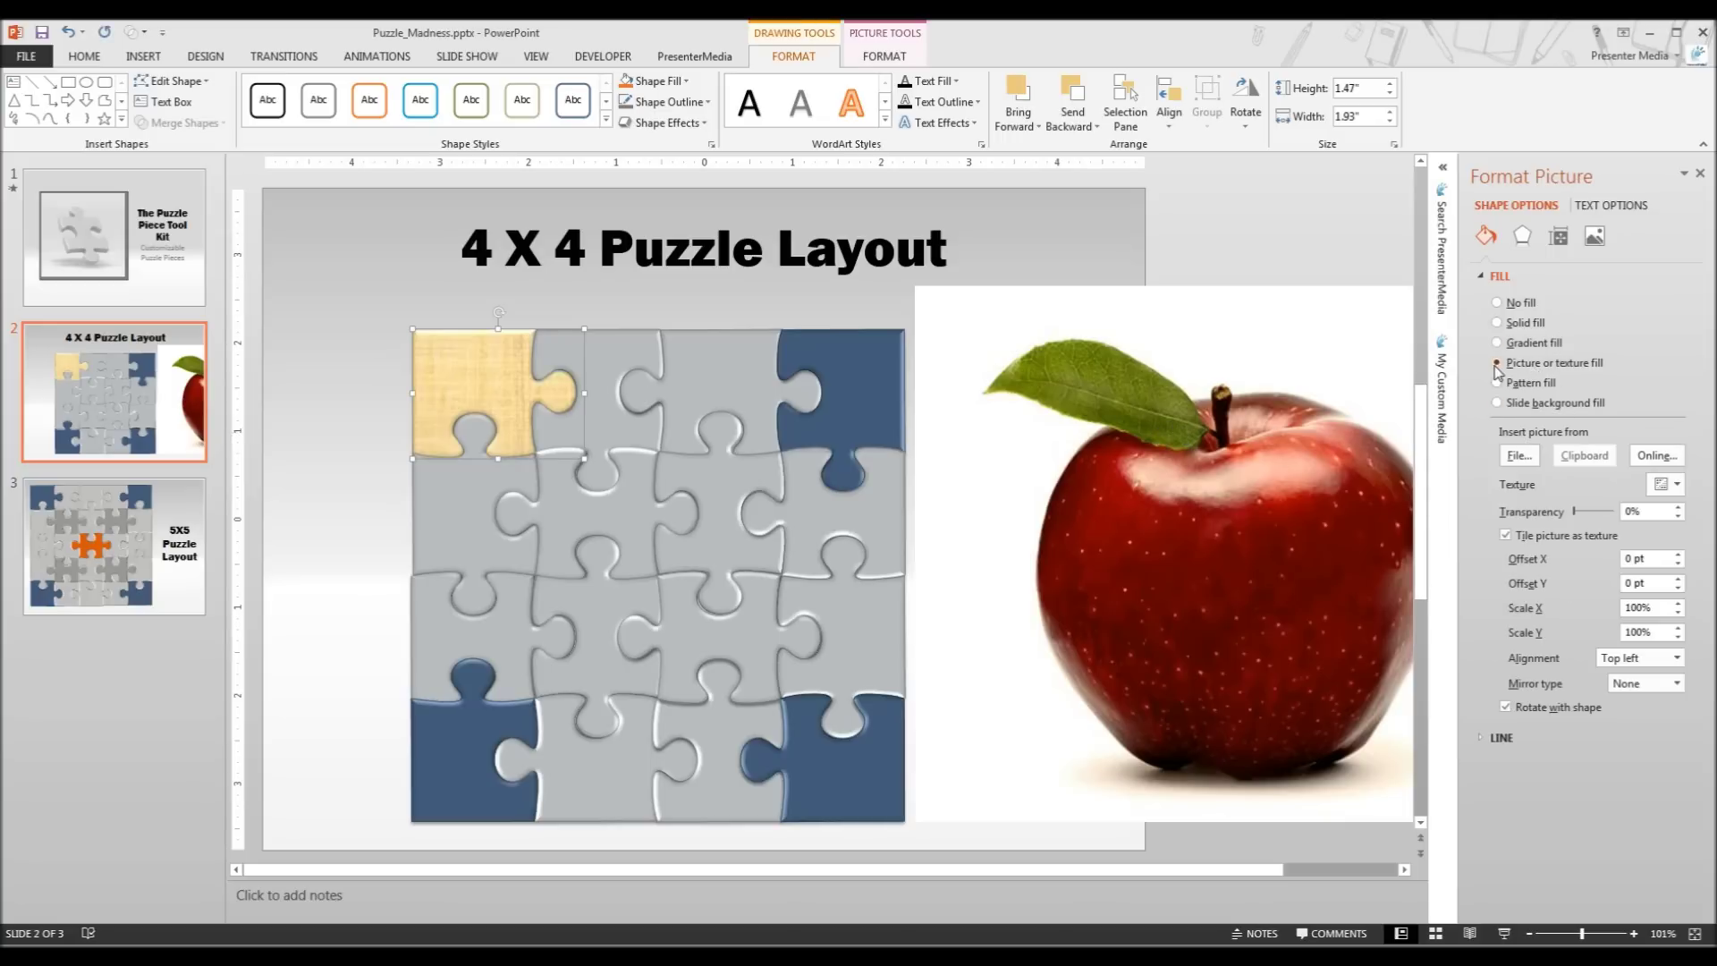
Step: Fill the top-left piece with Apple-Small.jpg, tiled as texture and not rotating with shape
left_click(1517, 458)
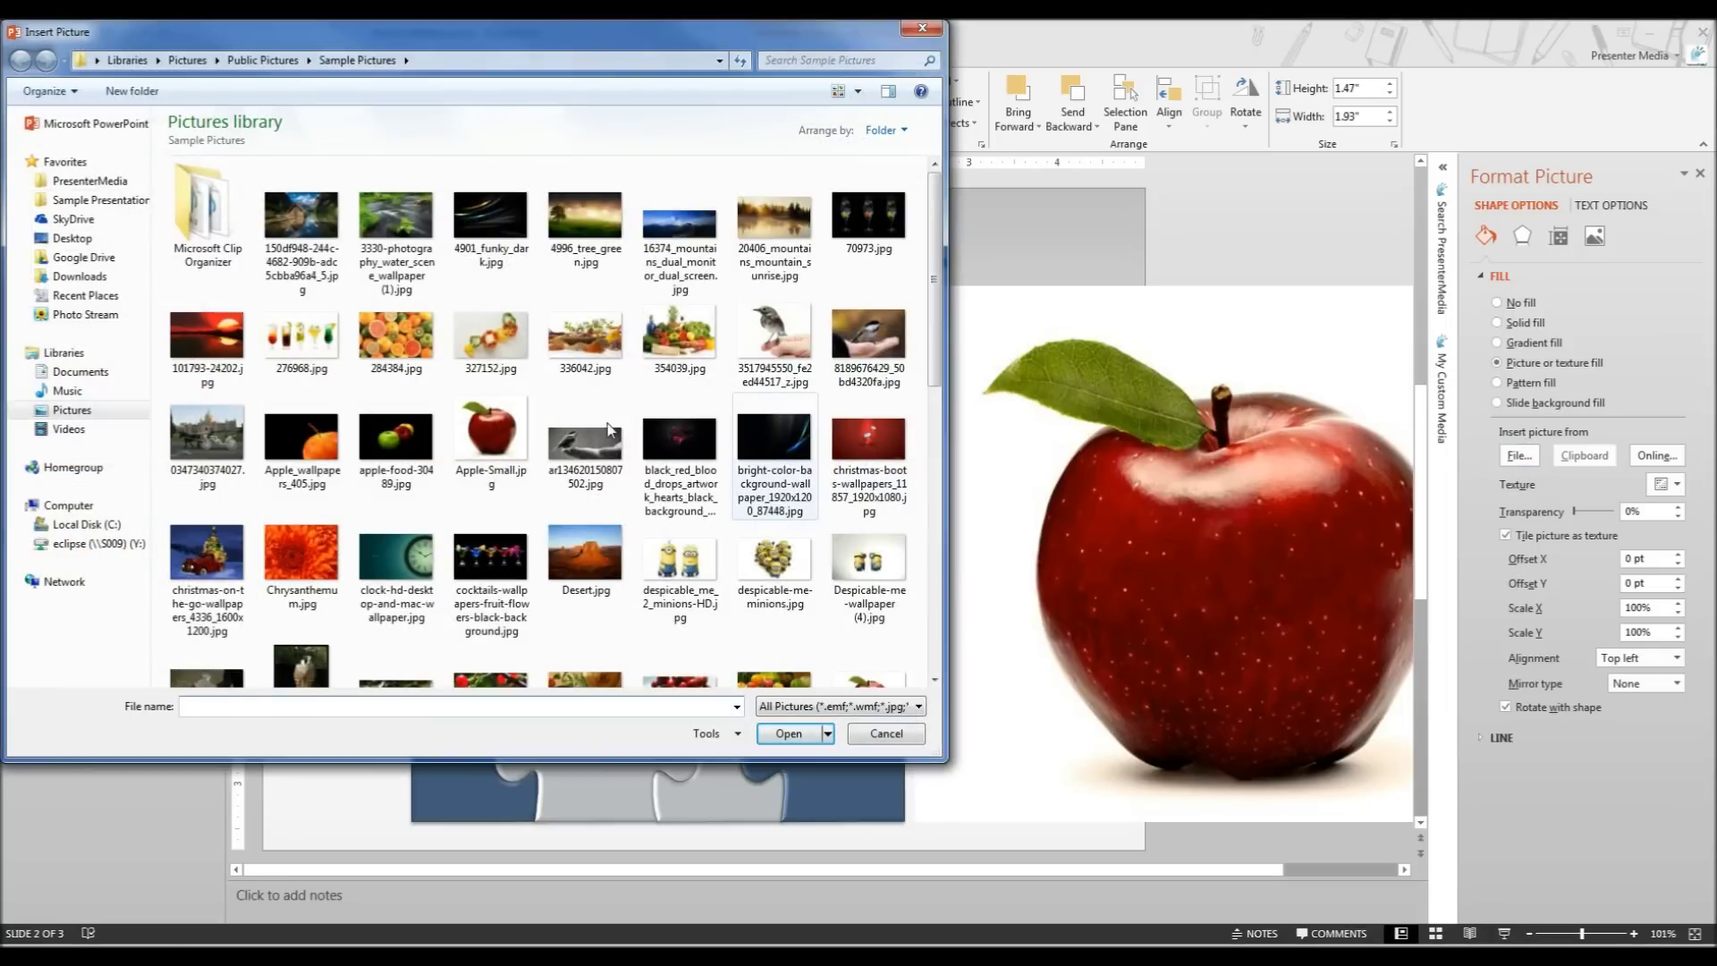
double_click(490, 431)
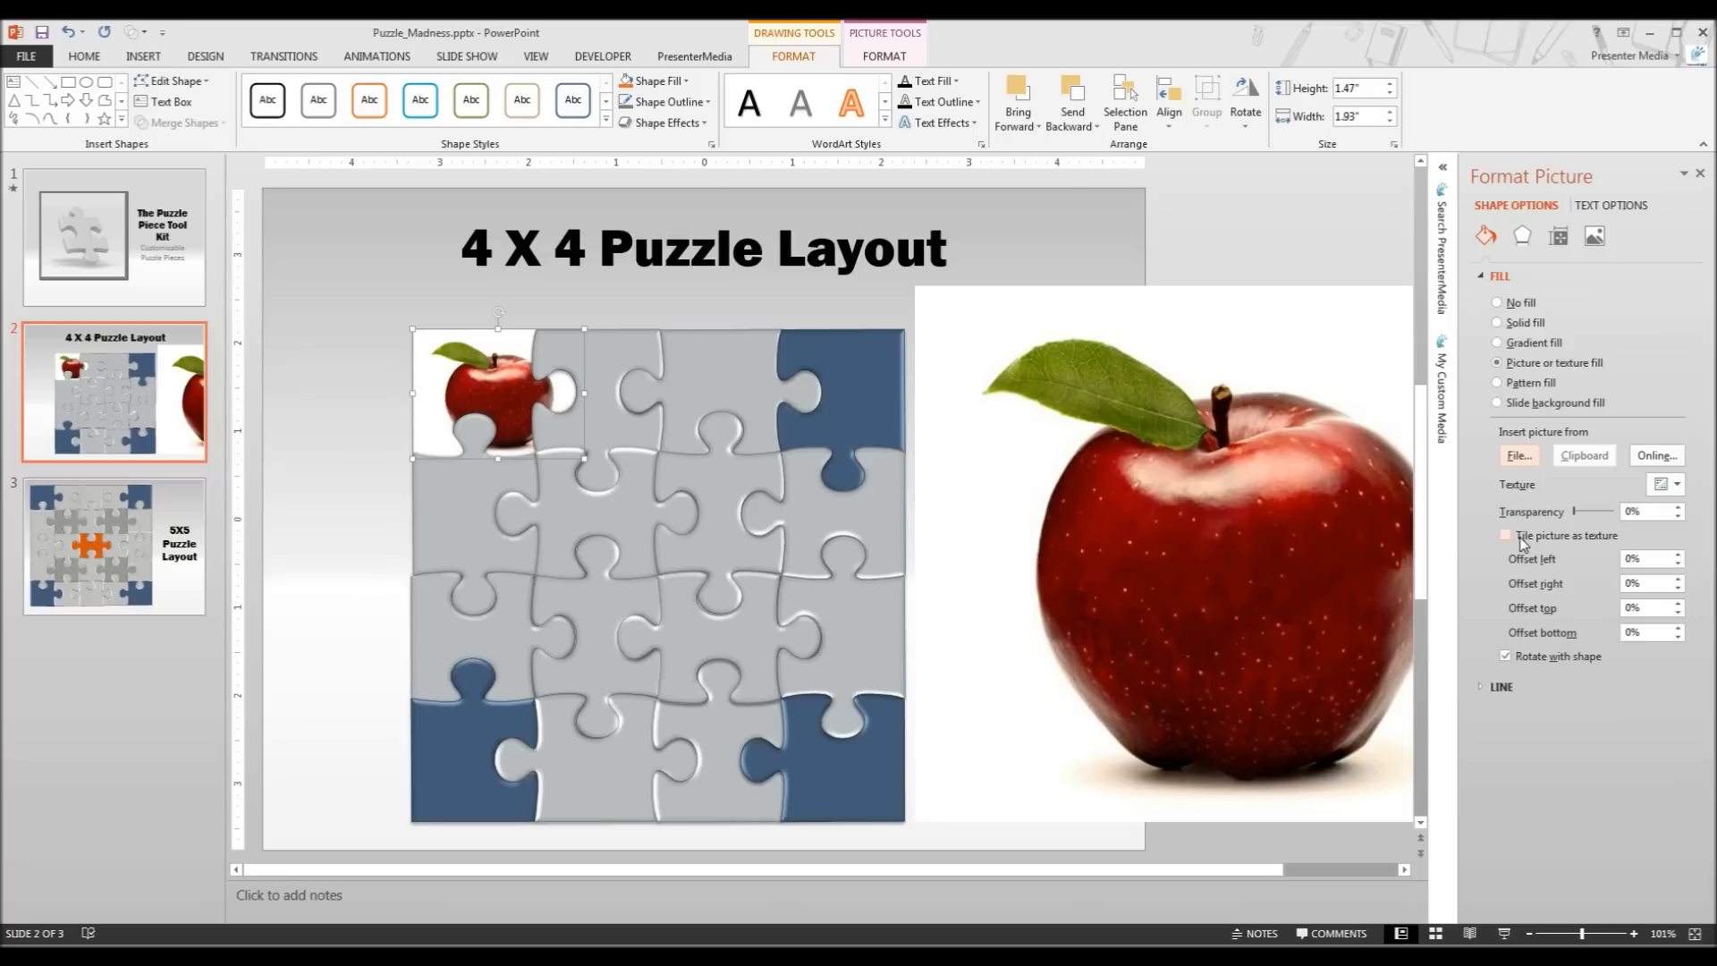
left_click(1521, 538)
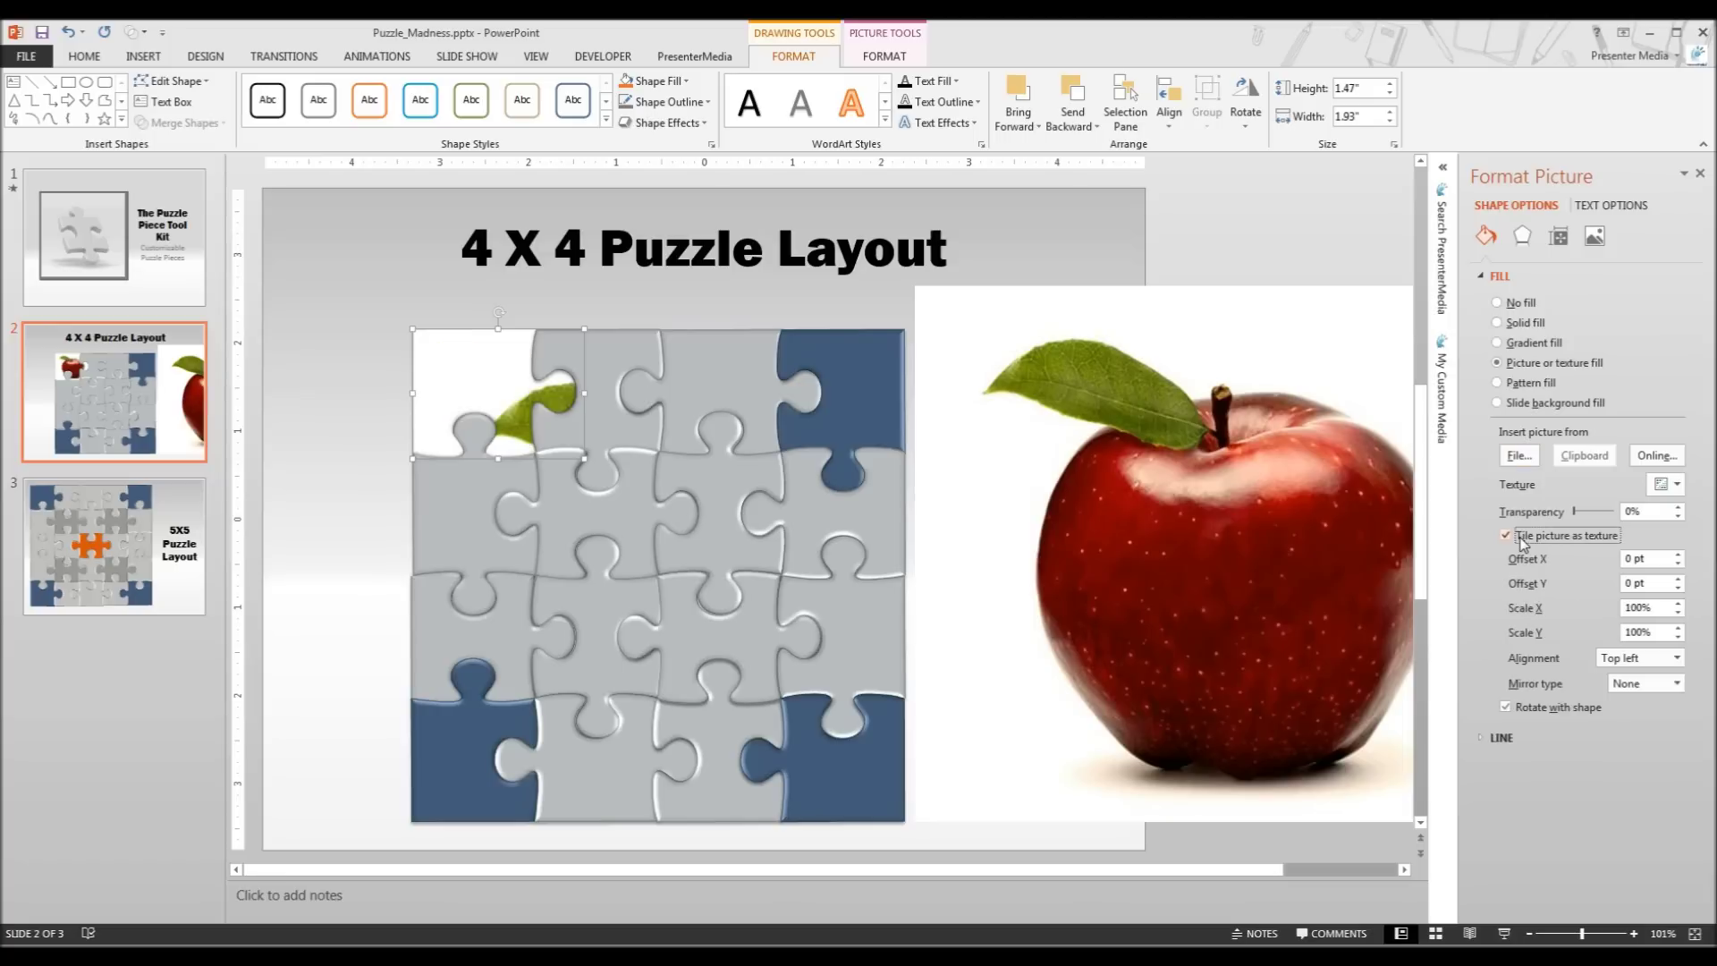
left_click(1525, 712)
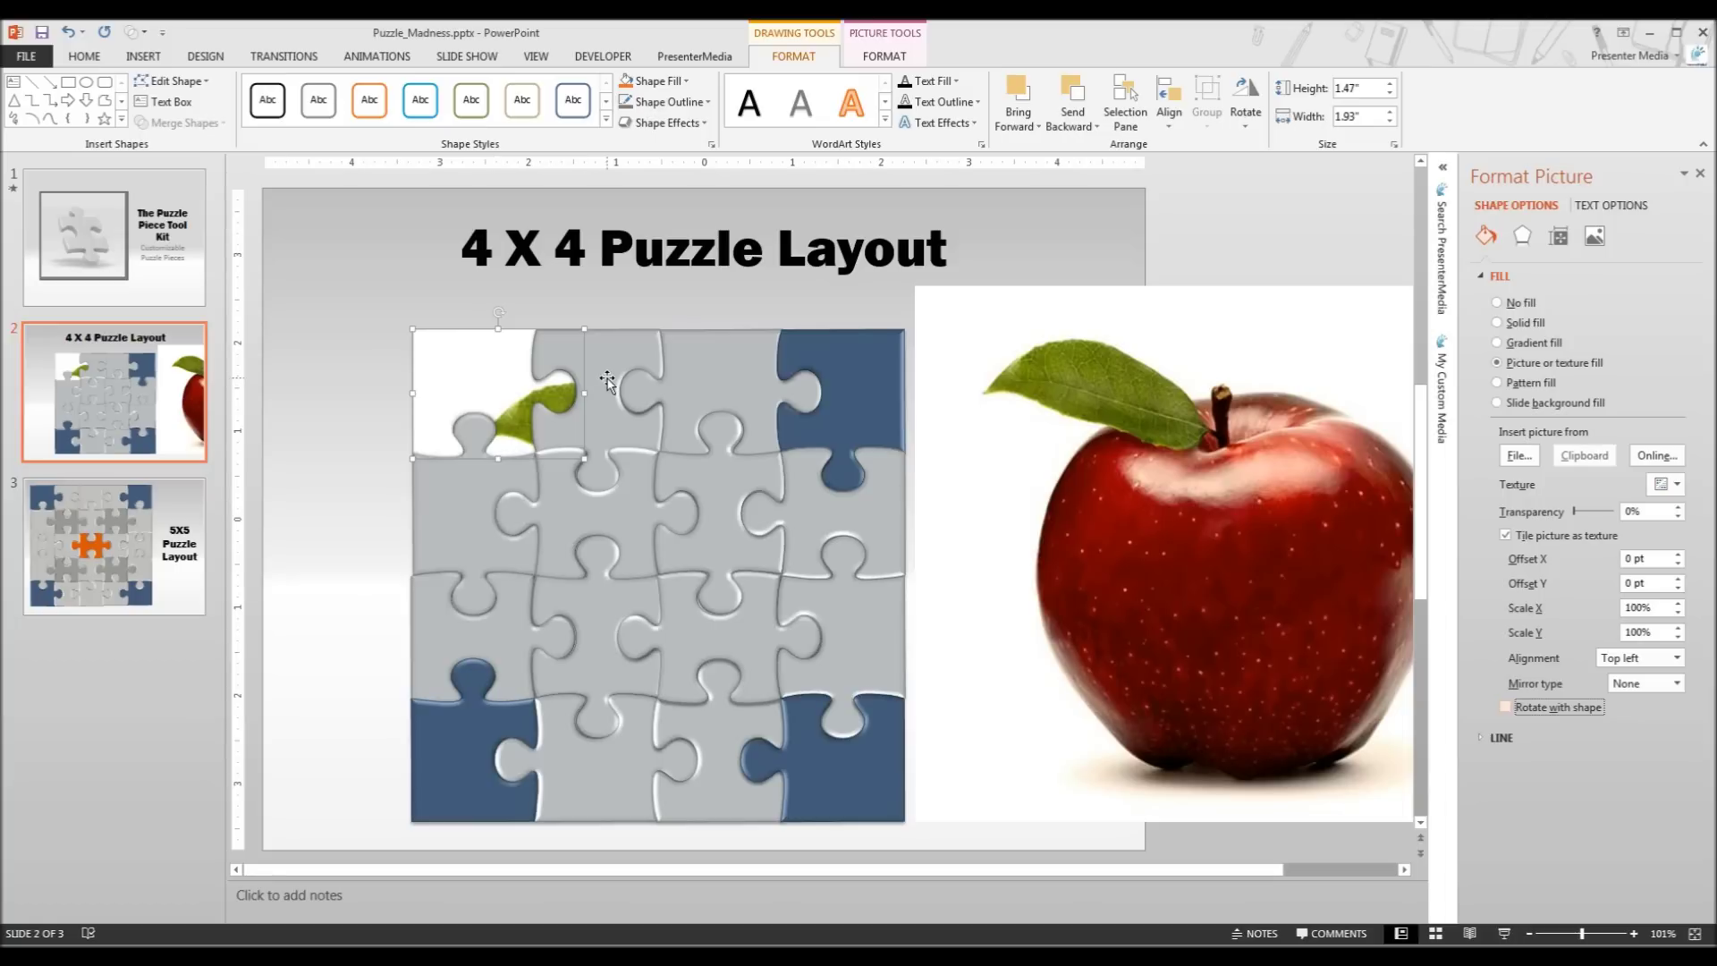
left_click(856, 362)
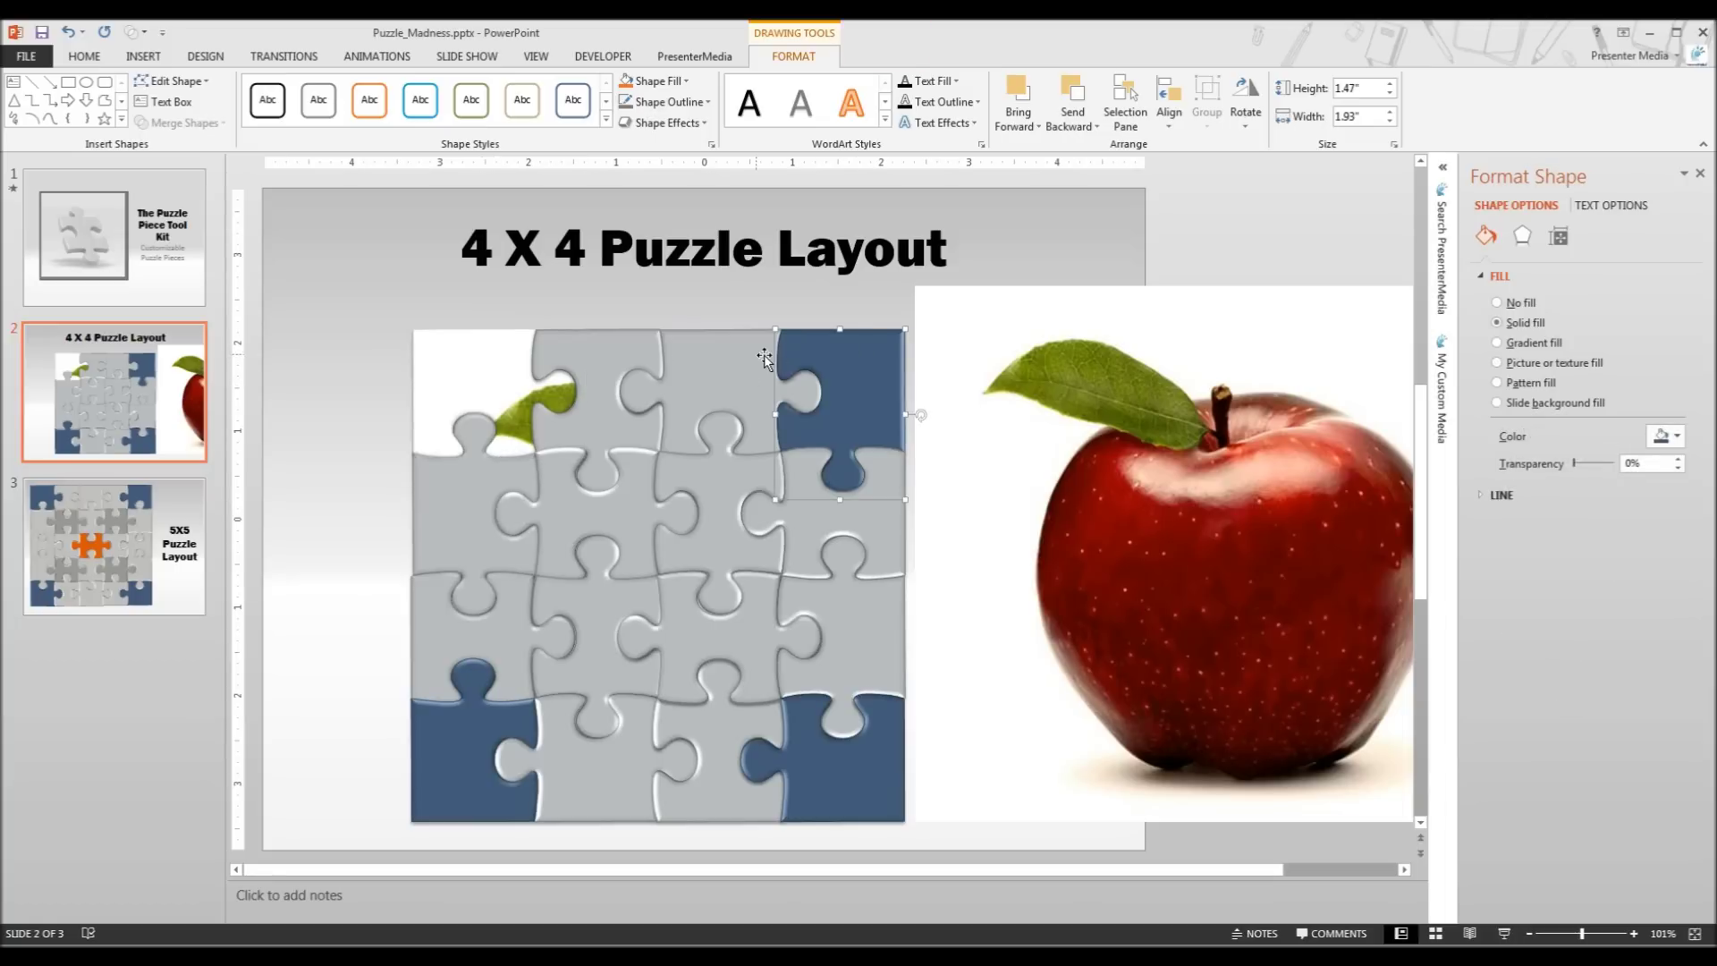
Step: Move the apple photo over the puzzle and remove its white background
left_click(1007, 863)
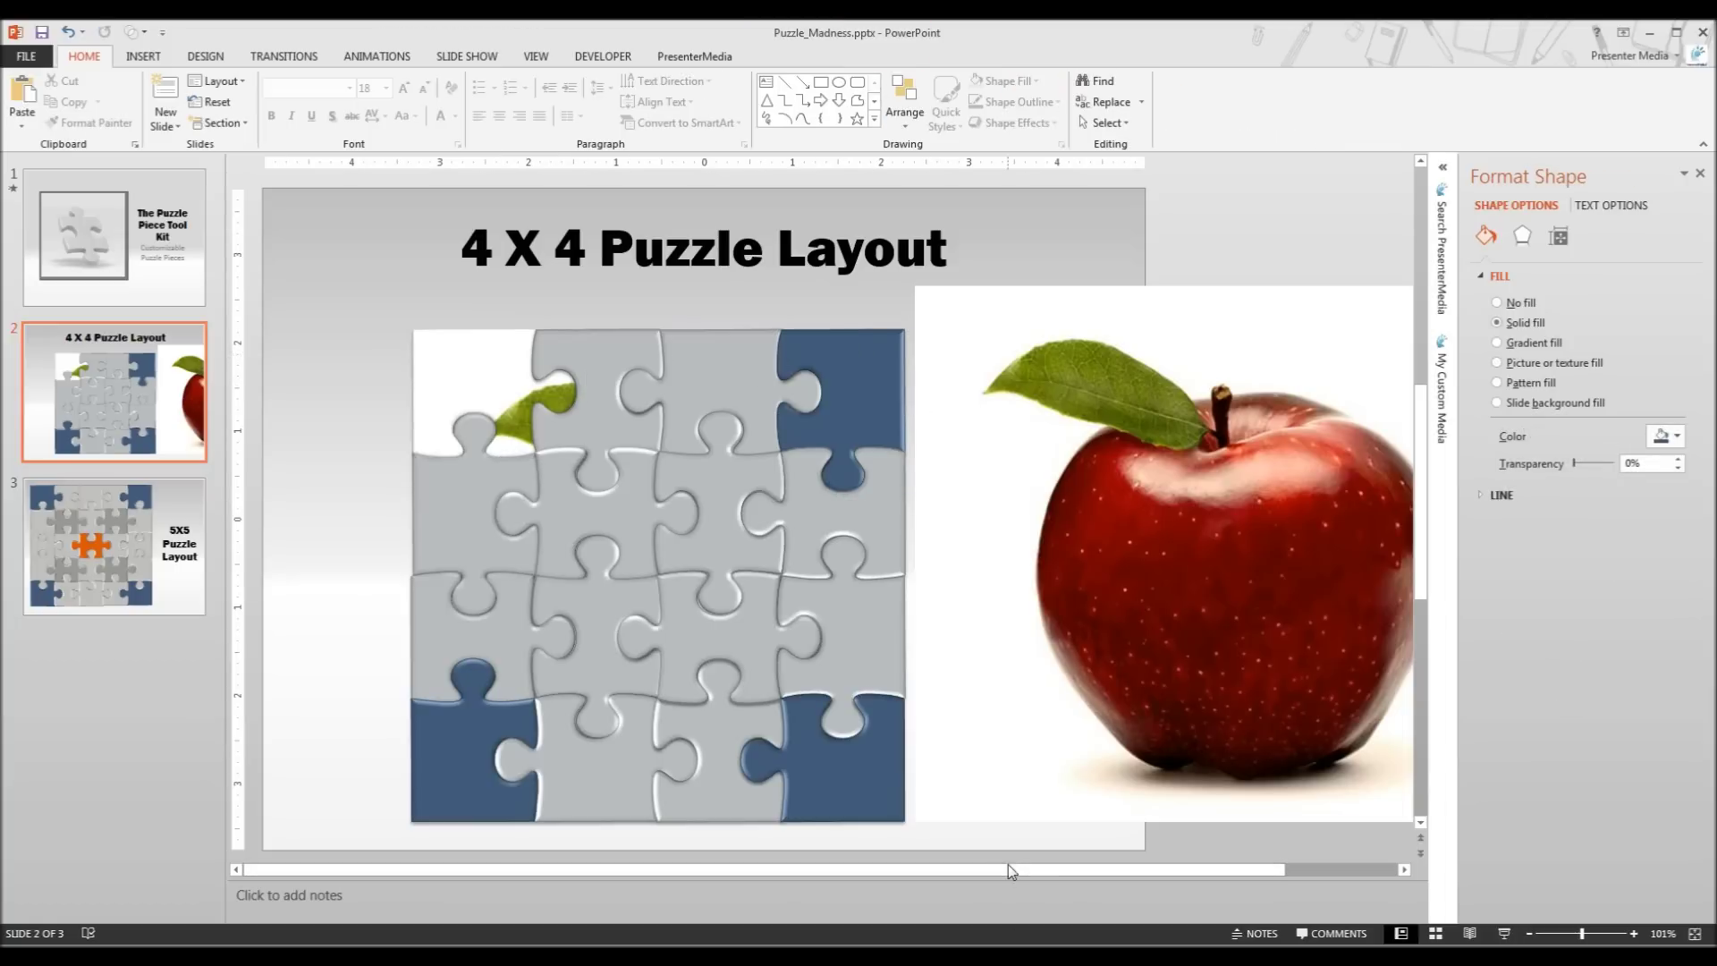
left_click_drag(1059, 866, 1167, 865)
left_click_drag(1139, 709, 596, 707)
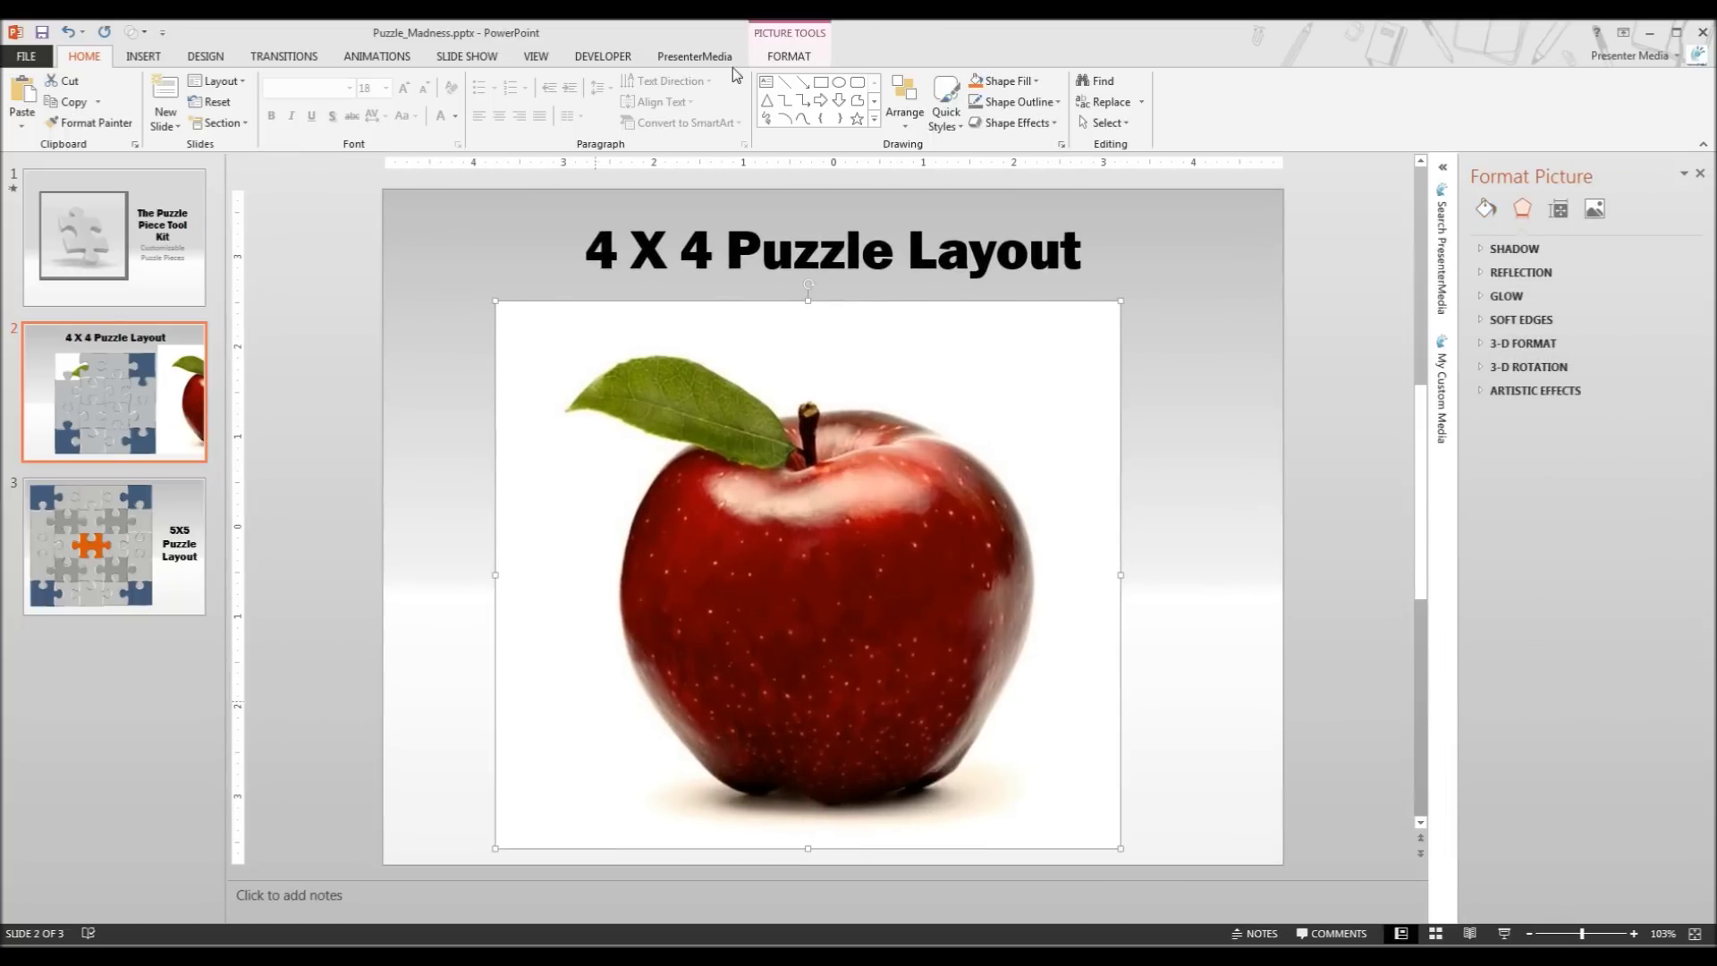
left_click(787, 56)
left_click(21, 99)
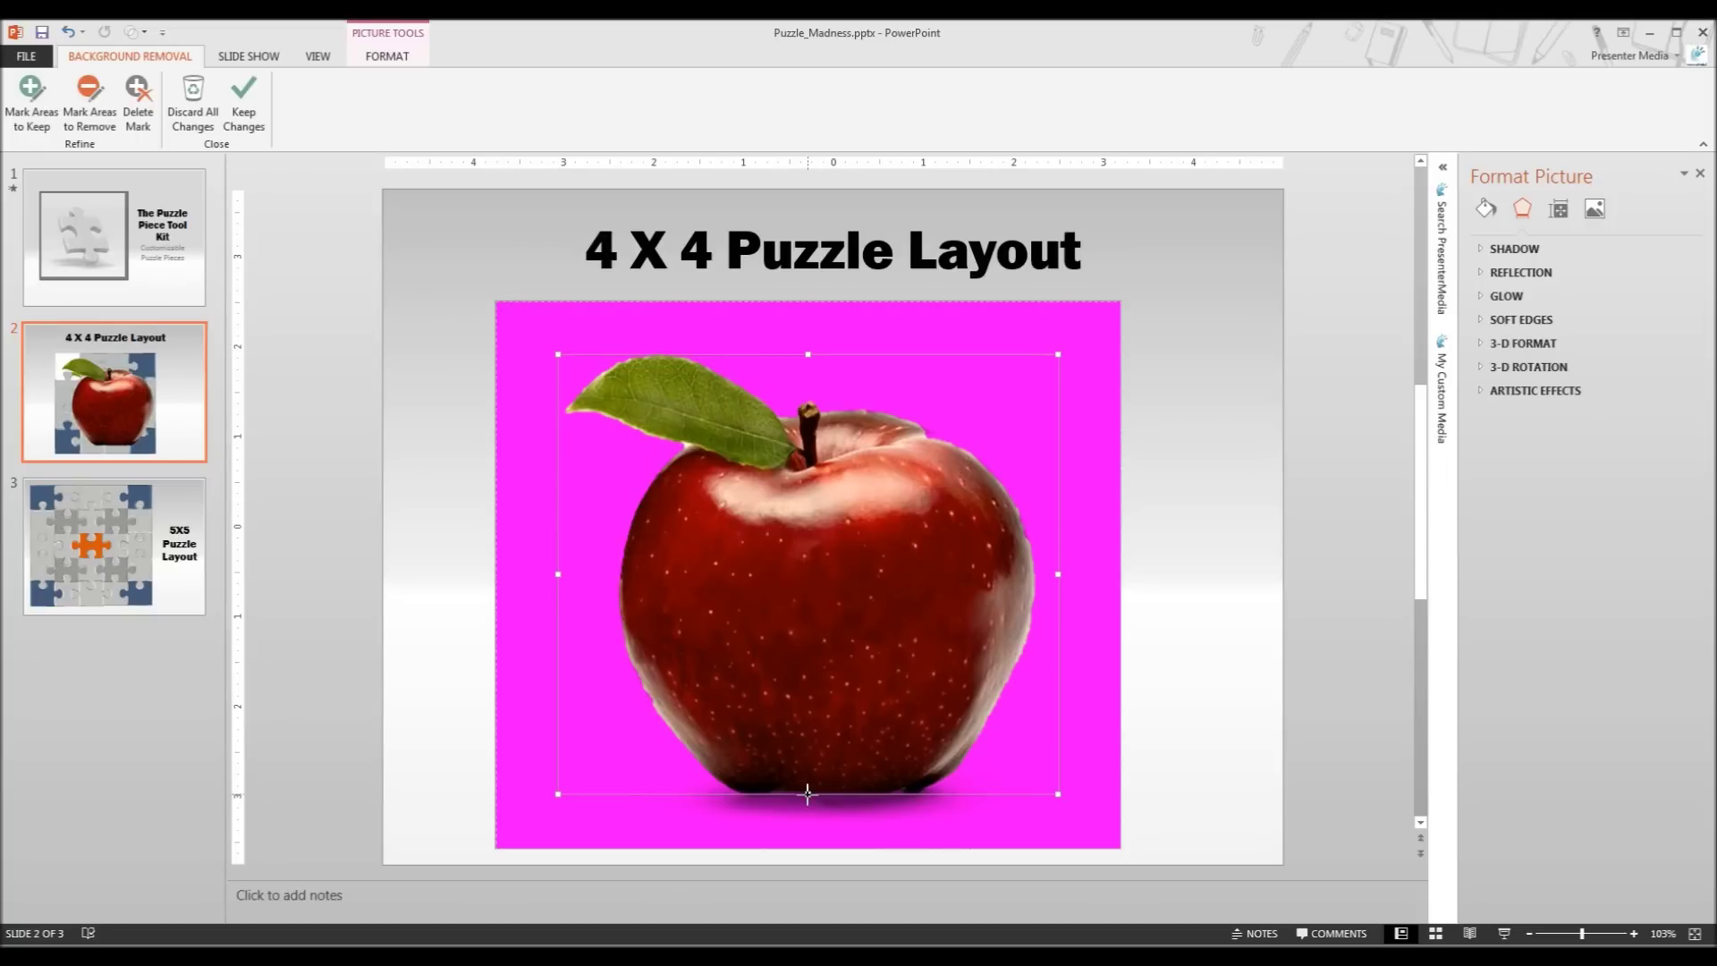
left_click_drag(810, 793, 808, 812)
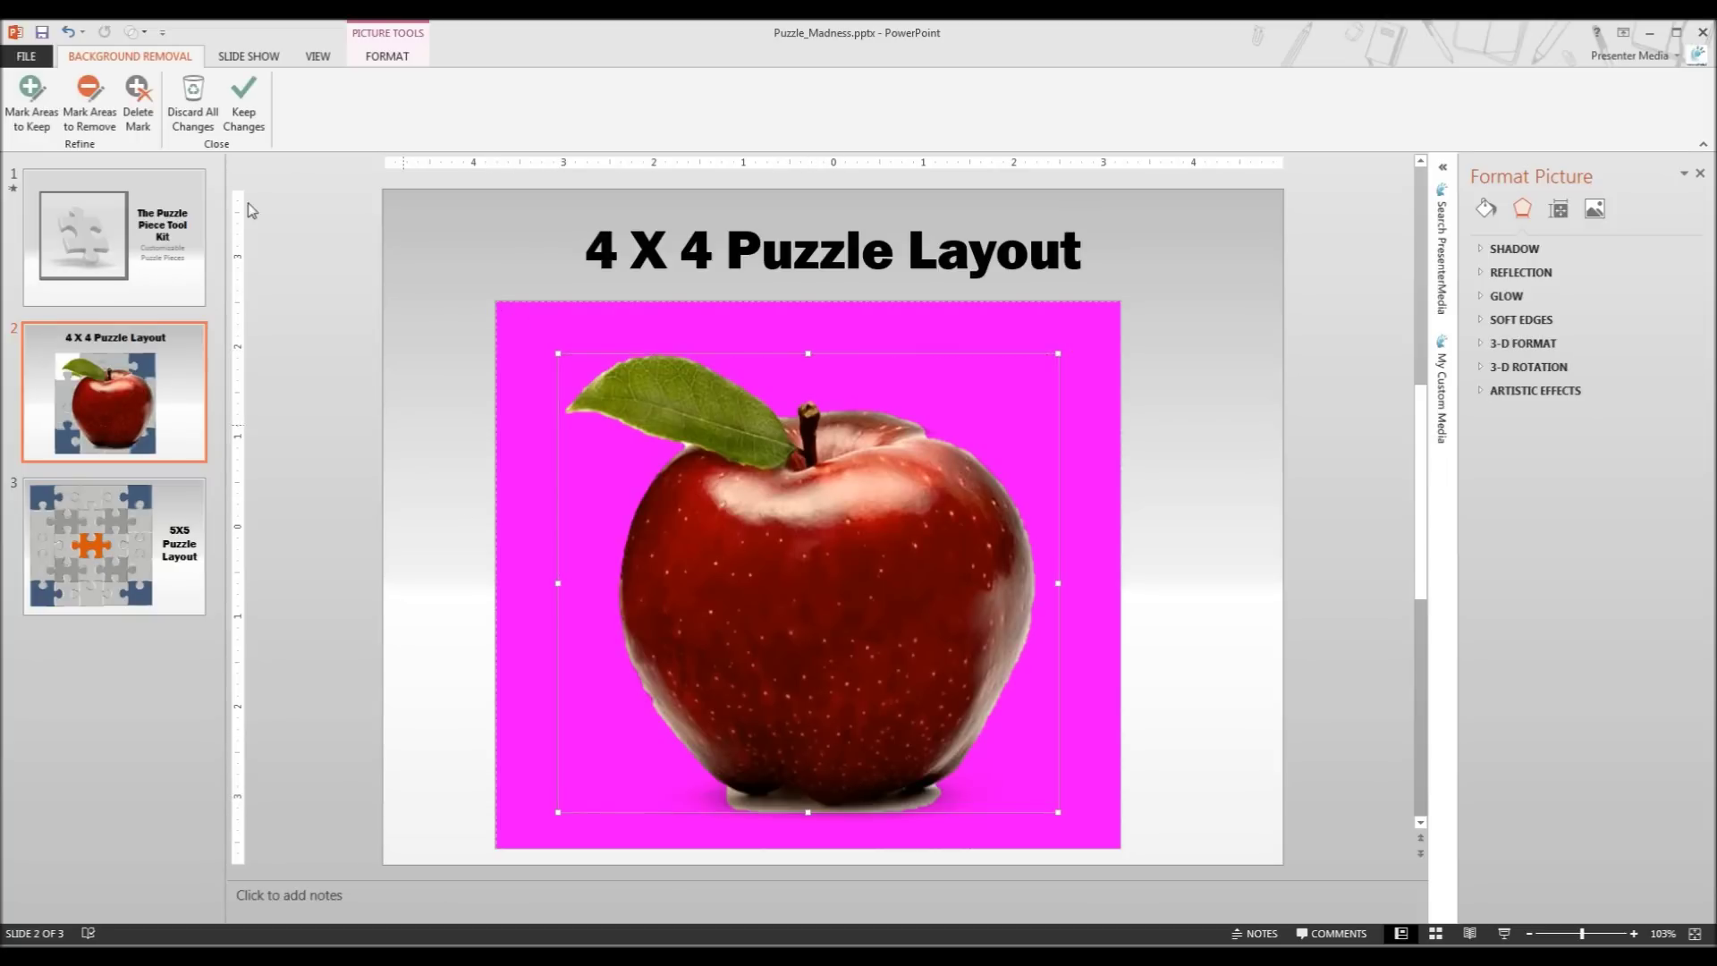
left_click(237, 112)
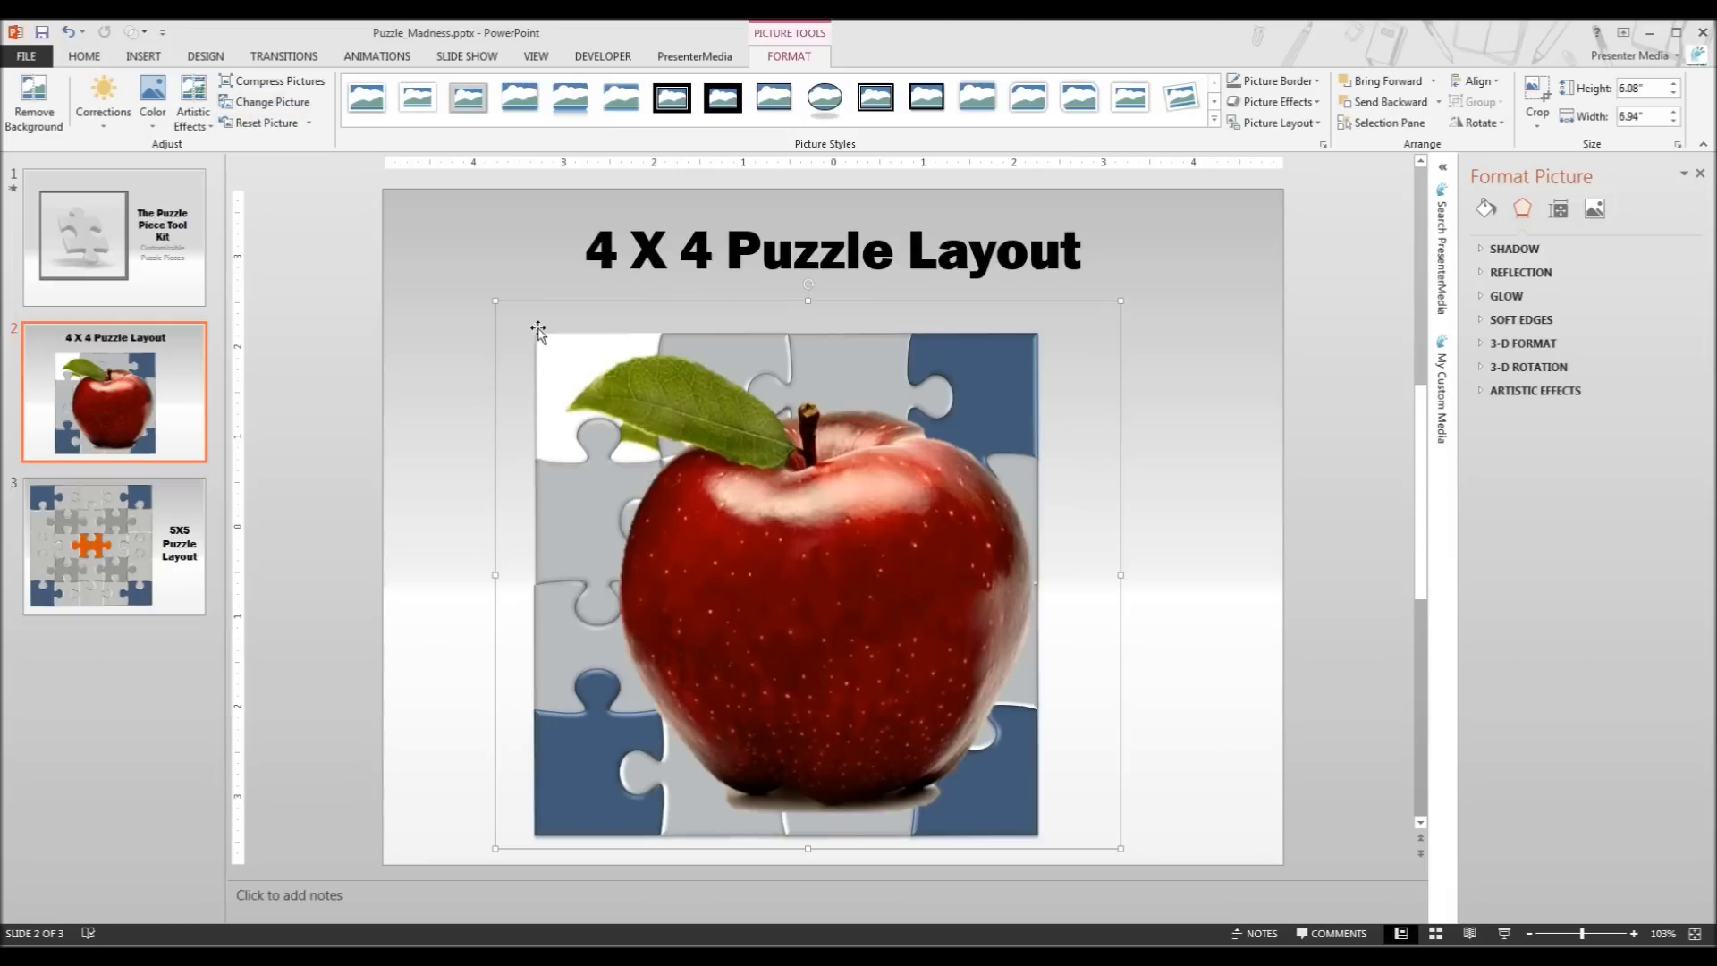
Step: Place the cut-out apple right of the puzzle, slightly overlapping its right edge
left_click_drag(834, 561, 887, 609)
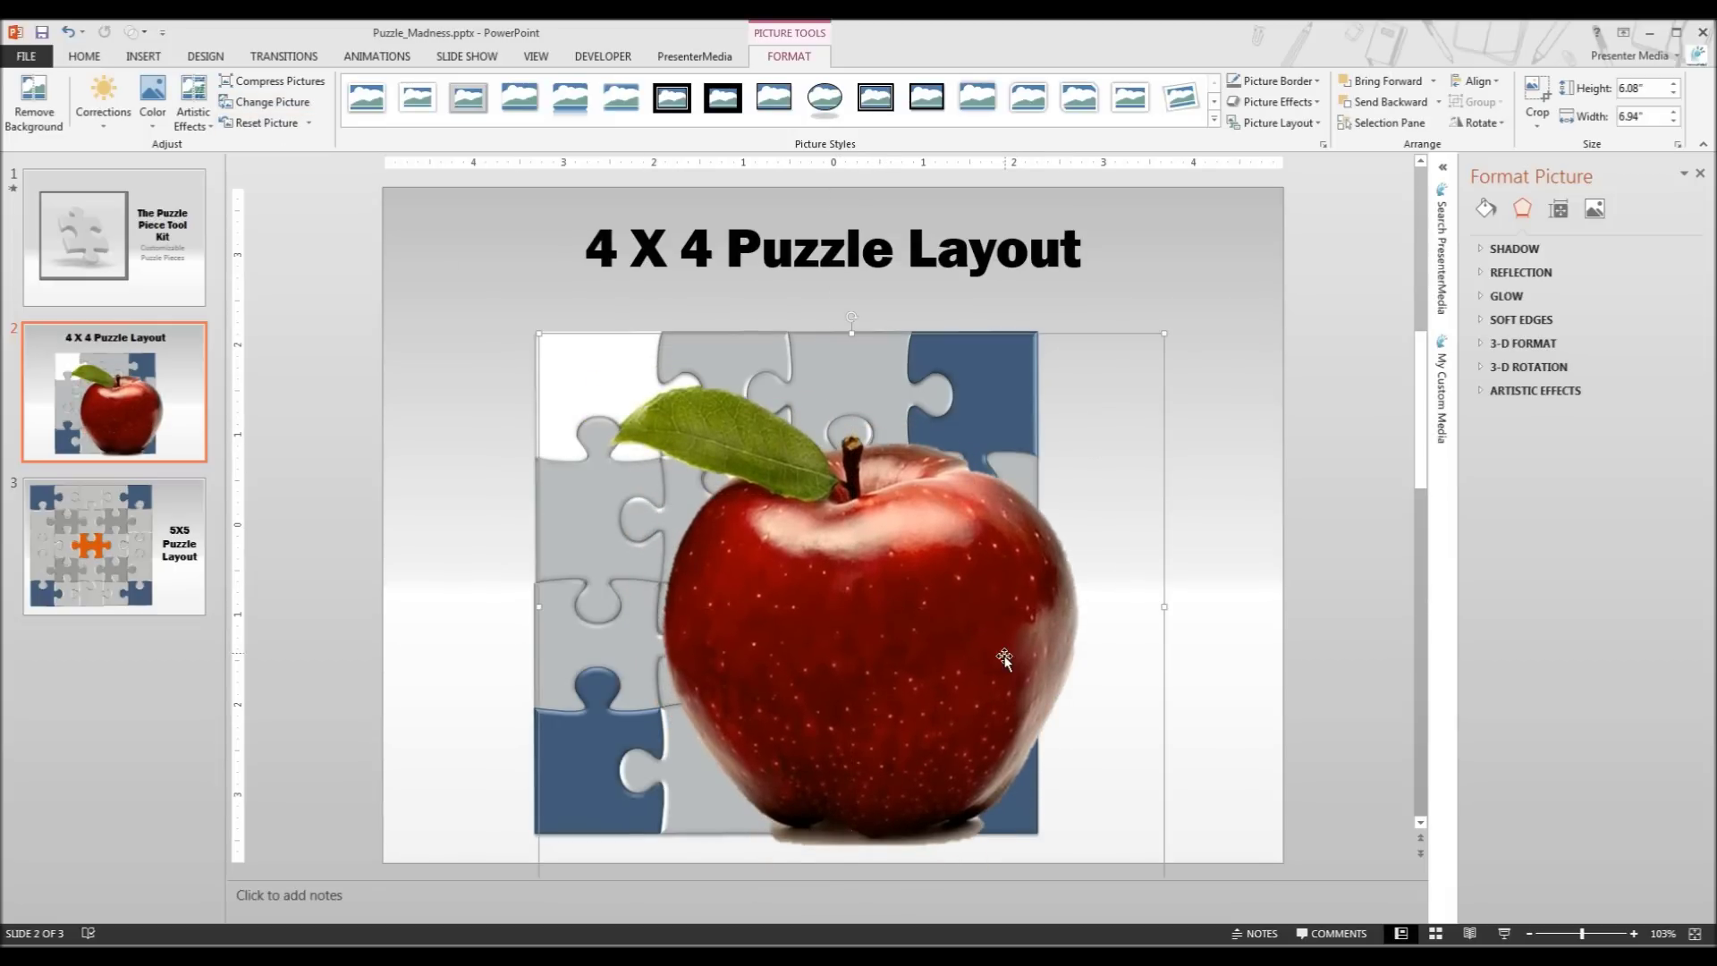
left_click_drag(1163, 632, 1311, 617)
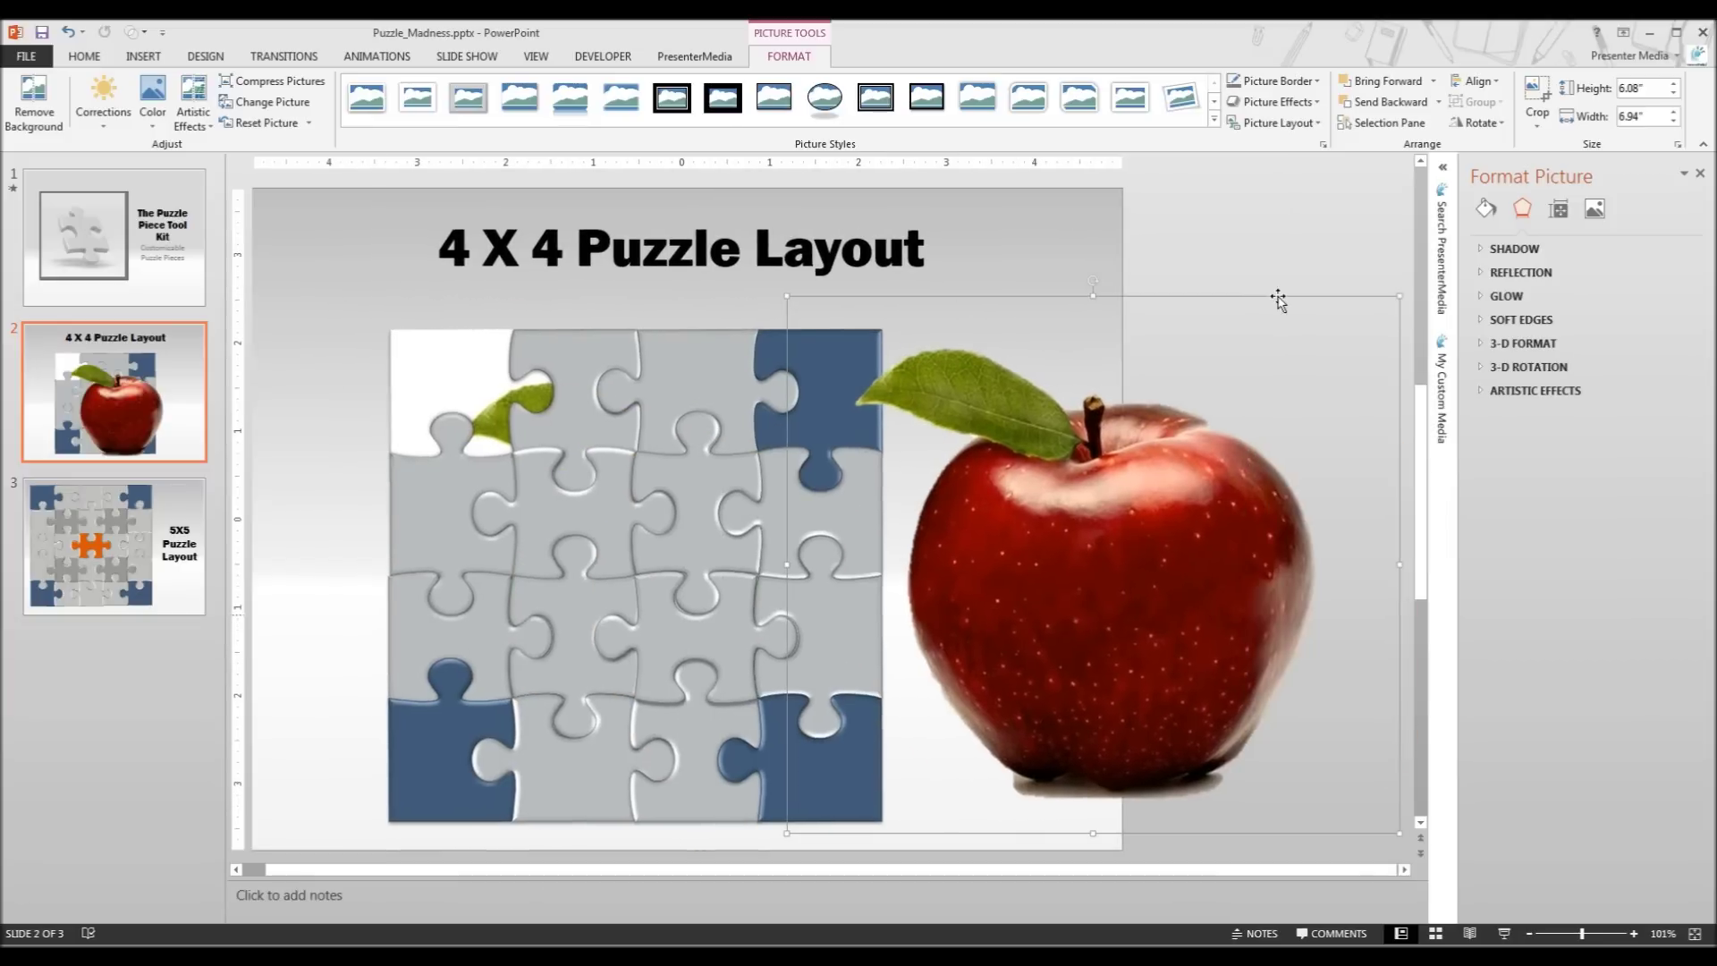
left_click(472, 395)
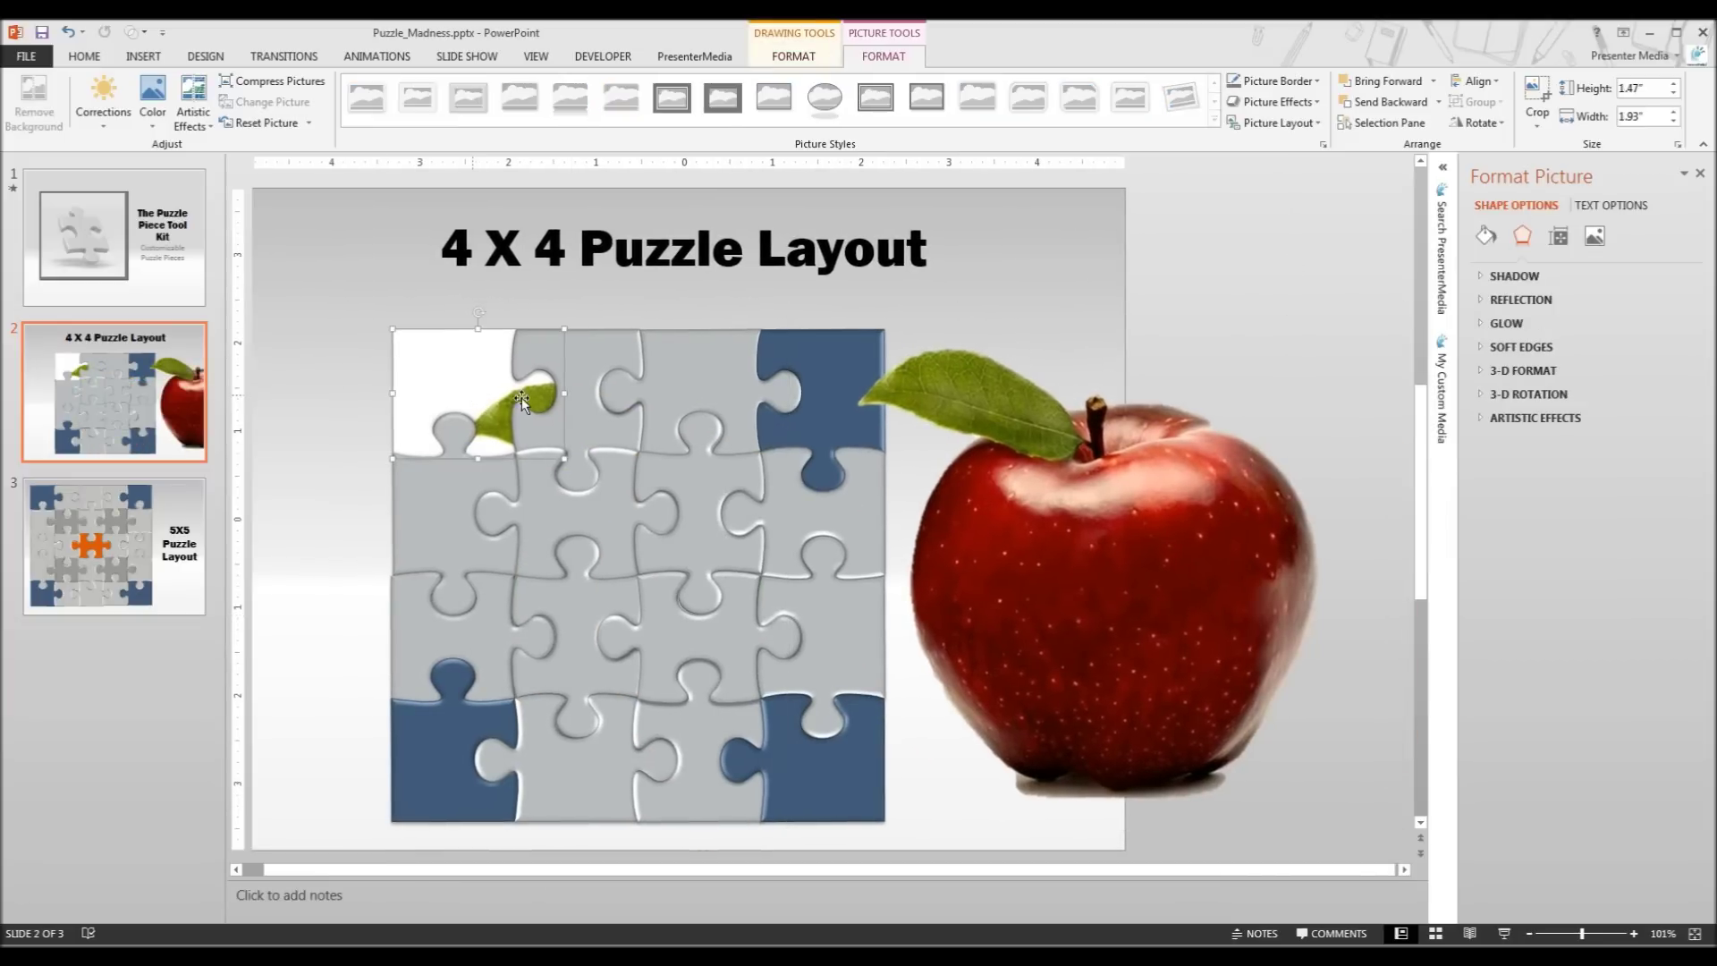
Step: Set the top-left piece's apple texture Scale X and Scale Y to 90%
left_click(1485, 236)
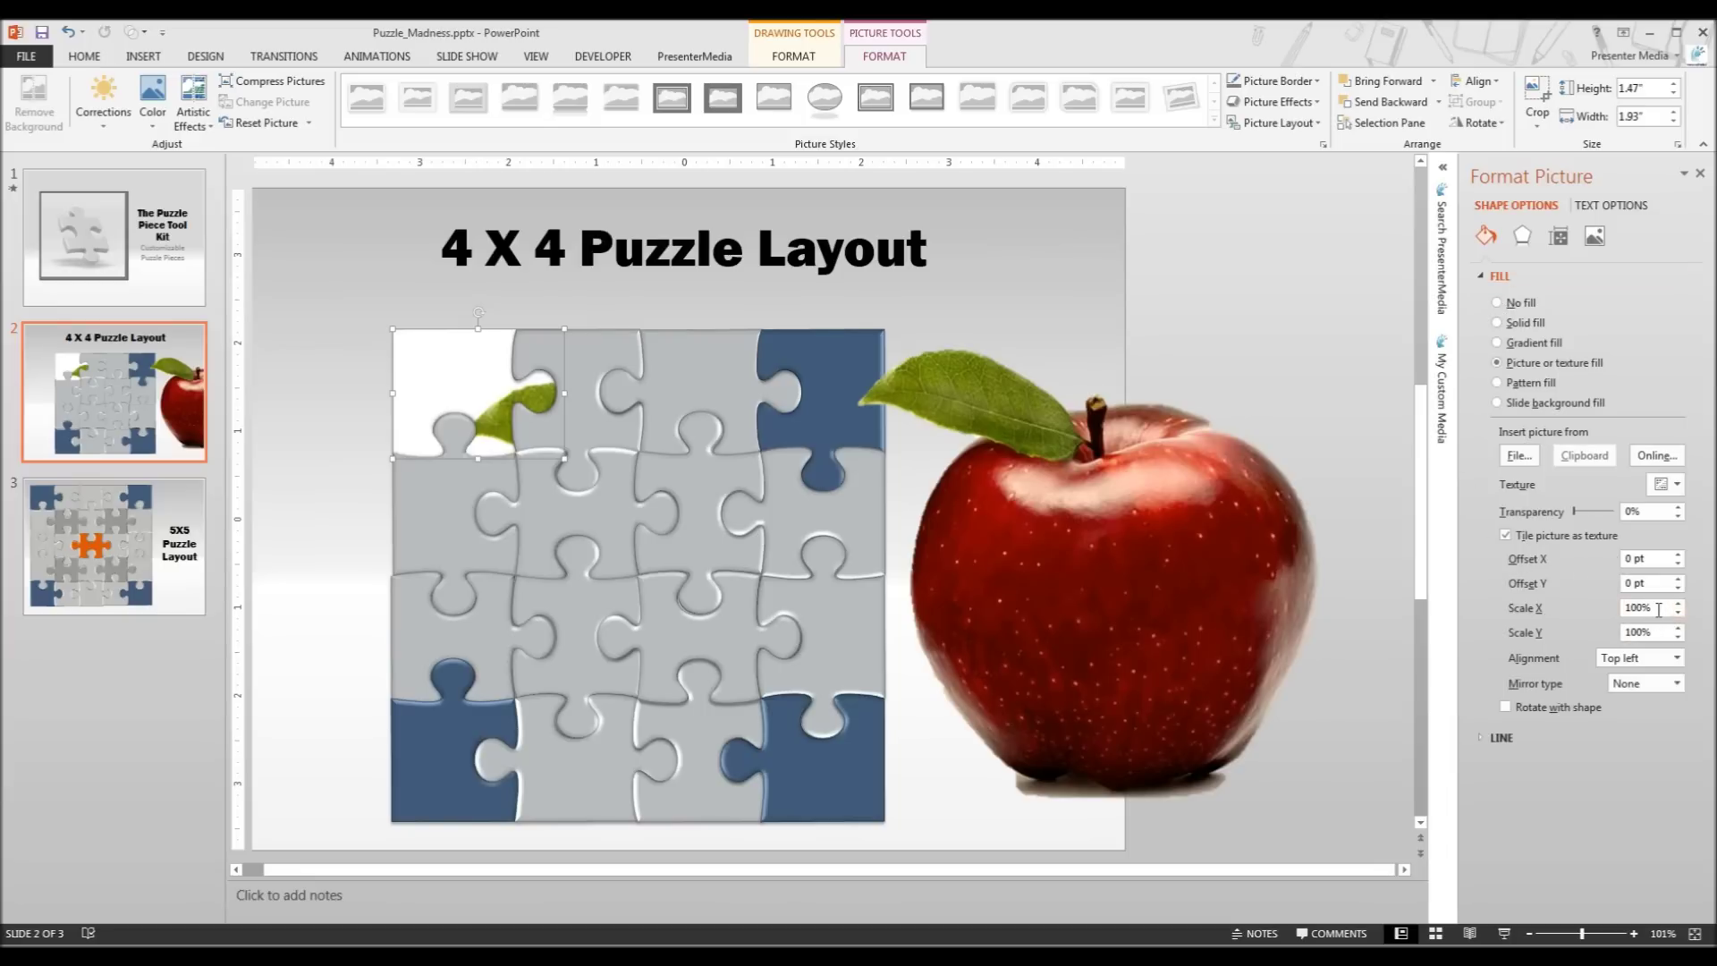
triple_click(1659, 609)
type("90")
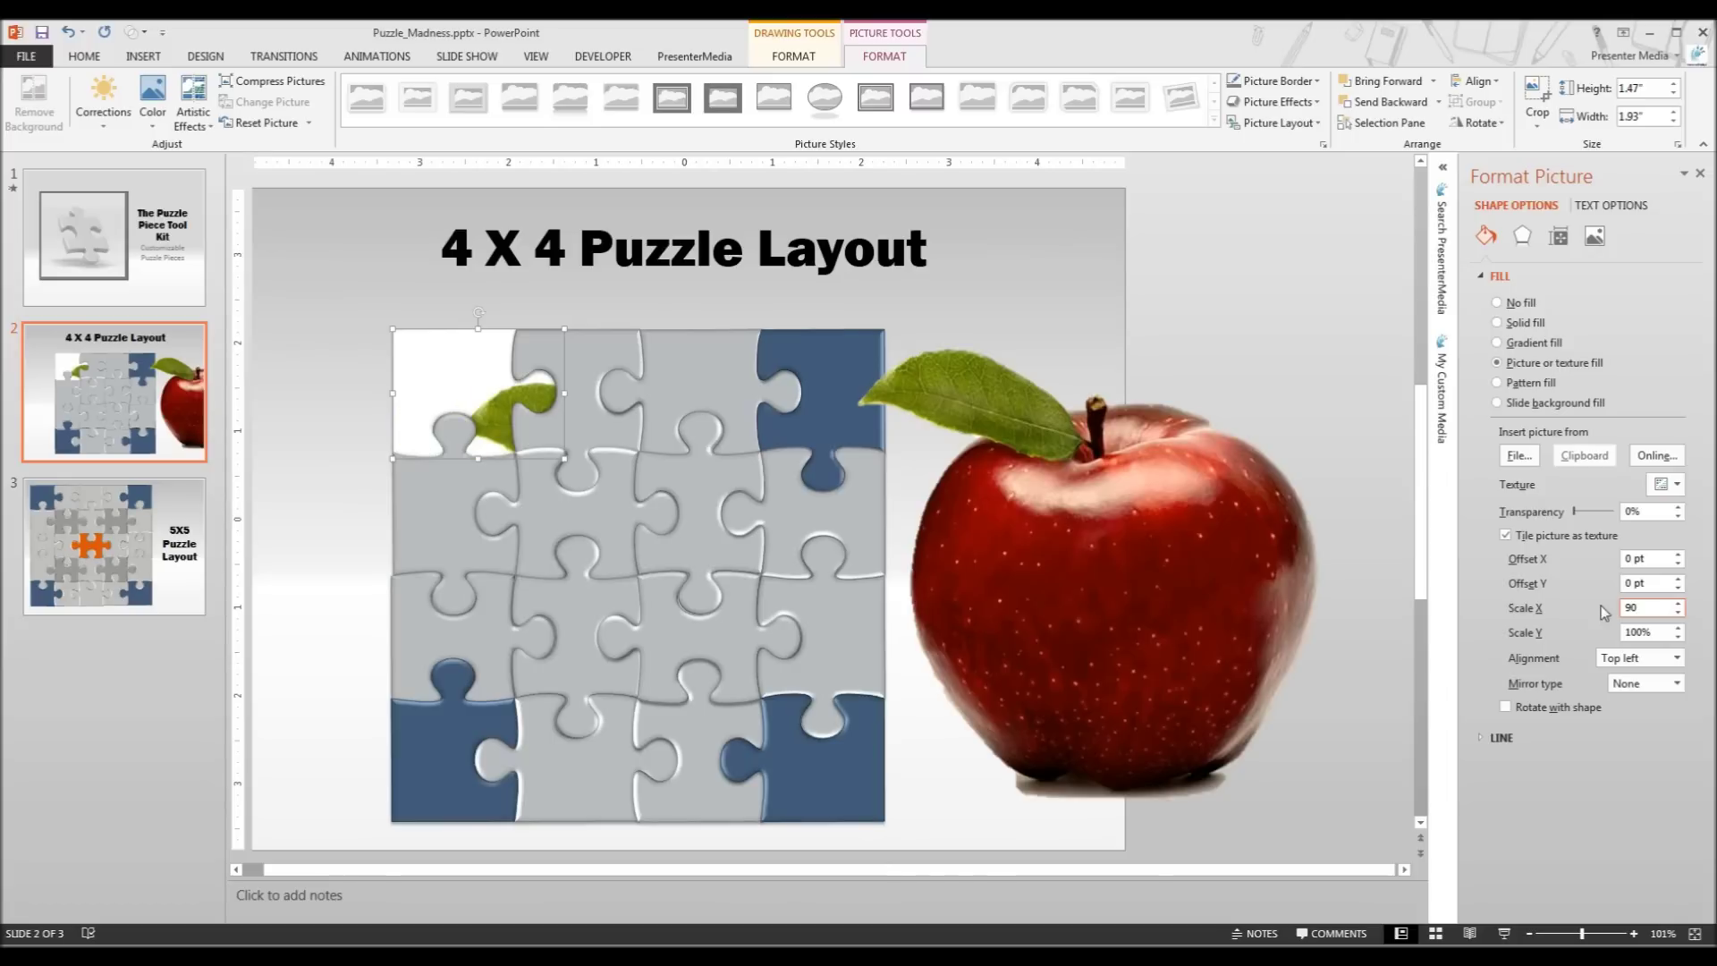
left_click(1651, 632)
triple_click(1651, 631)
type("90")
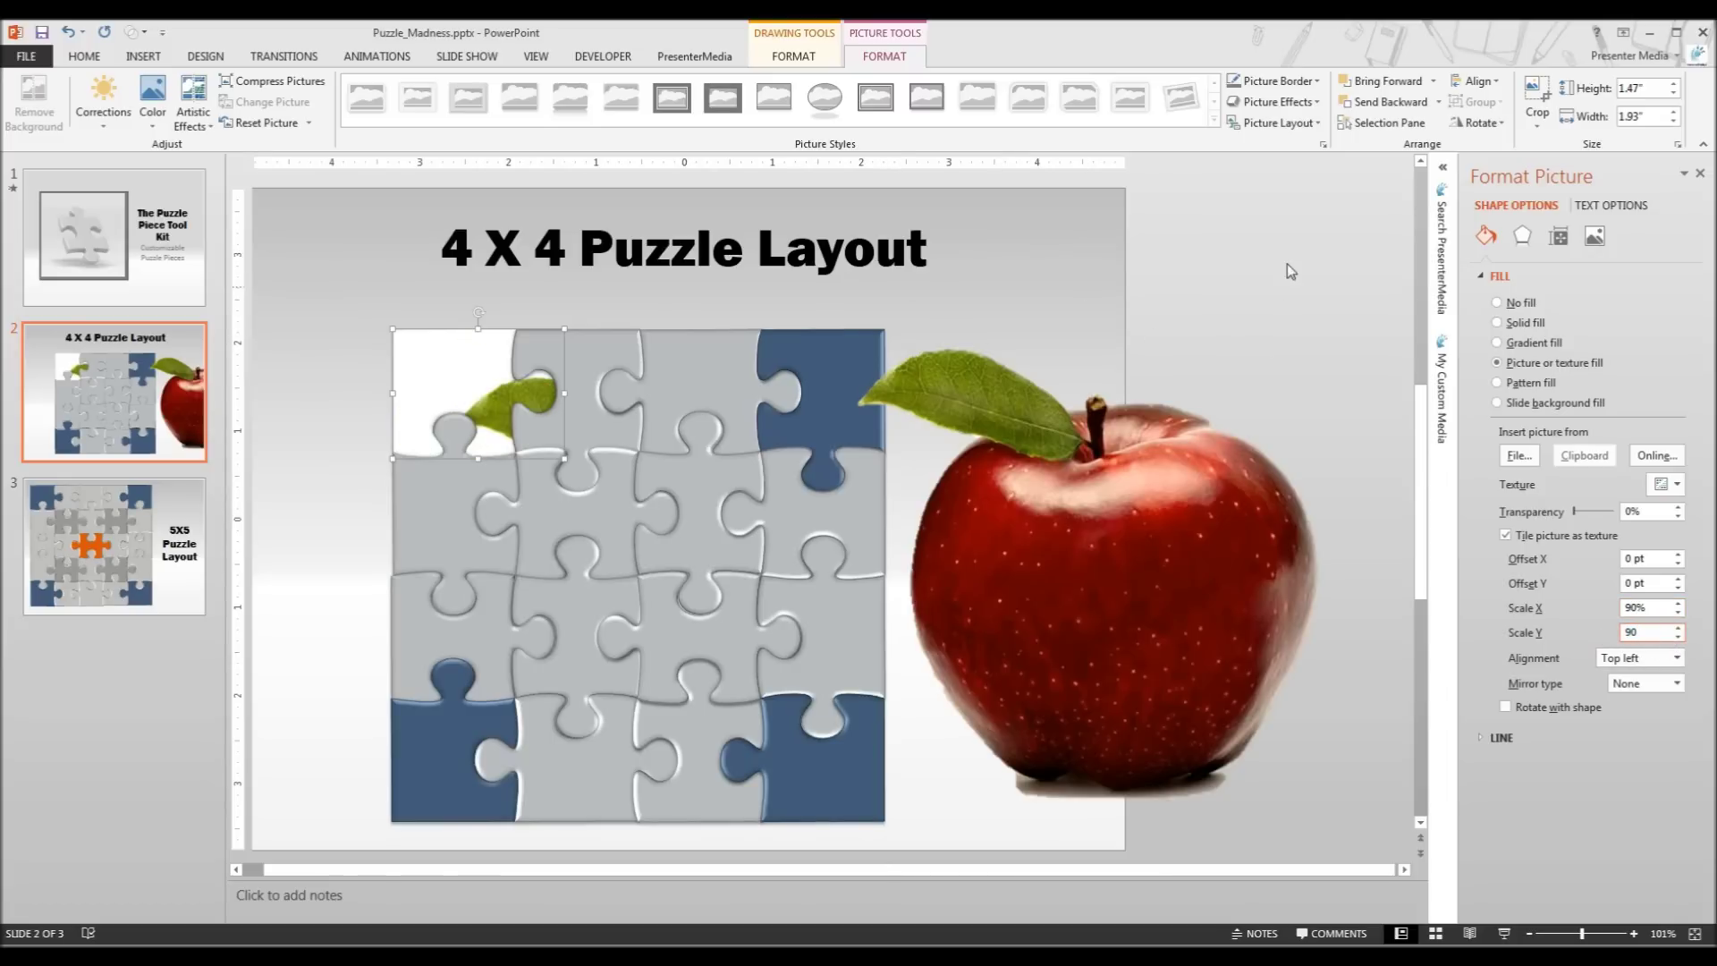
left_click(1266, 234)
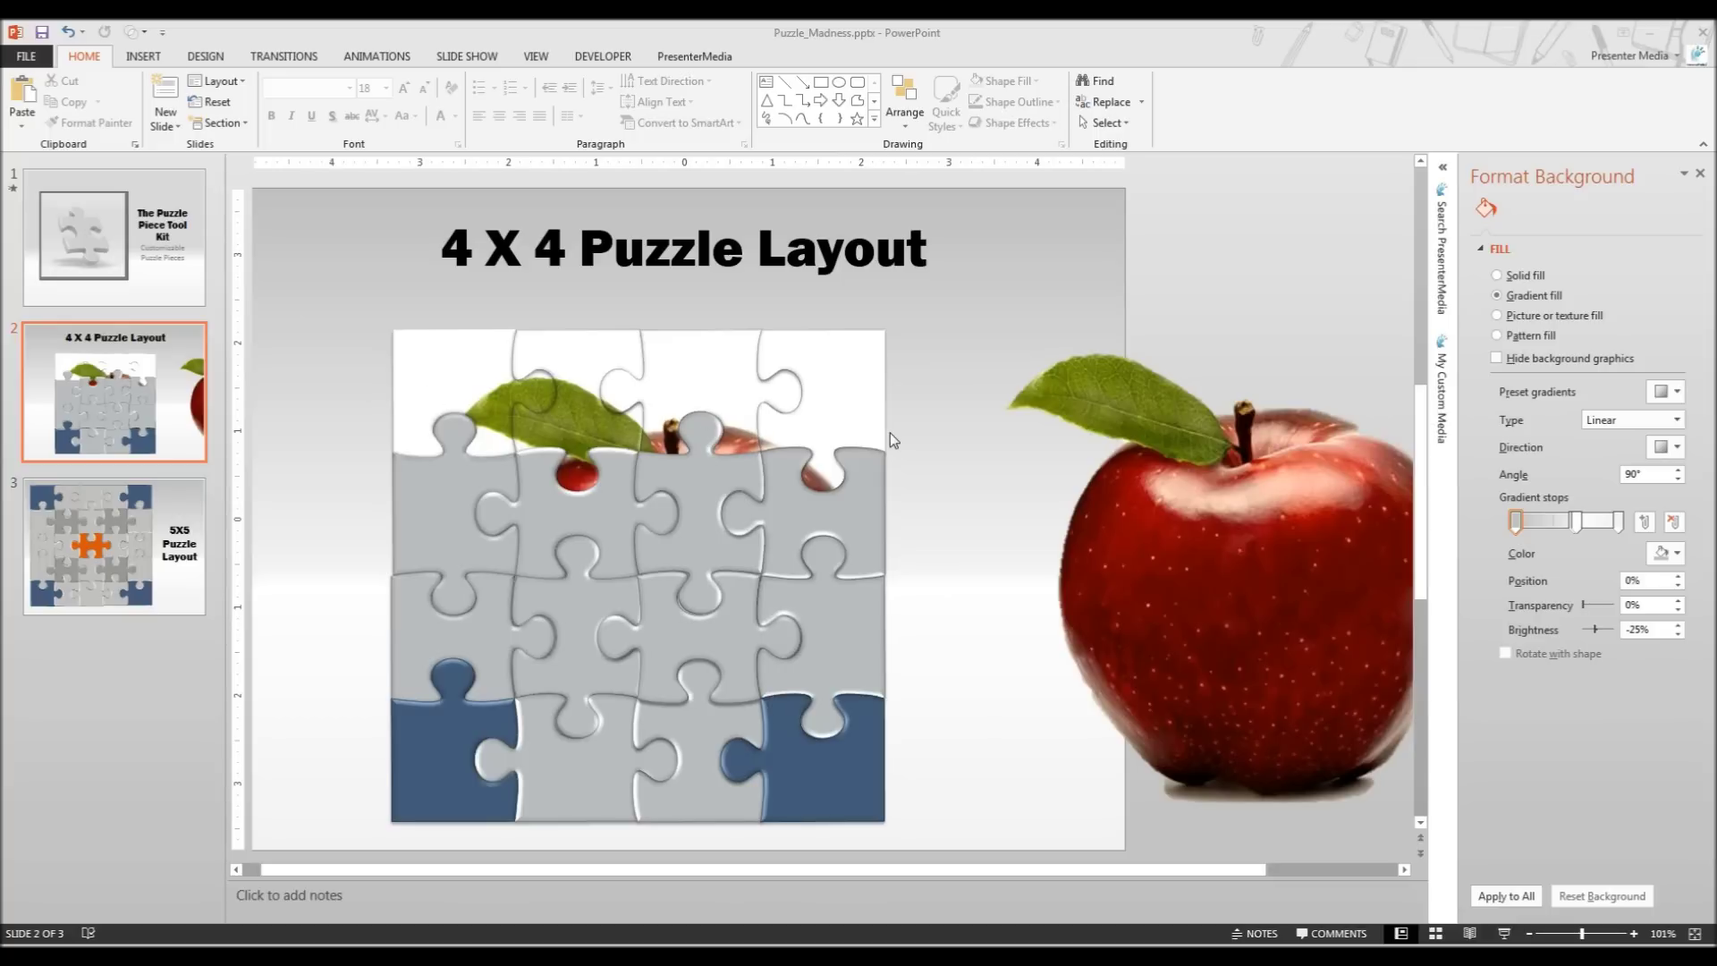
Step: Align the top-row pieces' apple fills (Top, Top right), giving the top-right piece 46 pt Offset X
left_click(843, 385)
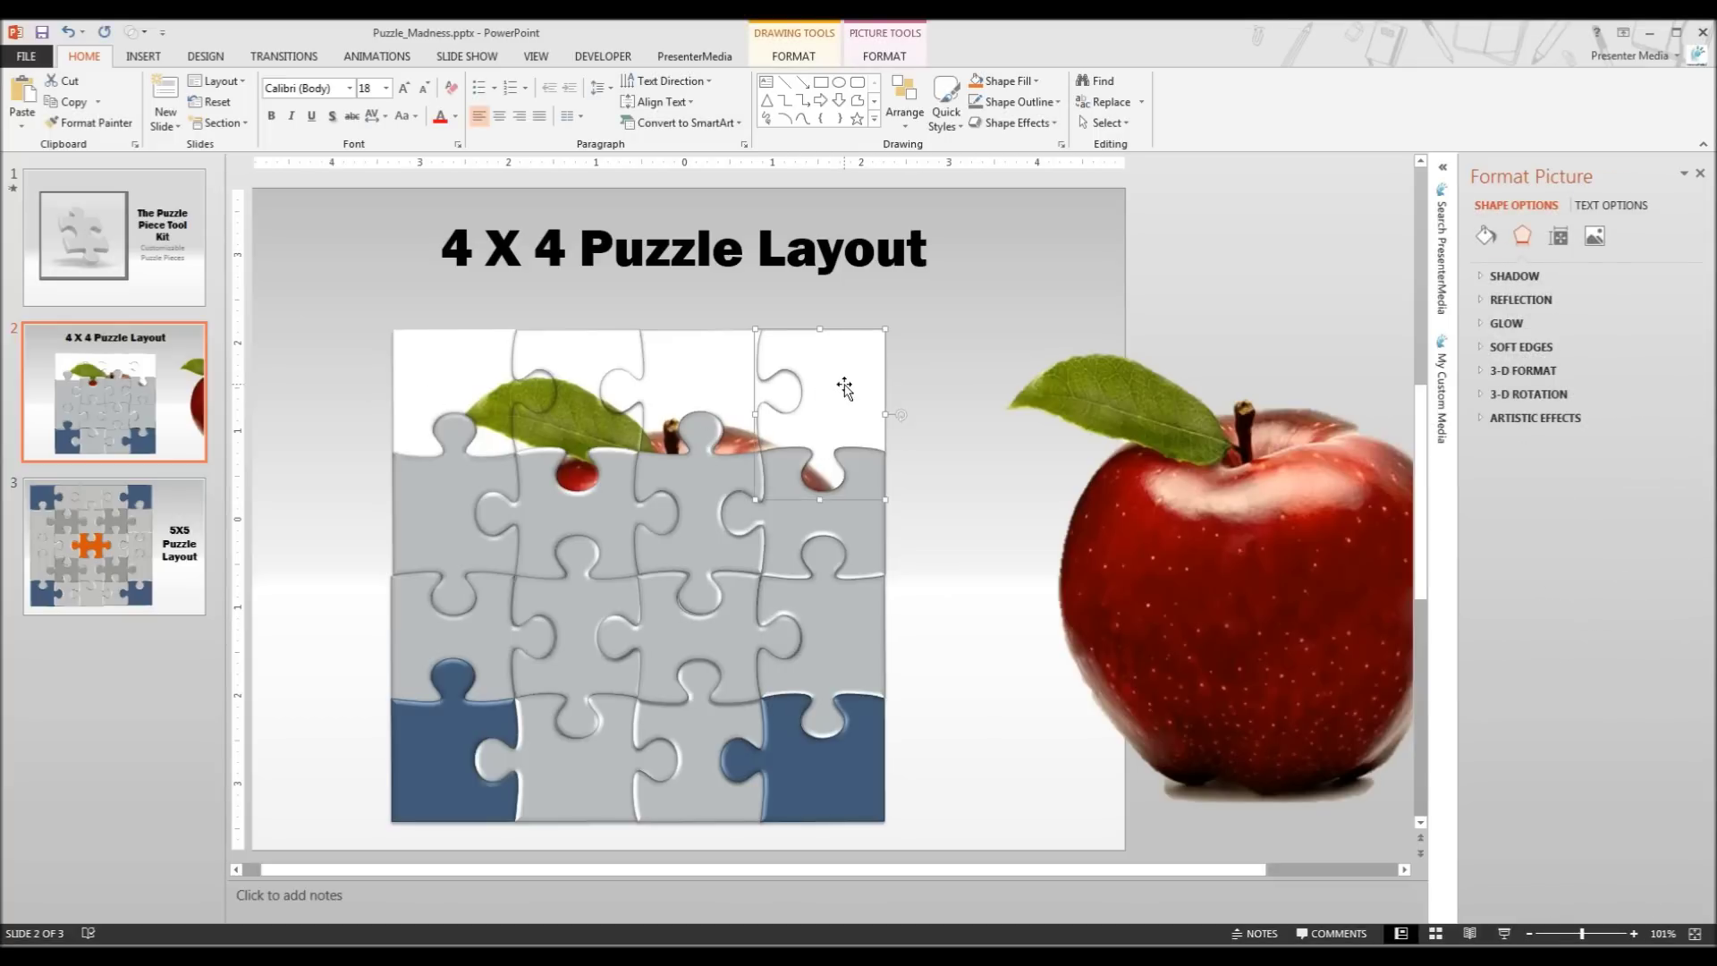
left_click(1486, 235)
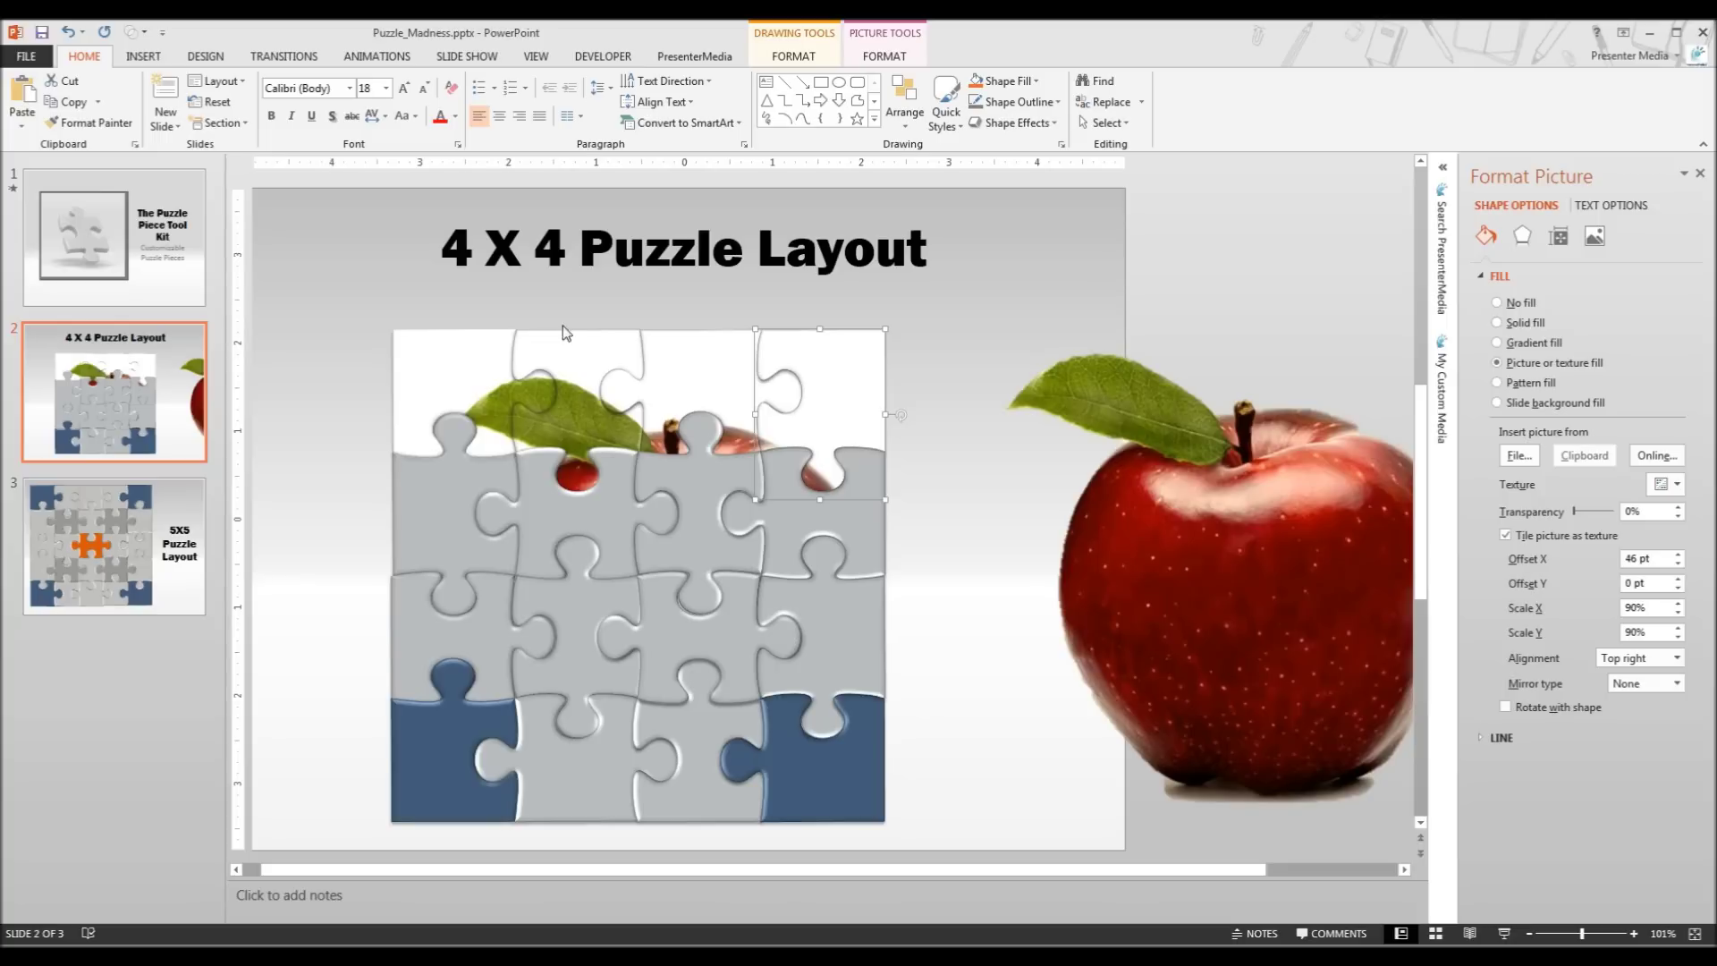
left_click(435, 368)
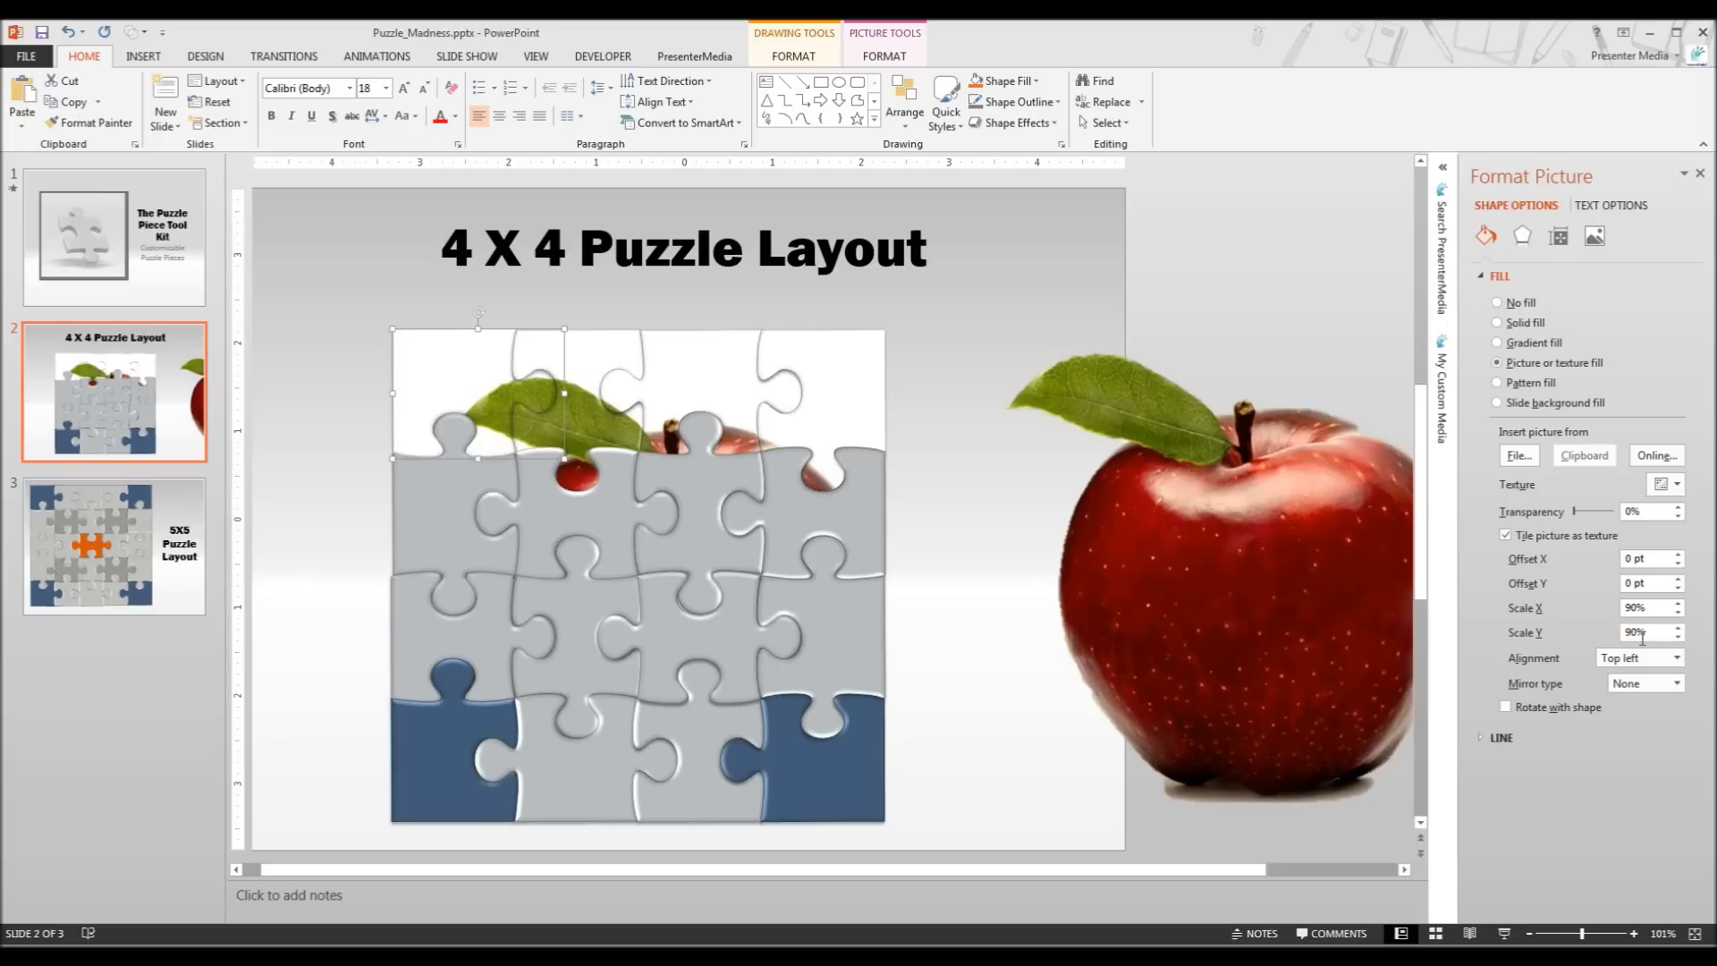
left_click(617, 346)
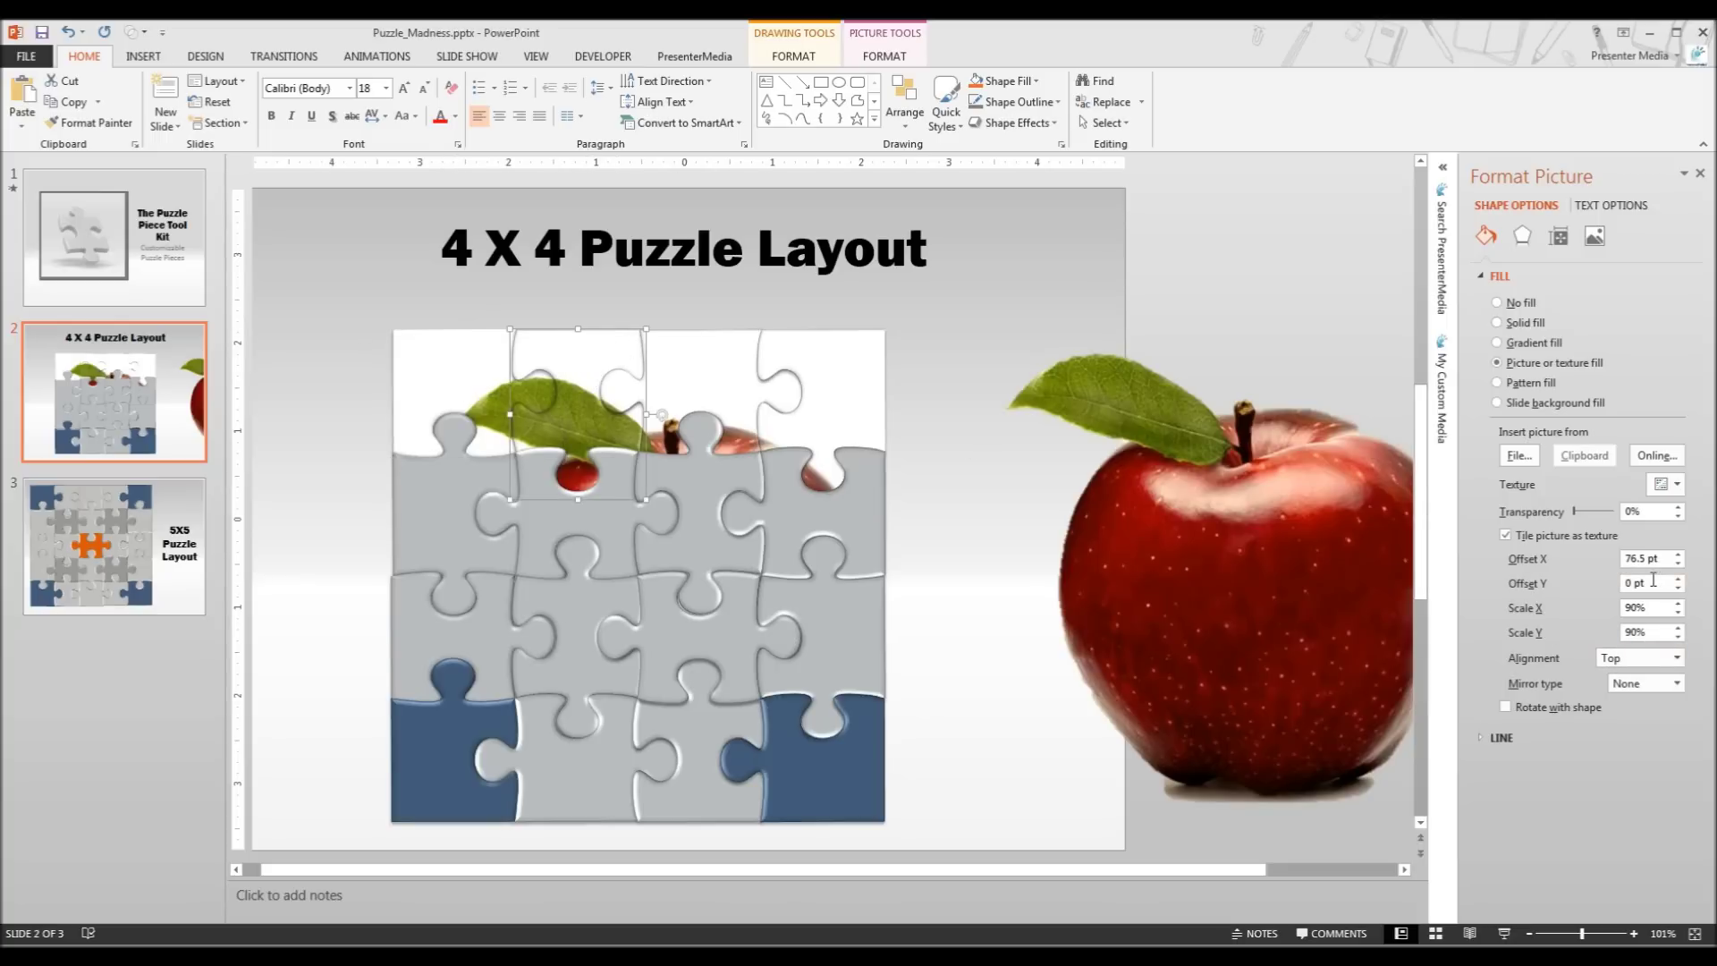
left_click(703, 357)
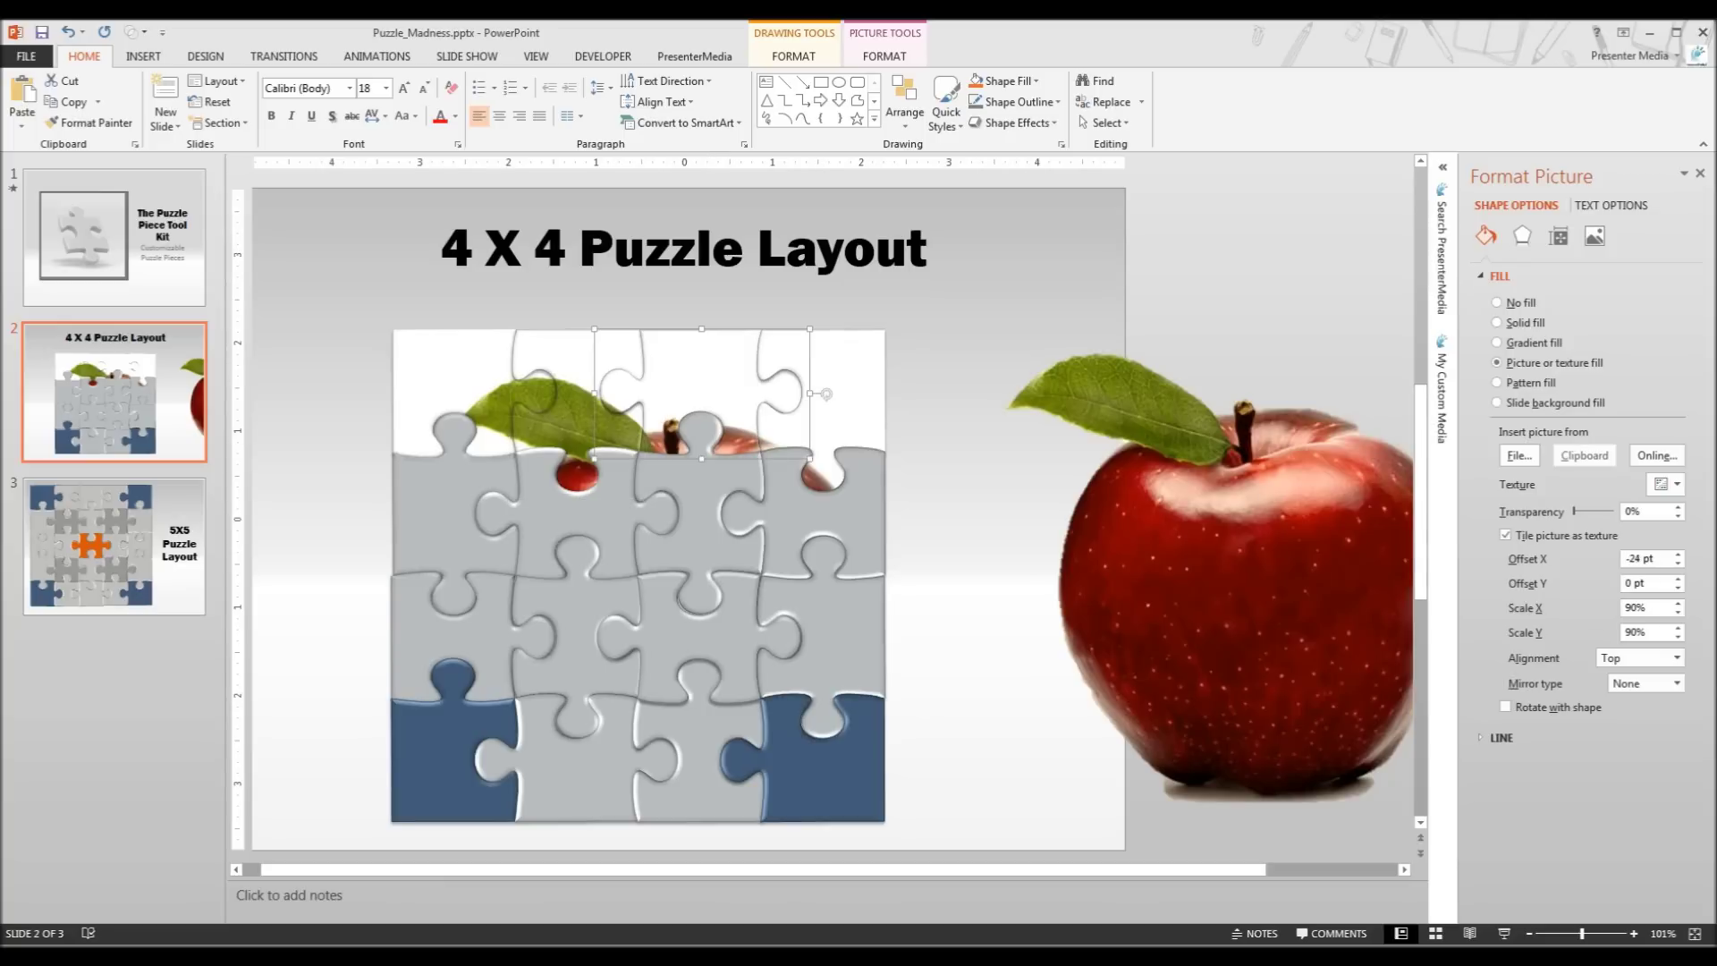
left_click(862, 364)
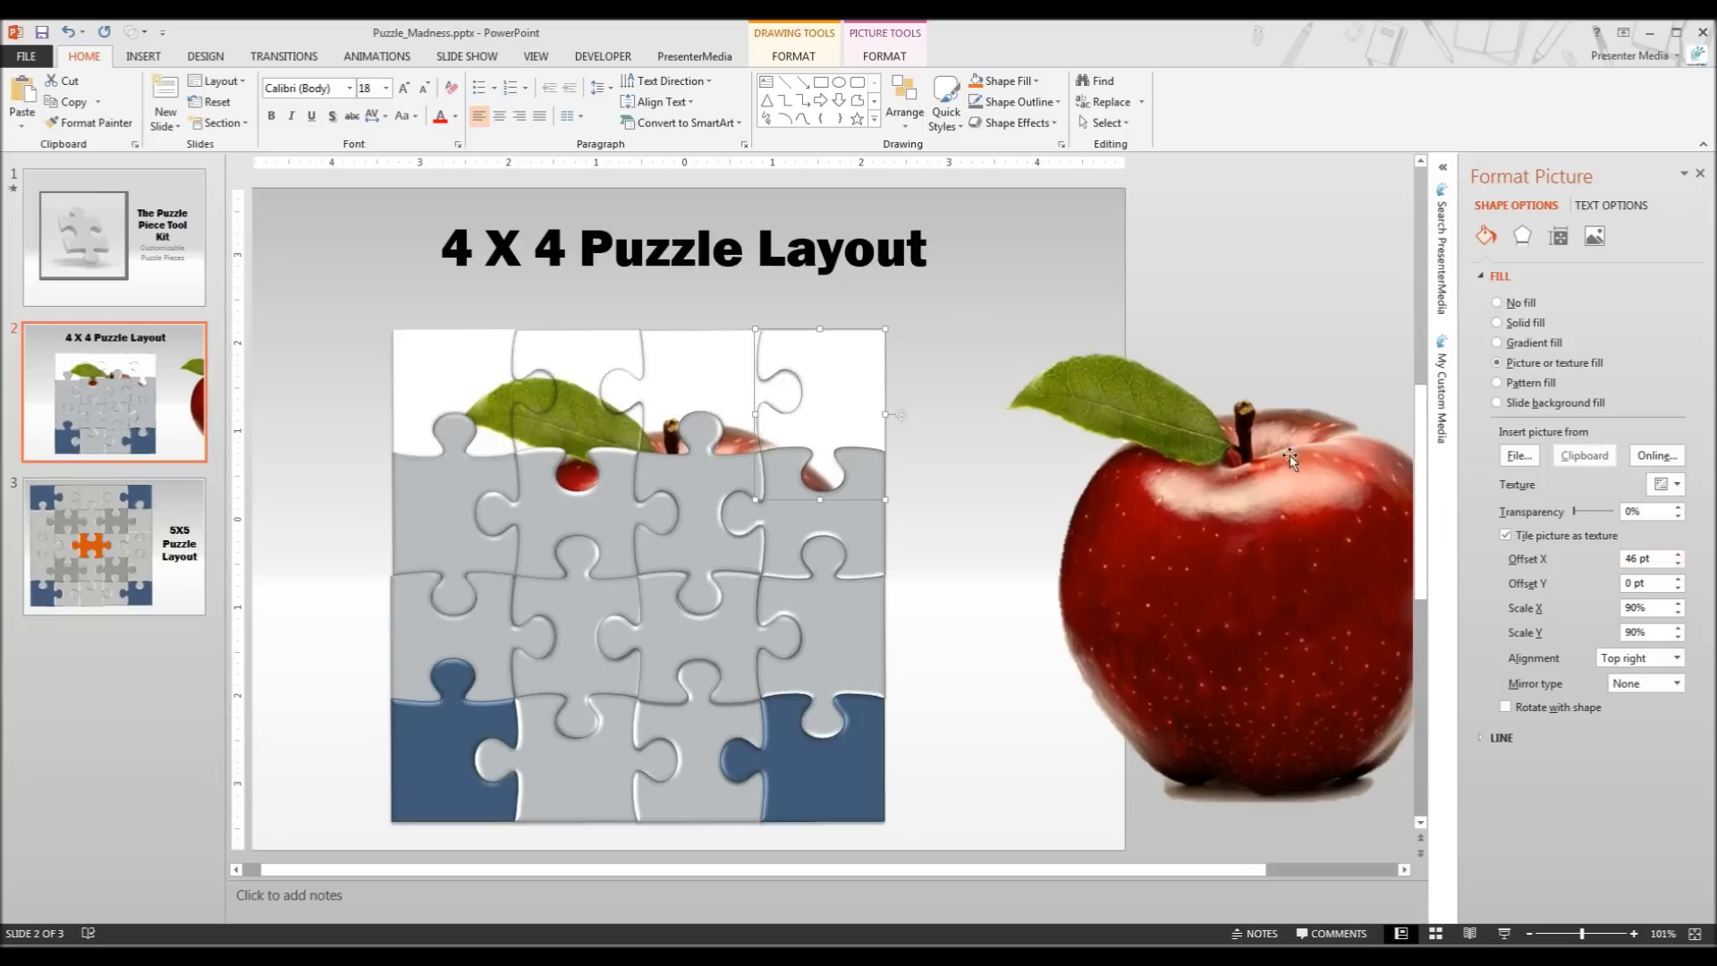
left_click(1171, 841)
left_click(311, 505)
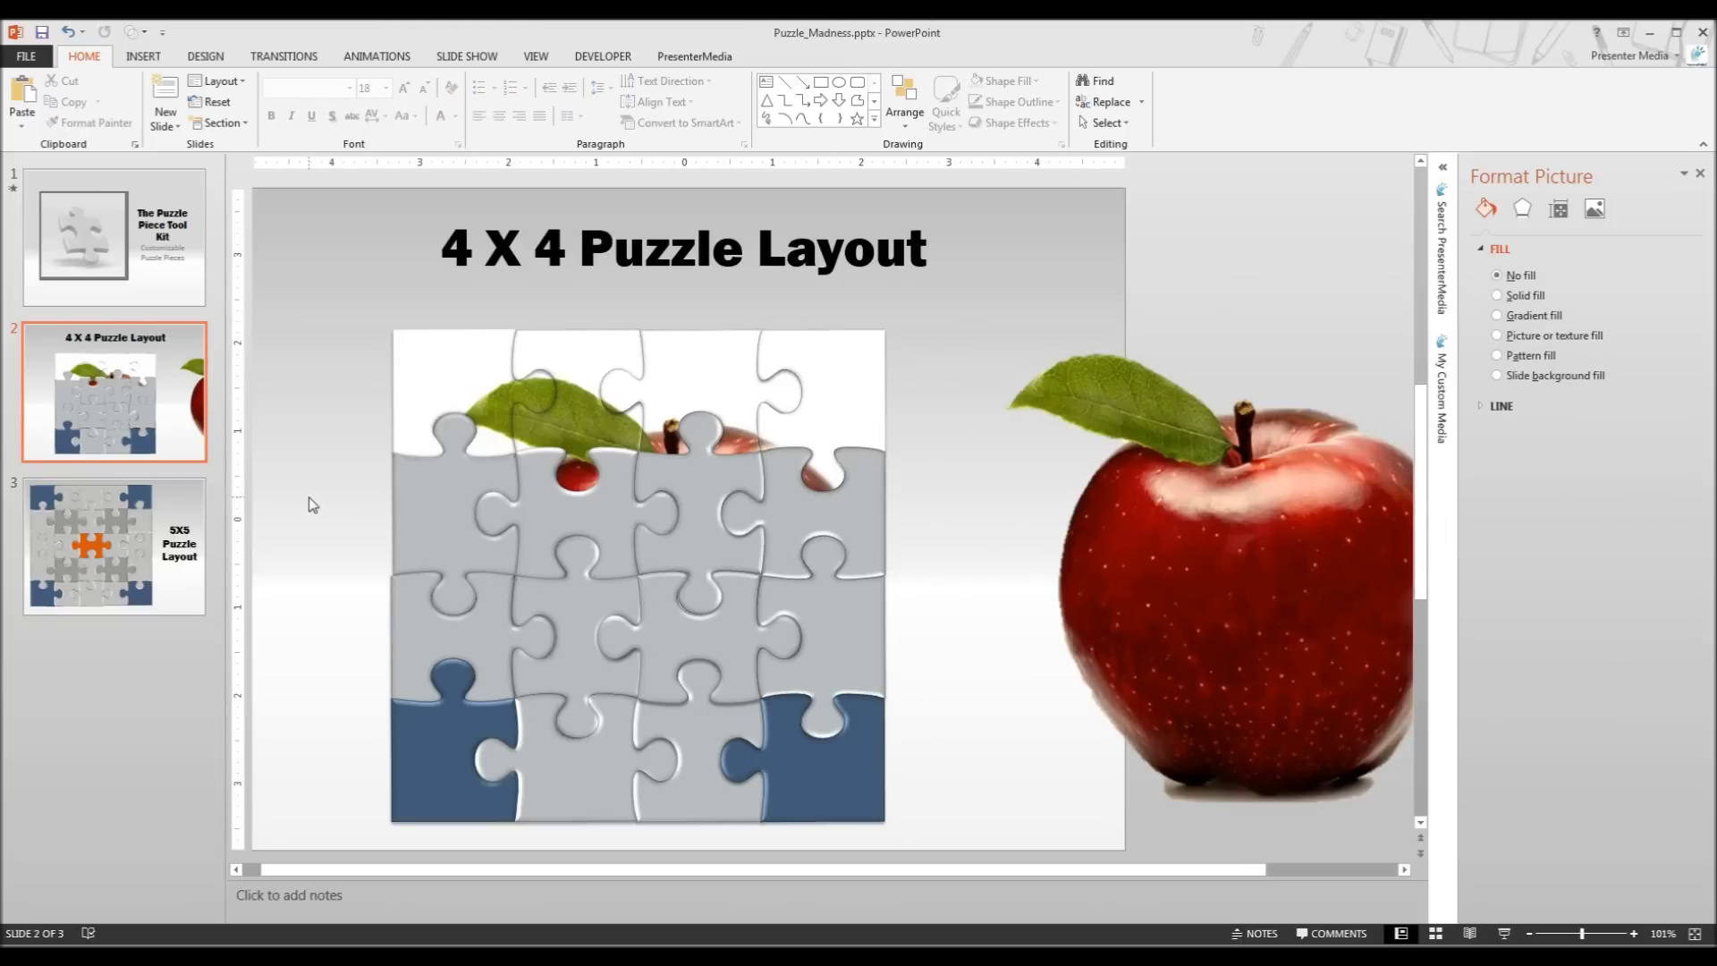
Step: Give the second-row left piece the tiled apple picture fill aligned Left
left_click(442, 486)
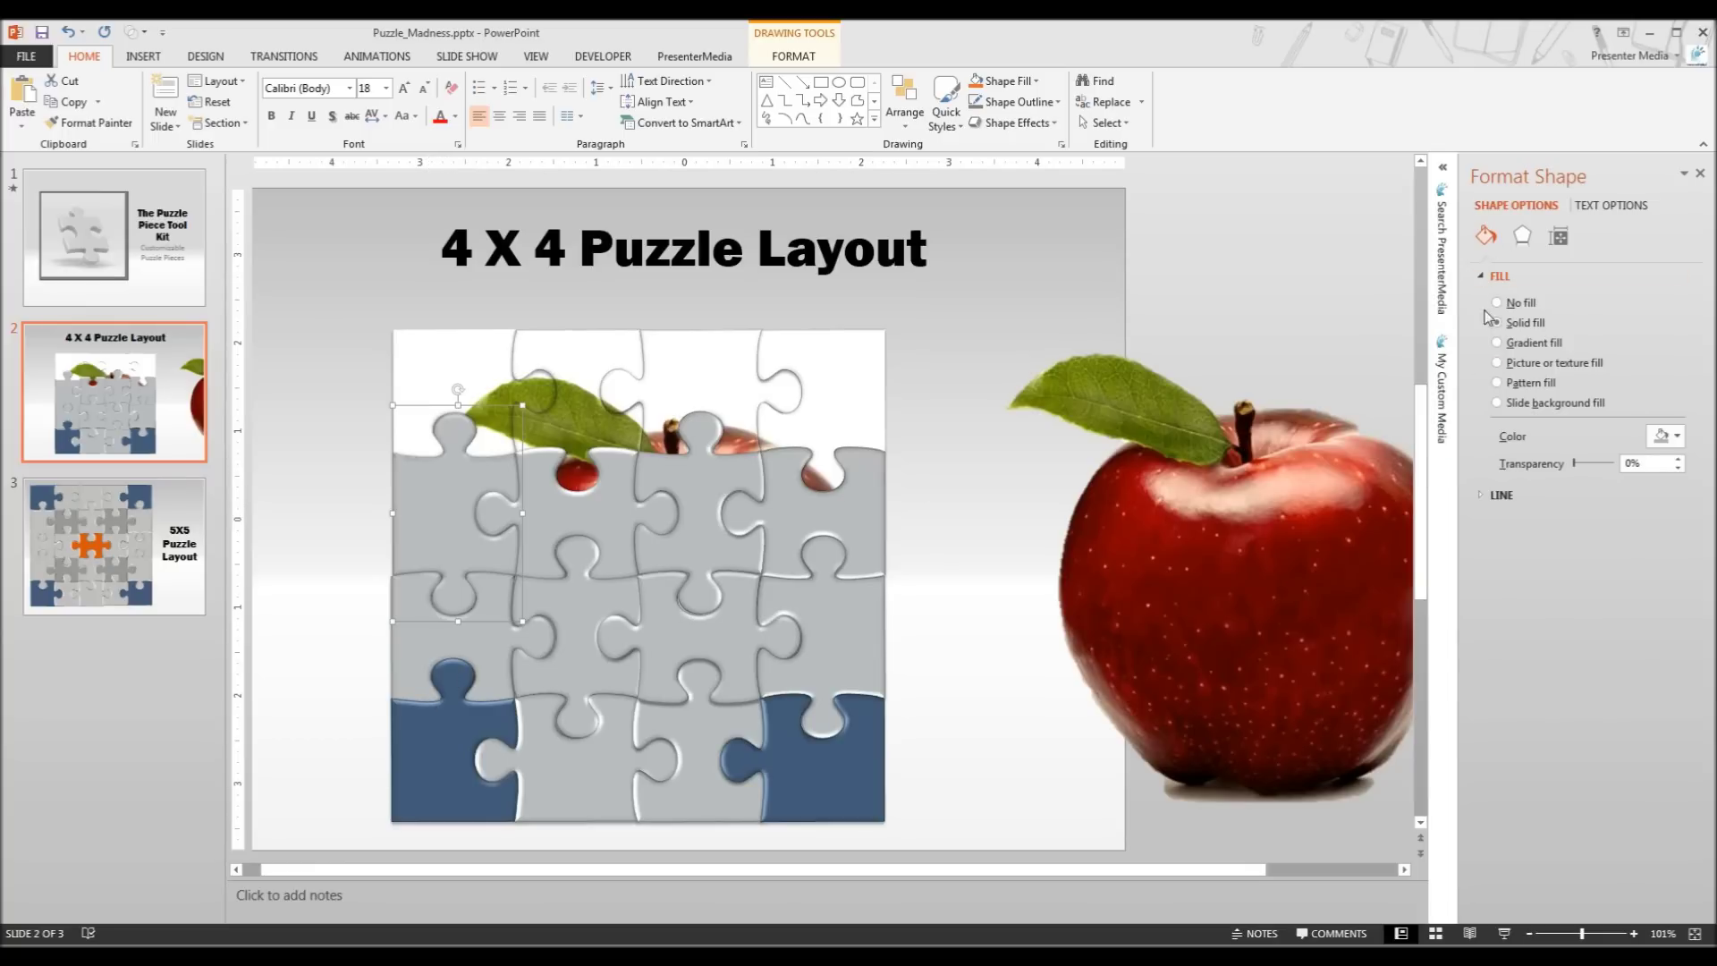
left_click(1498, 363)
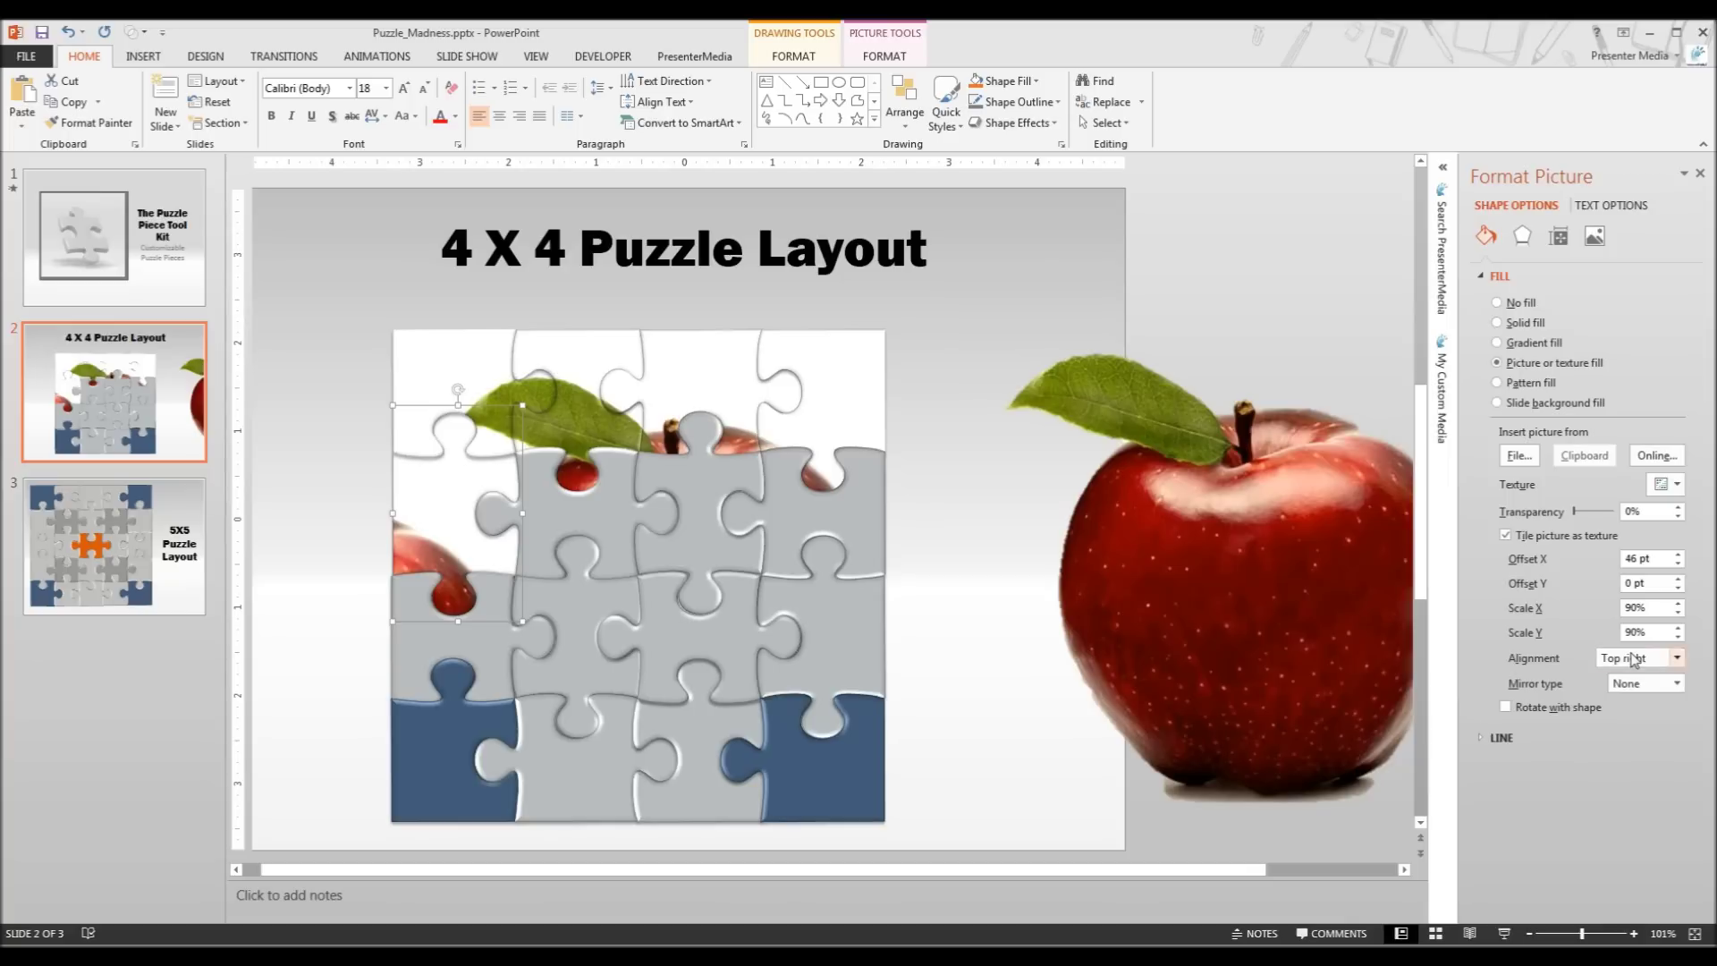
left_click(1676, 657)
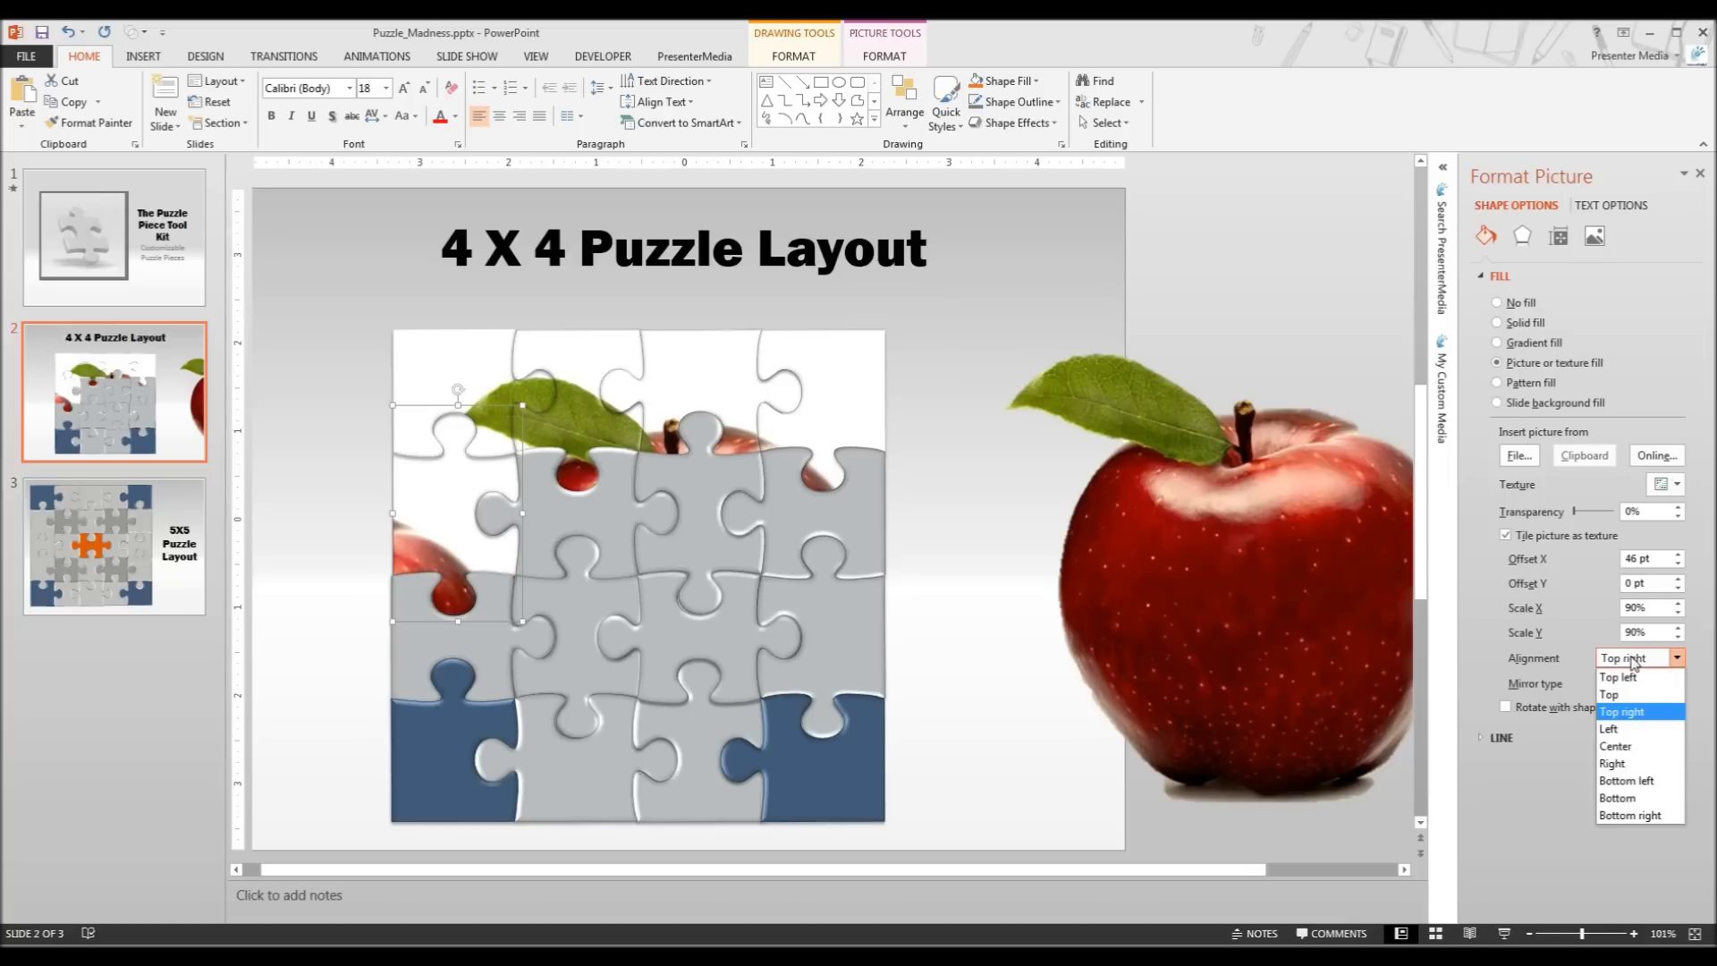
left_click(1620, 730)
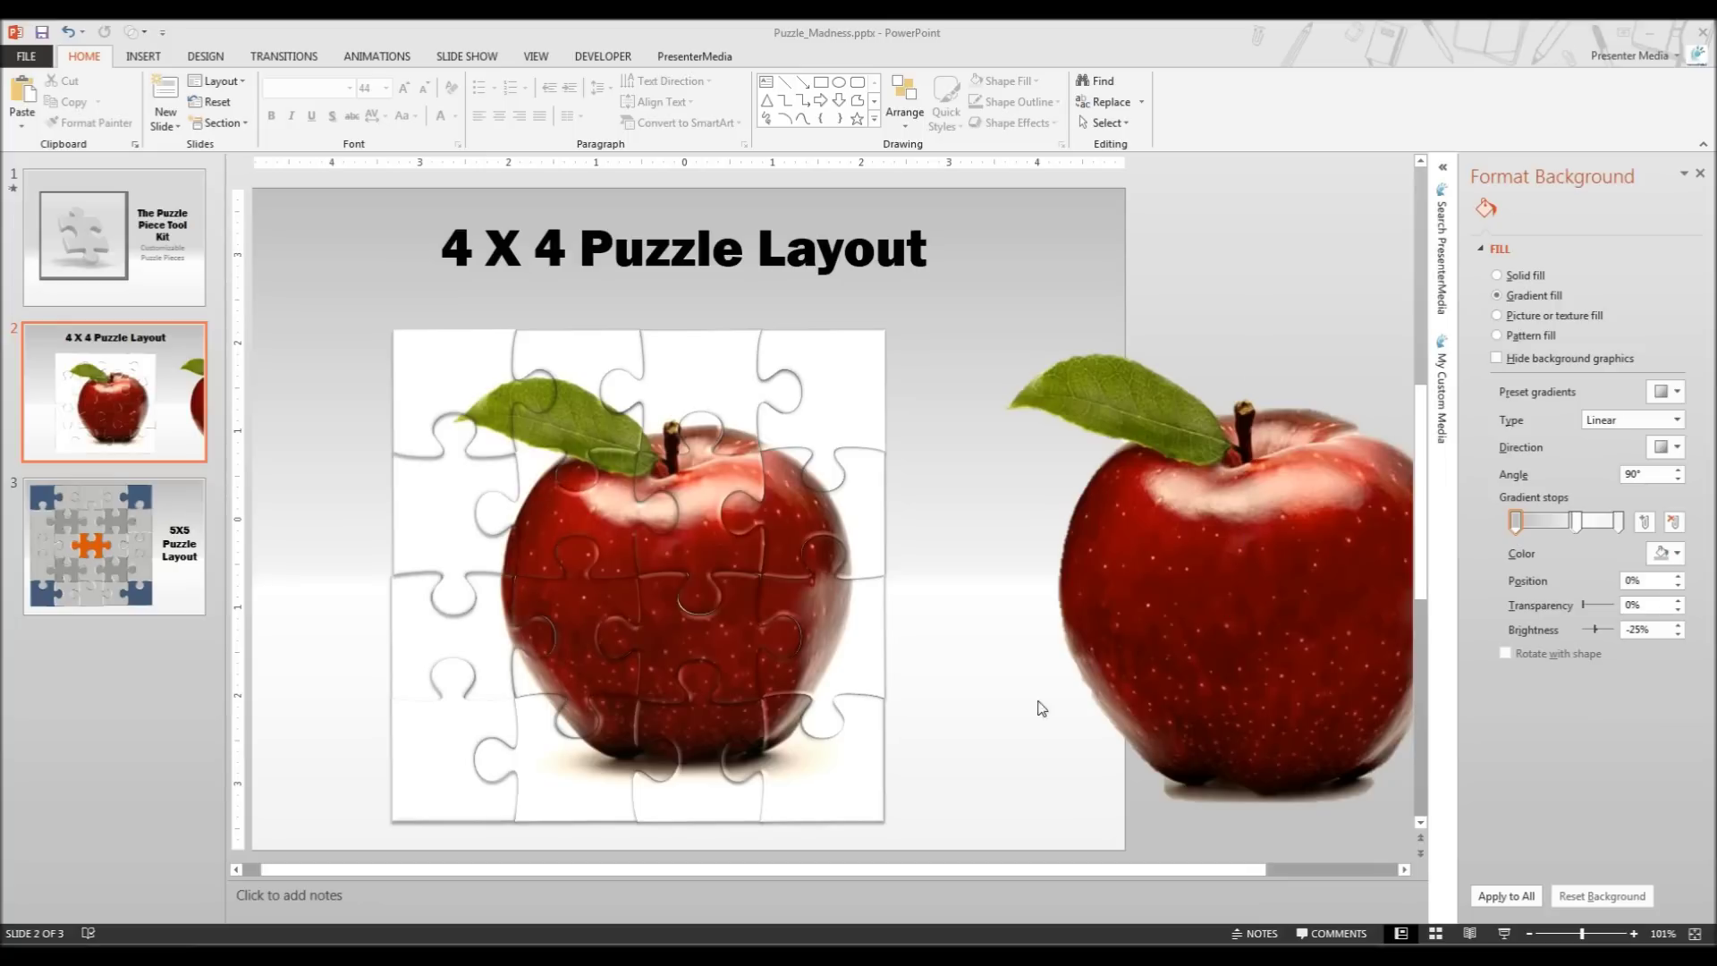
Step: Delete the 4 X 4 Puzzle Layout title from the slide
left_click(685, 645)
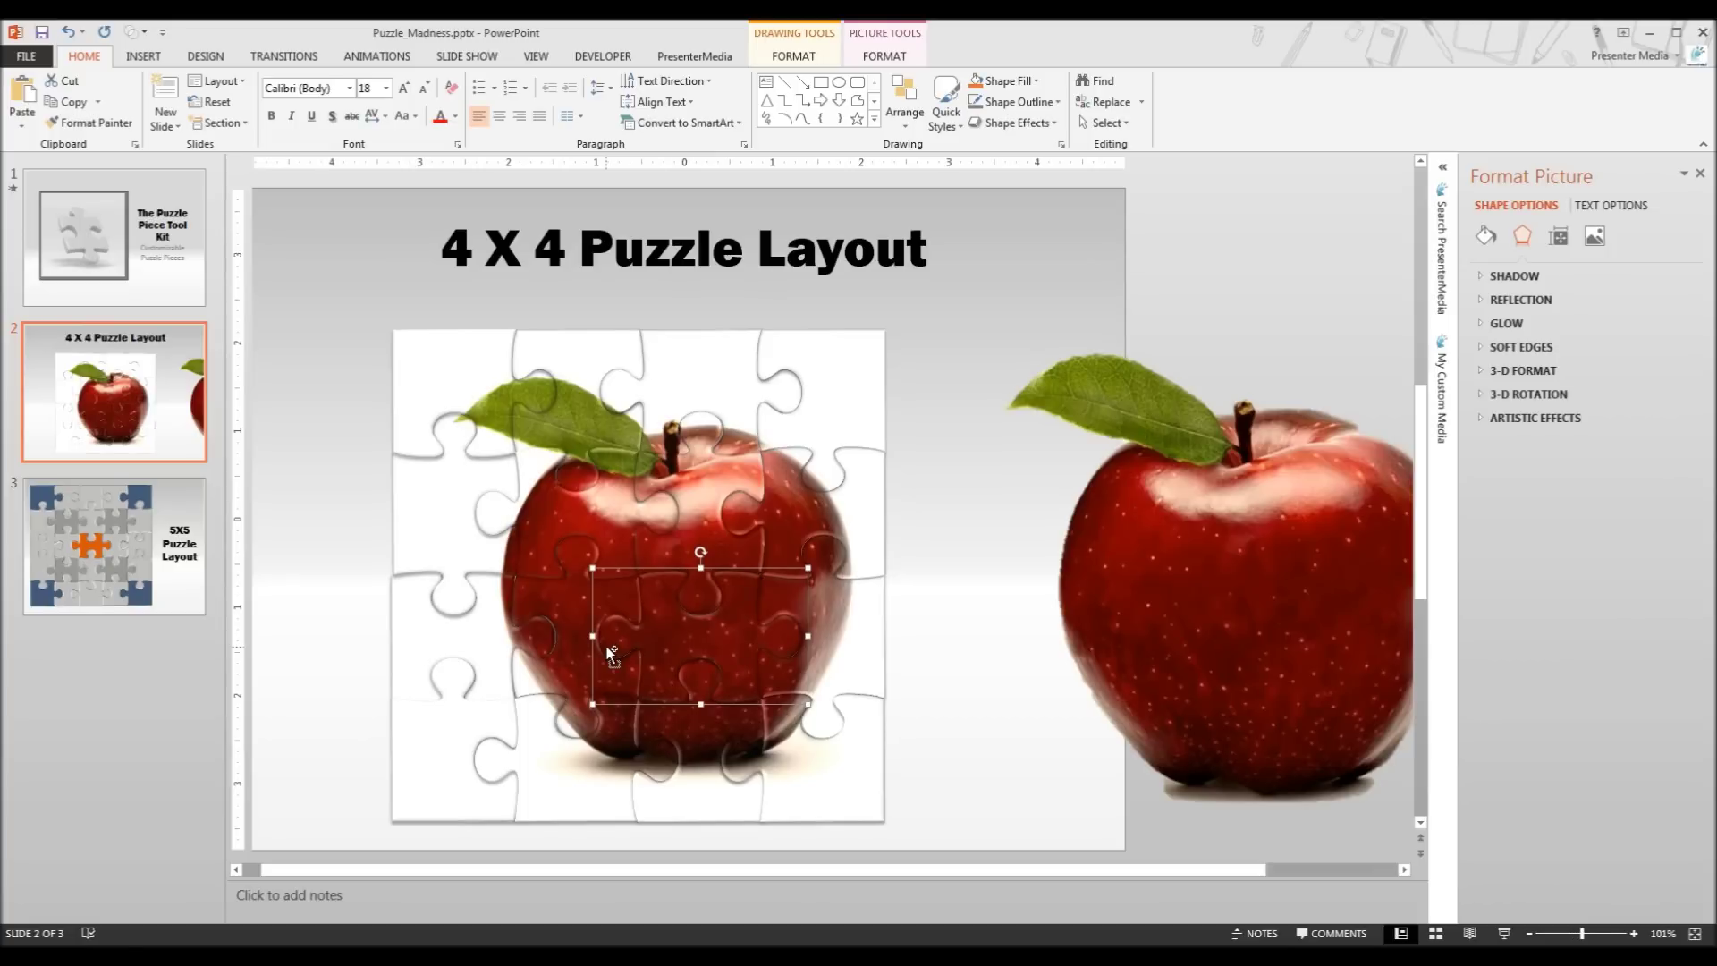
left_click(999, 727)
left_click(1150, 261)
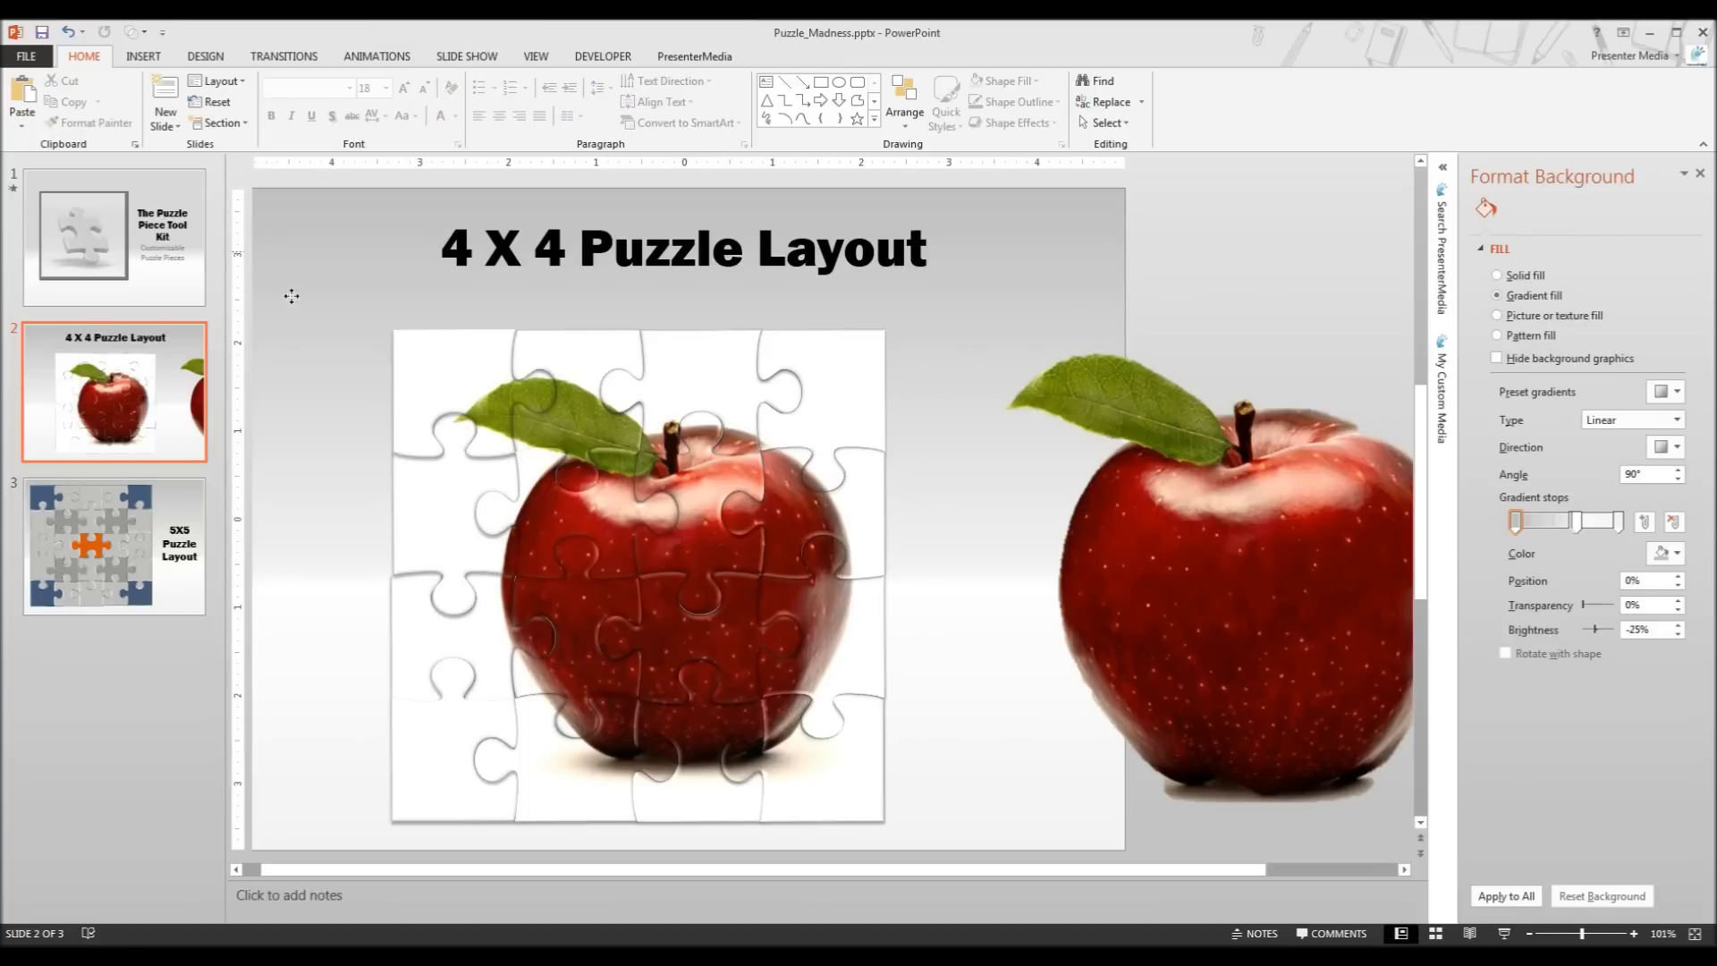
left_click_drag(292, 296, 397, 395)
key("Delete")
key("Delete")
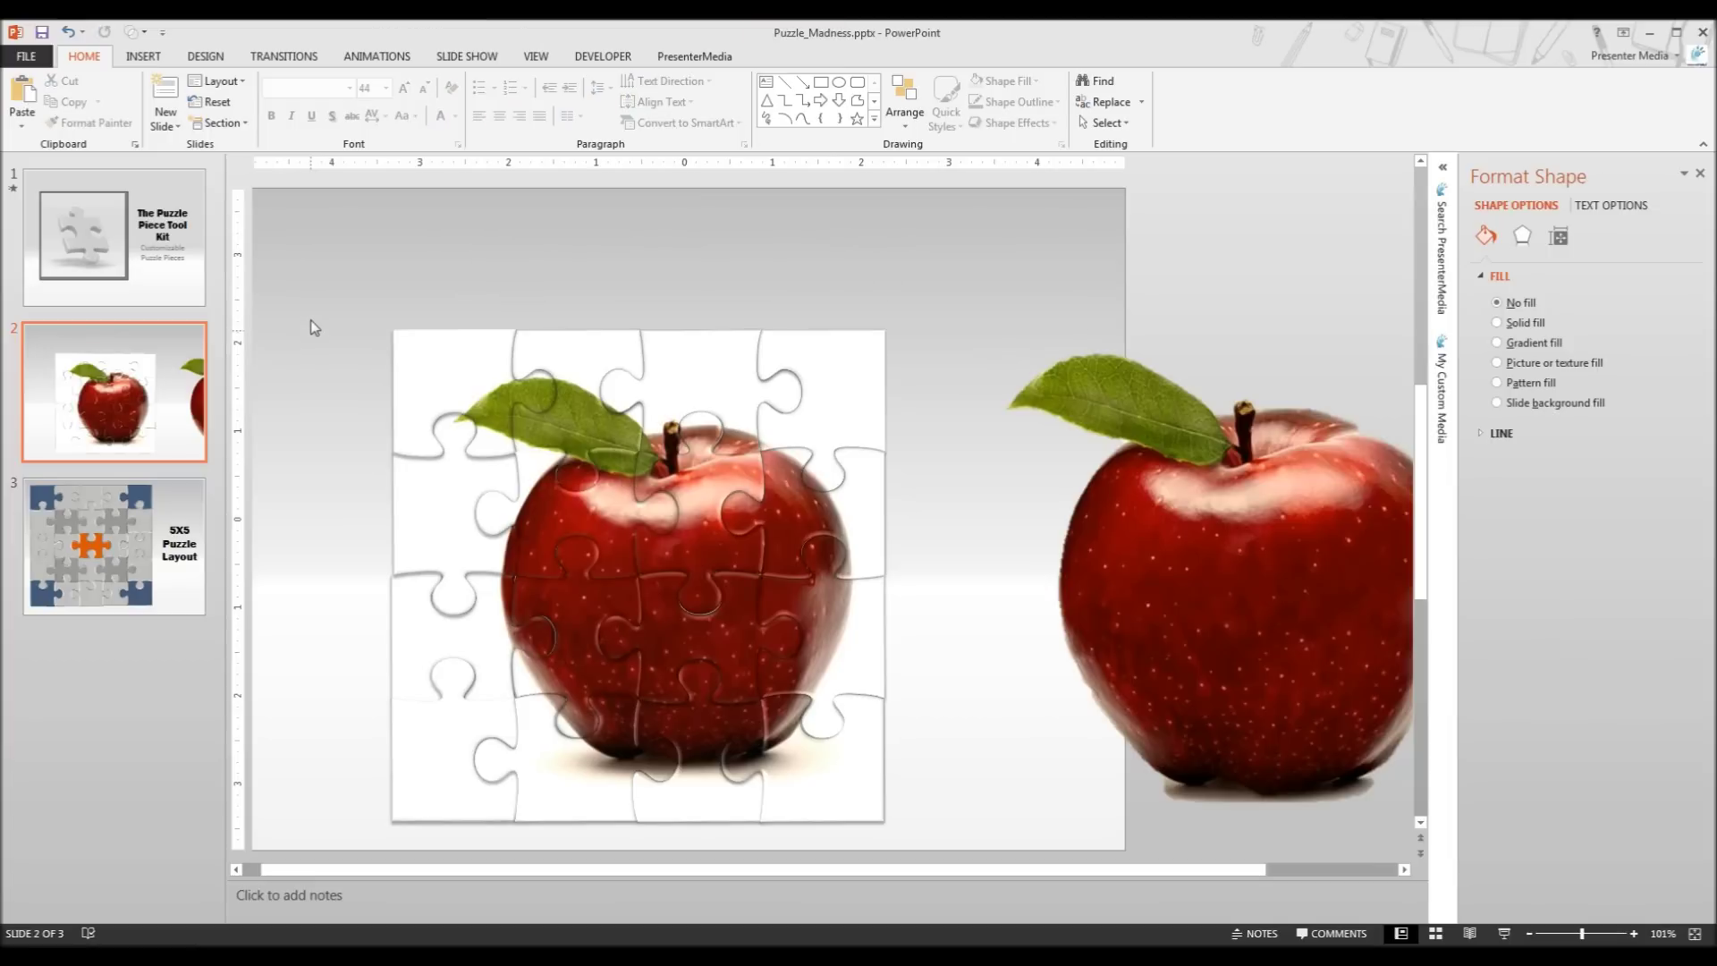
Step: Set all pieces' line transparency to 37% and nudge one piece slightly left
mouse_move(311, 305)
left_mouse_down()
mouse_move(421, 483)
mouse_move(788, 808)
mouse_move(900, 884)
mouse_move(929, 869)
left_mouse_up()
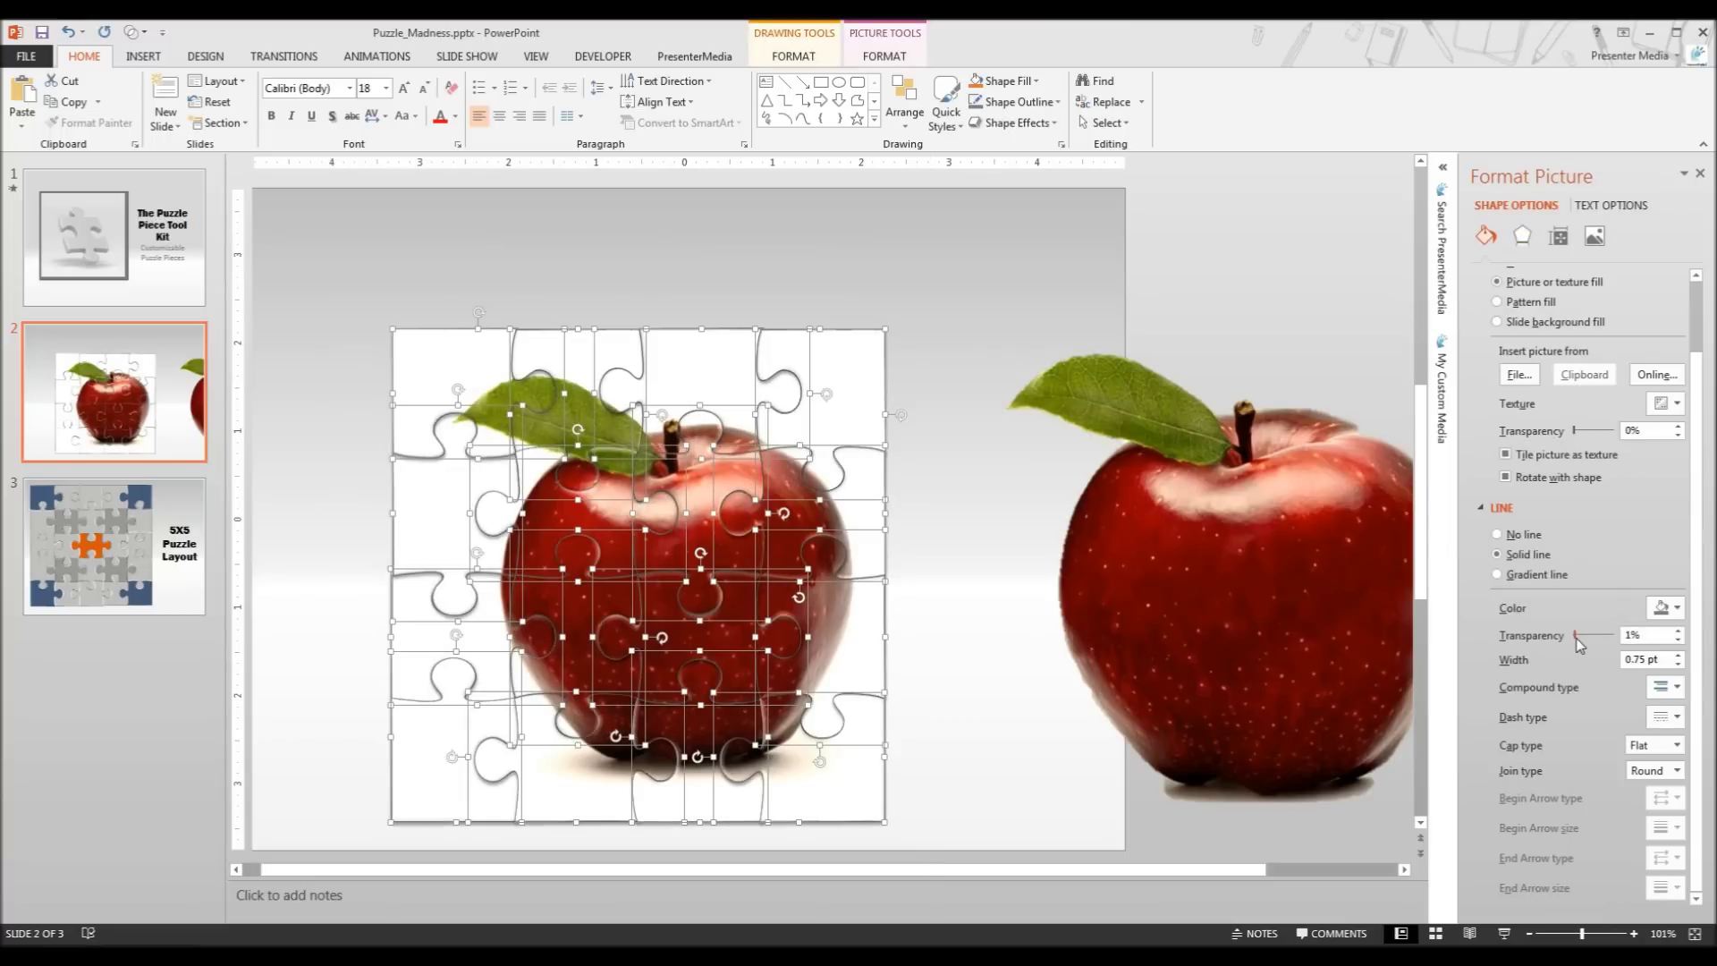
left_click_drag(1581, 638, 1593, 643)
left_click(871, 226)
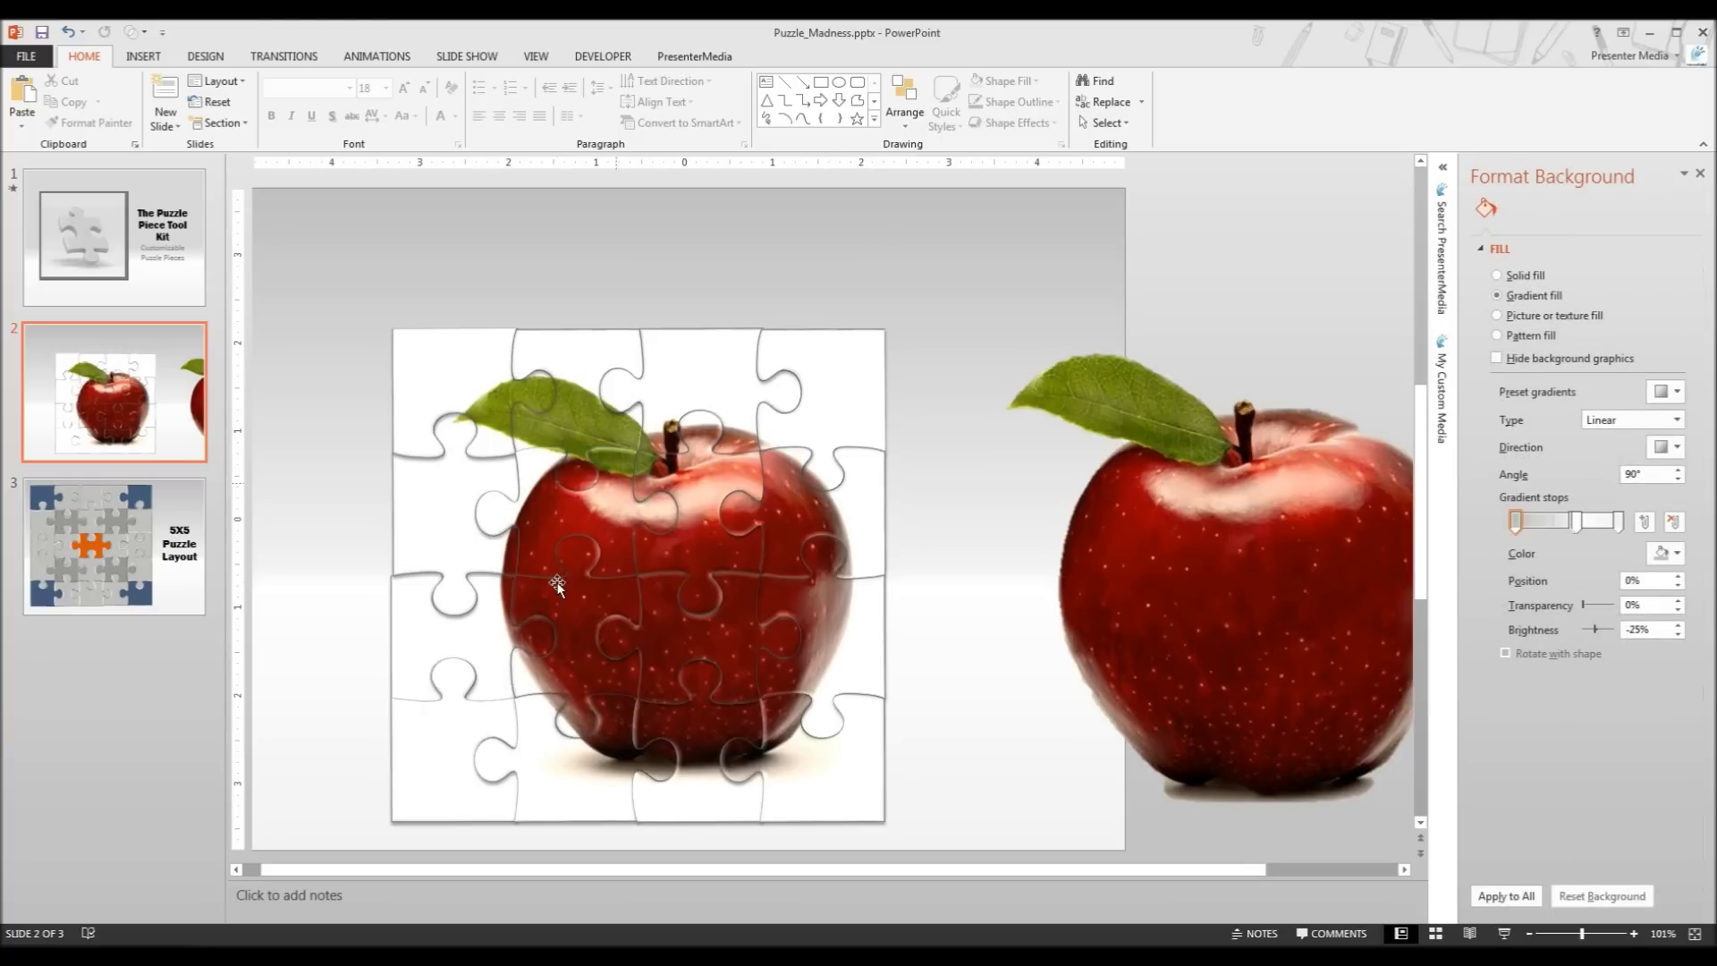
left_click(660, 638)
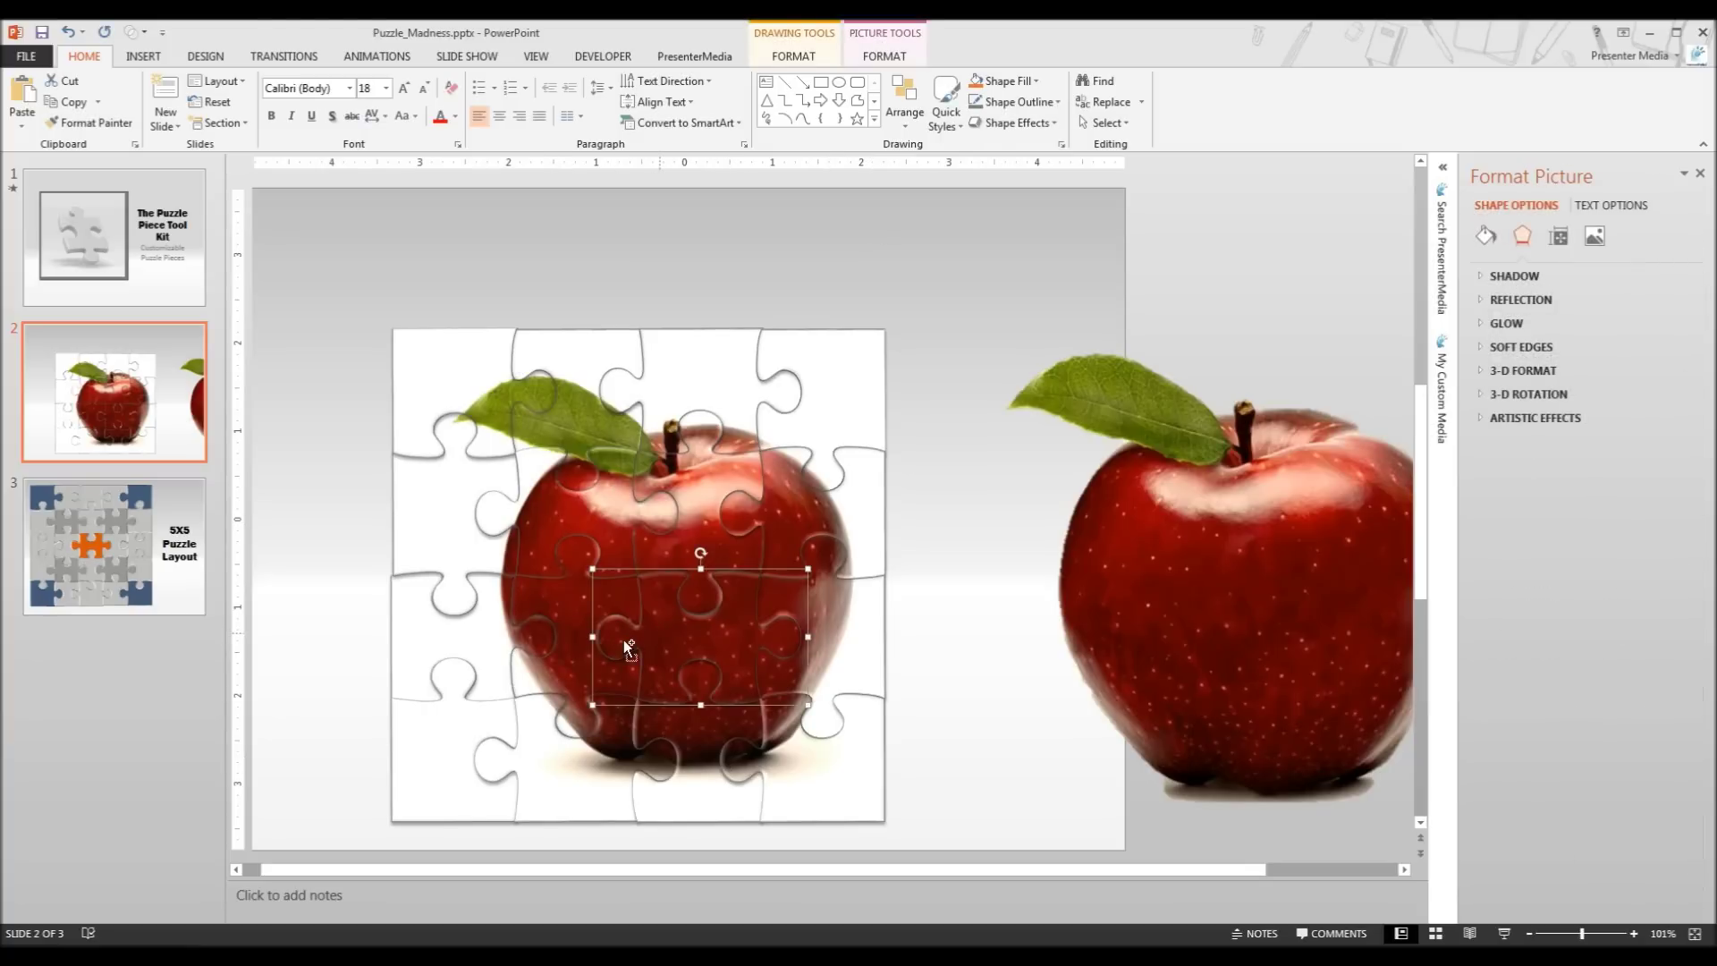
left_click_drag(624, 640, 623, 640)
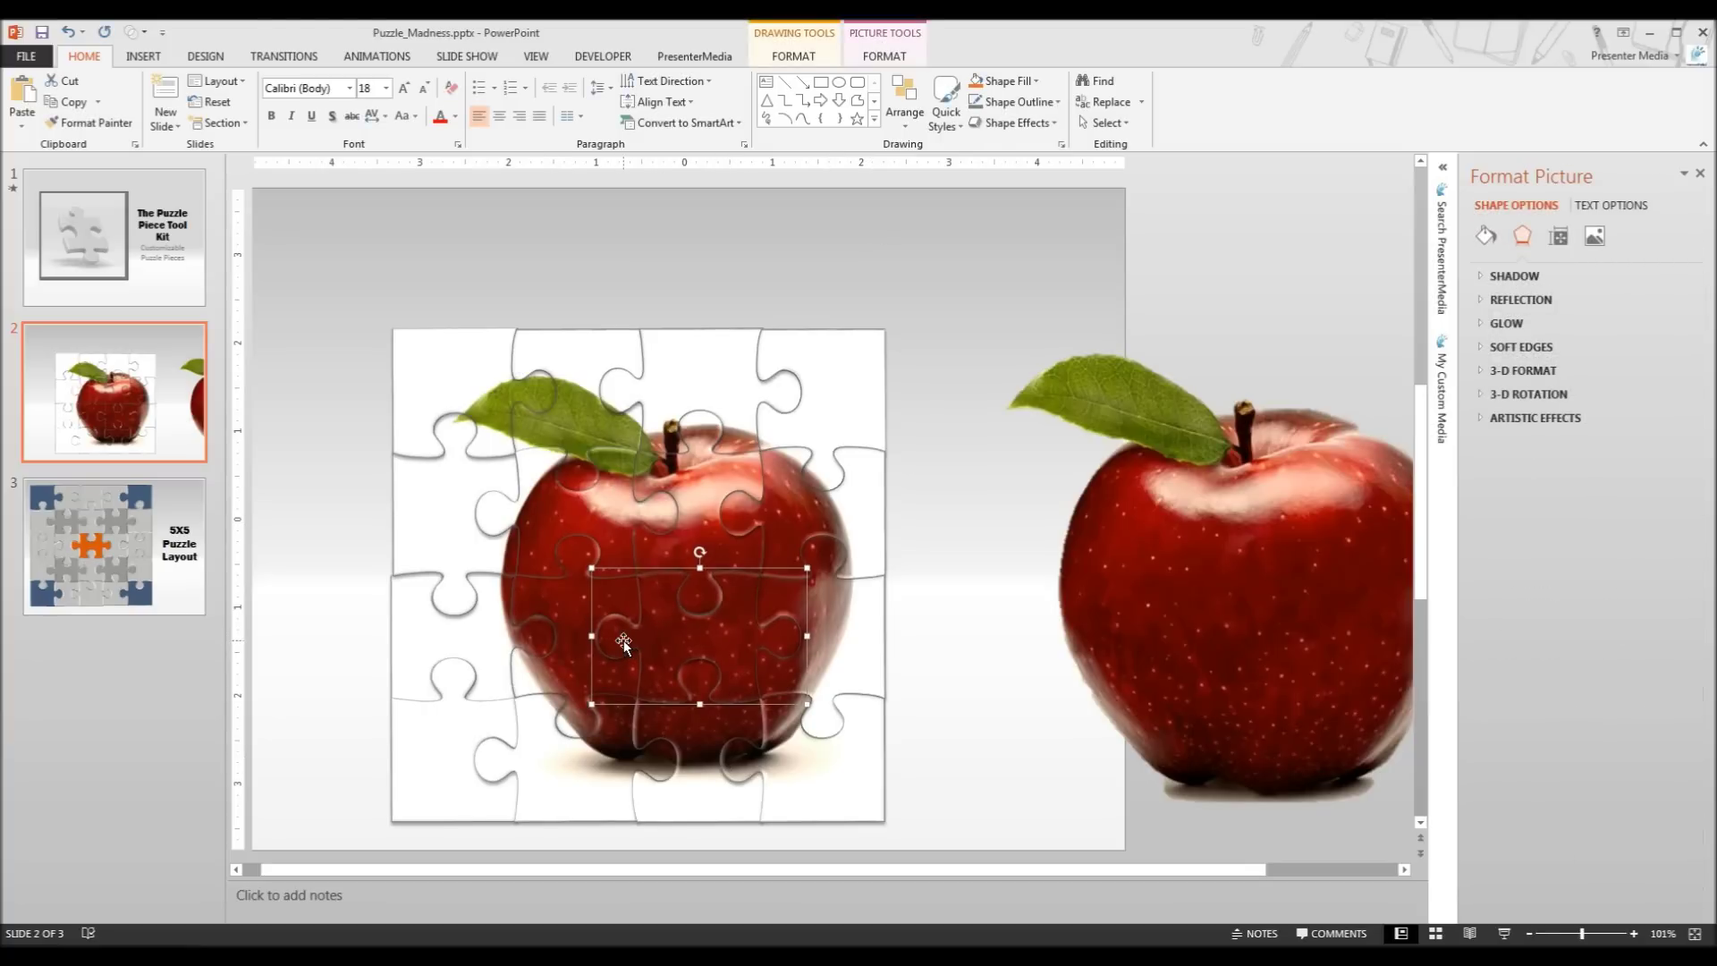
left_click(1043, 227)
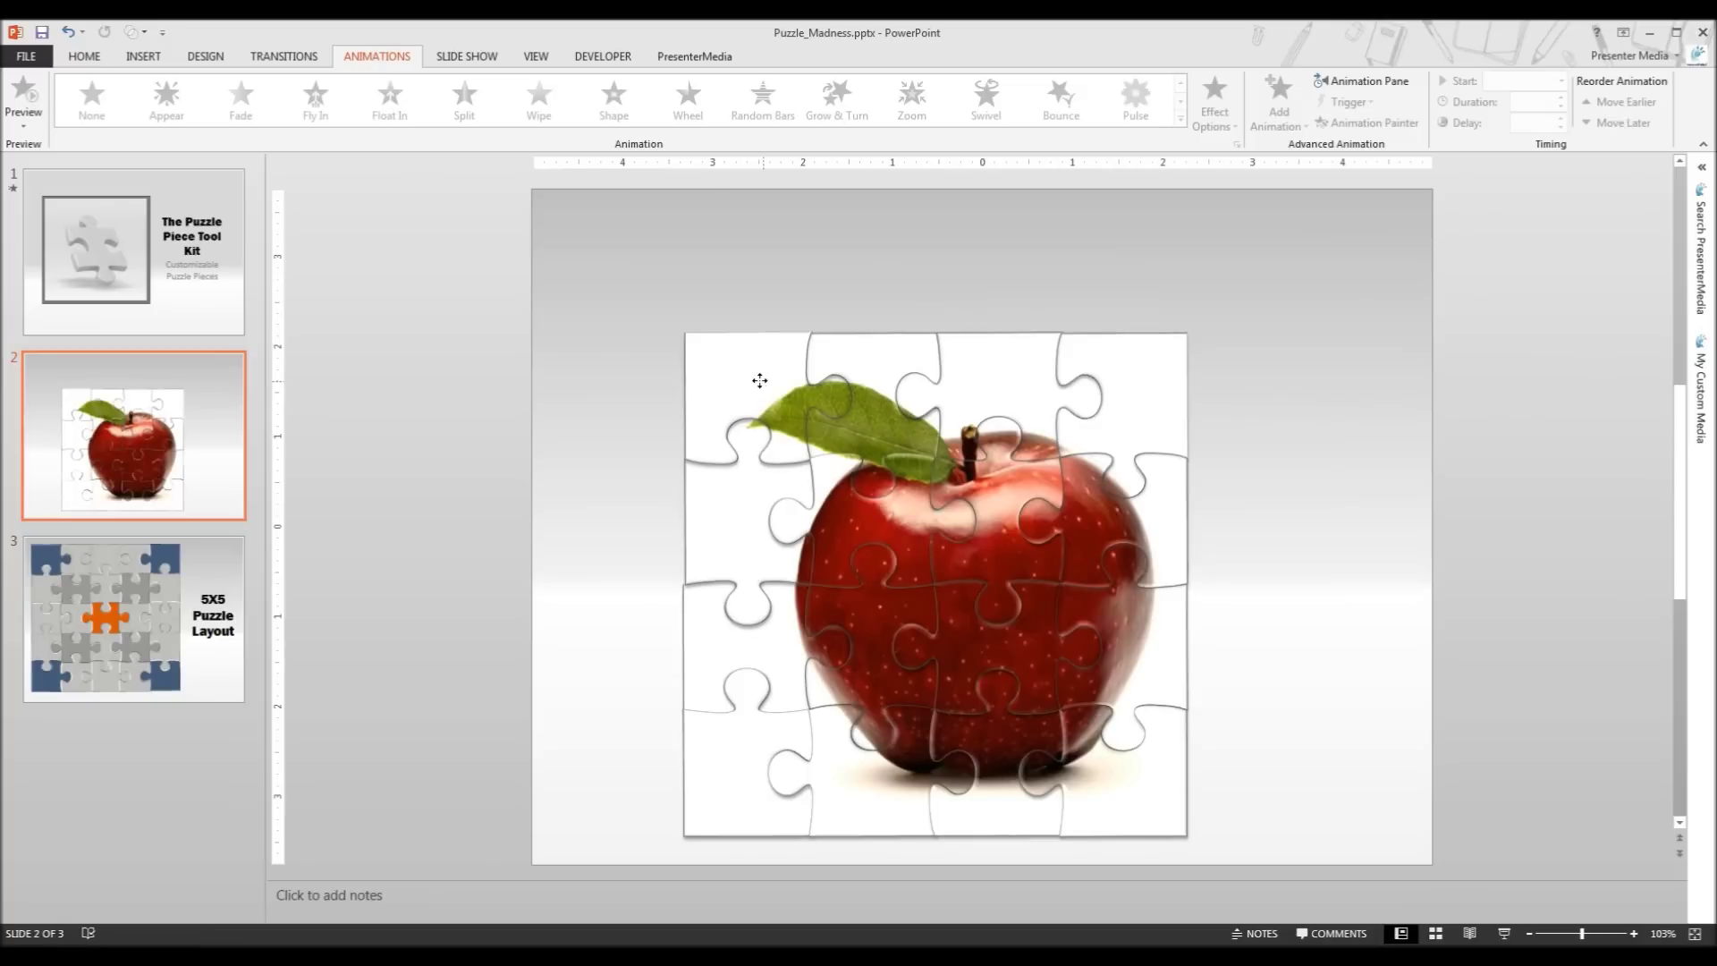
Step: Open the Animation Pane and move the whole puzzle up and to the right
left_click(857, 363)
left_click(1367, 82)
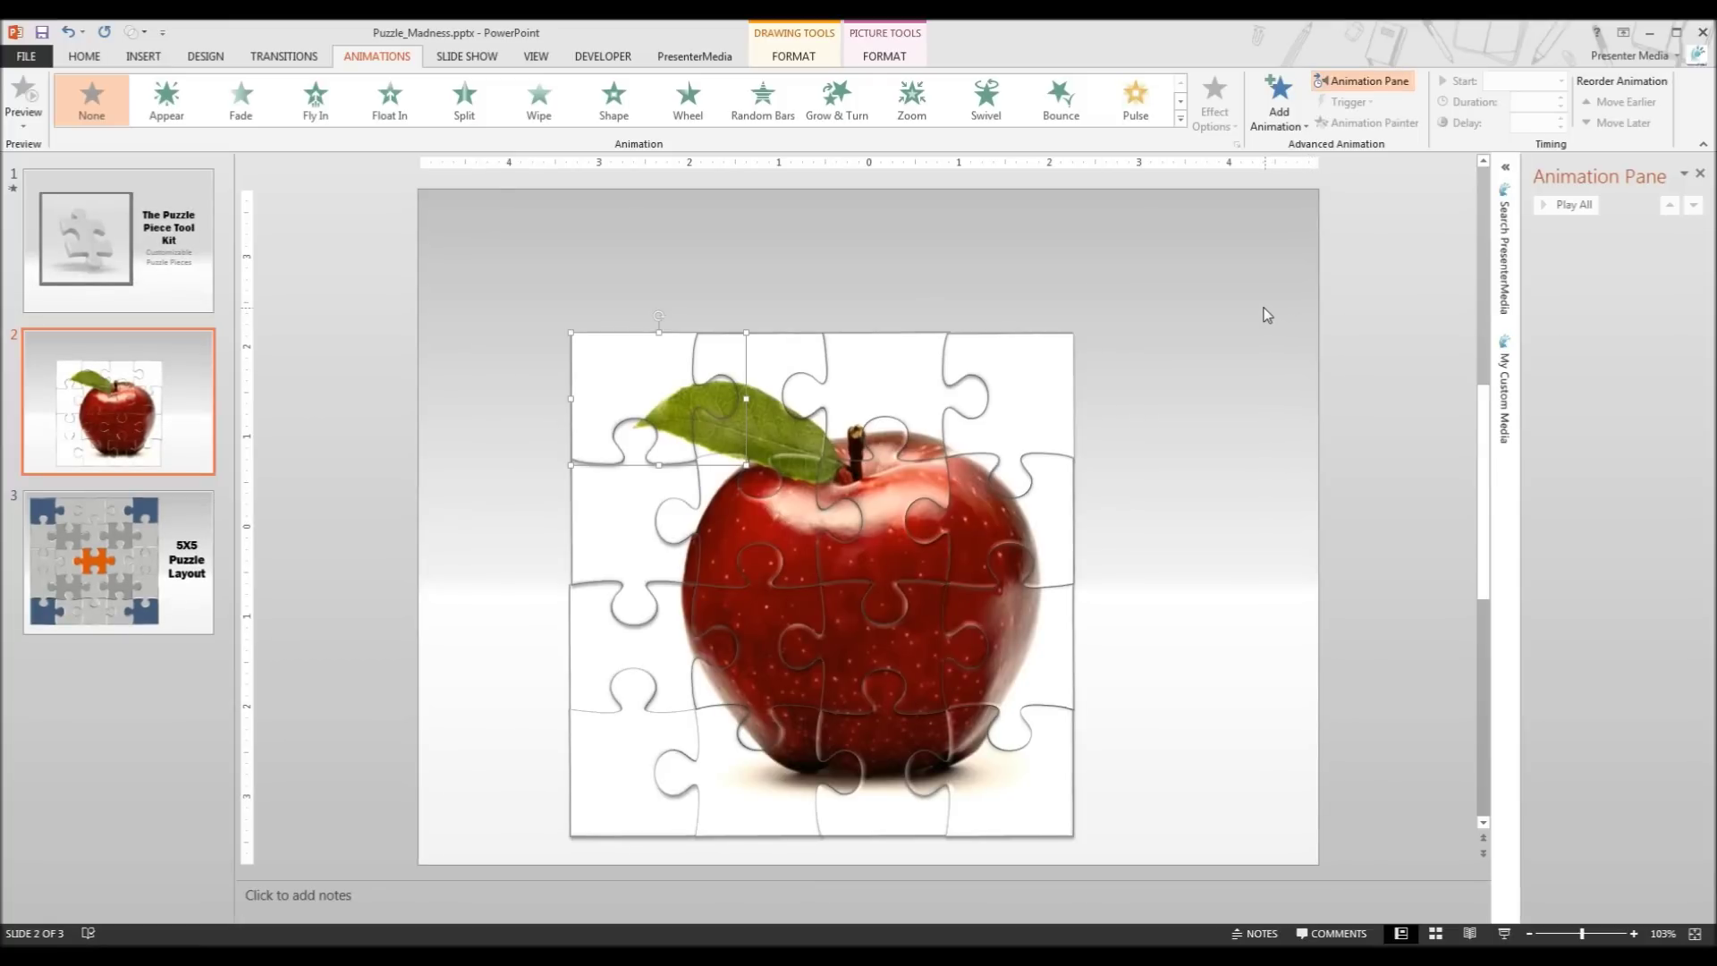
left_click(1212, 286)
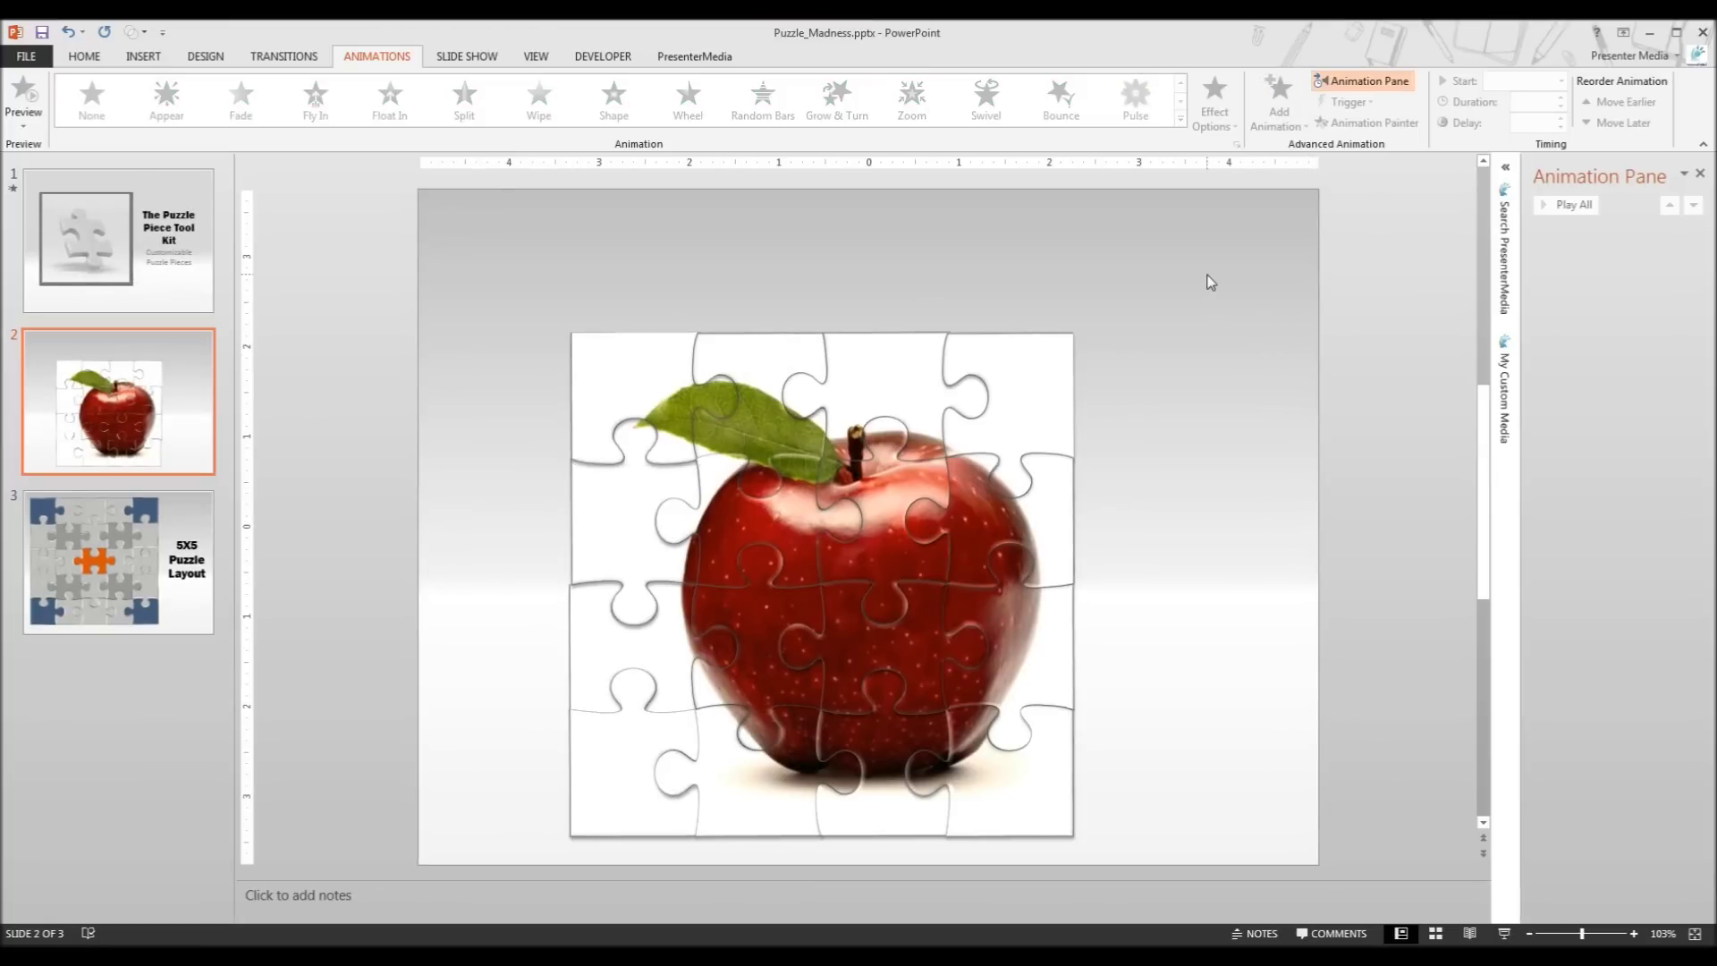
mouse_move(1247, 271)
left_mouse_down()
mouse_move(1118, 335)
mouse_move(473, 875)
mouse_move(436, 865)
left_mouse_up()
left_click_drag(686, 397, 728, 351)
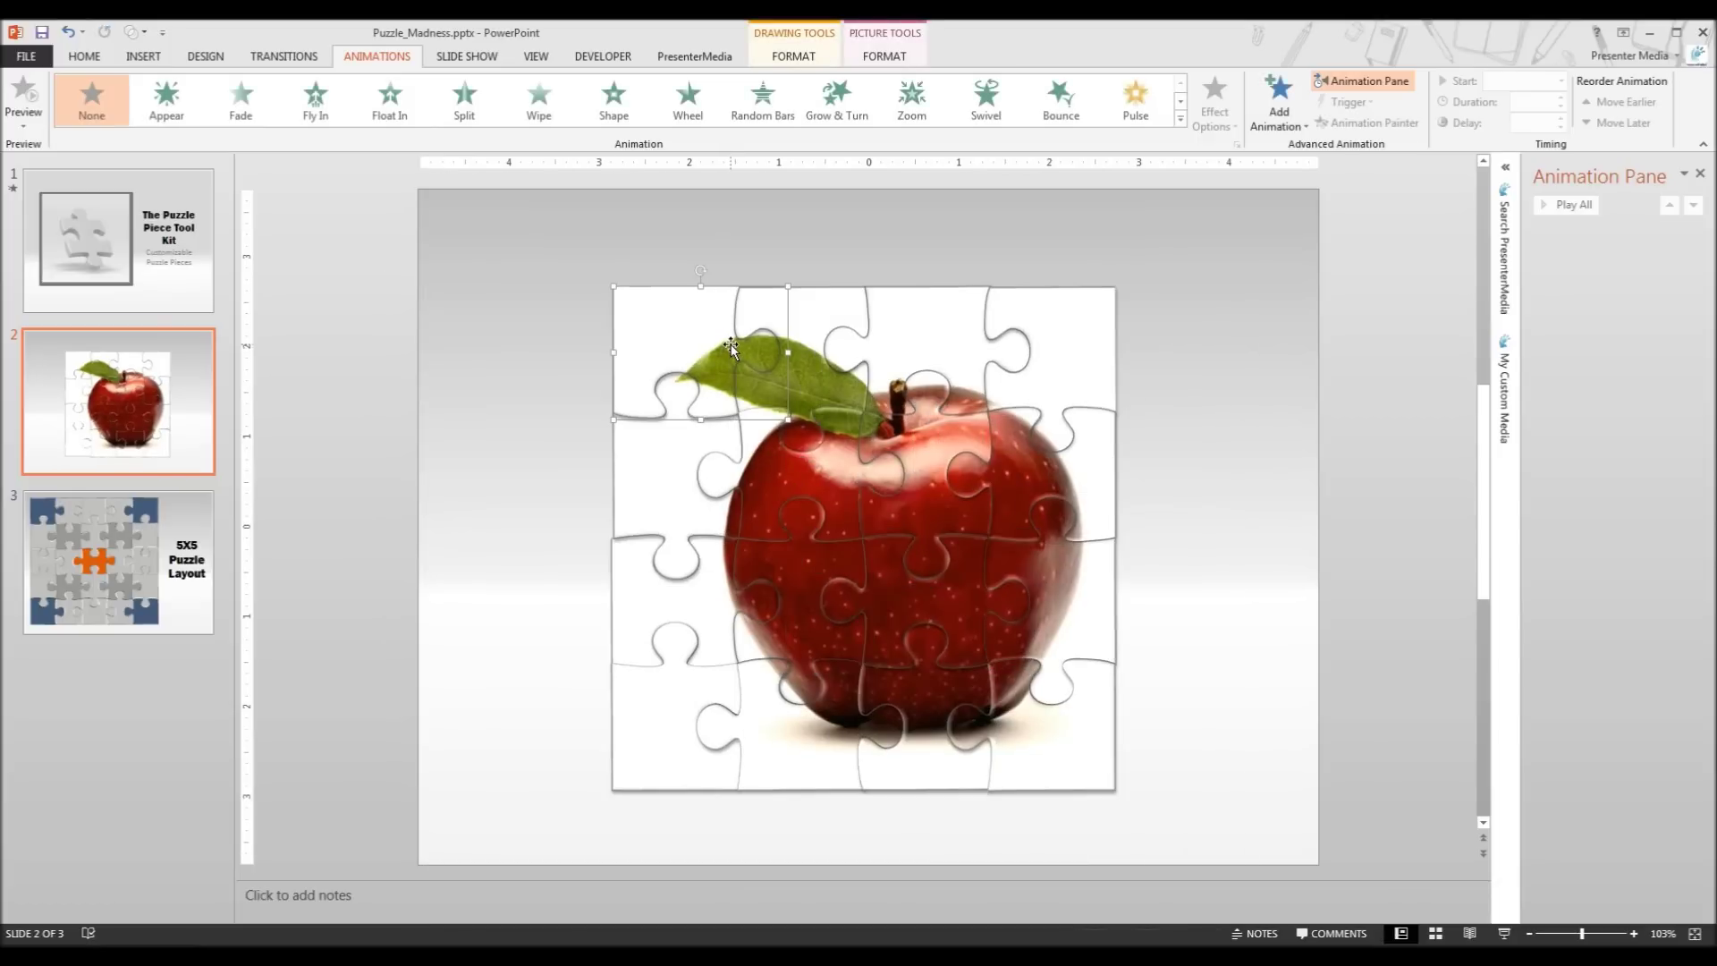
Step: Add Zoom entrance animations to top-row pieces Freeform 13 and Freeform 9, then preview
left_click(905, 102)
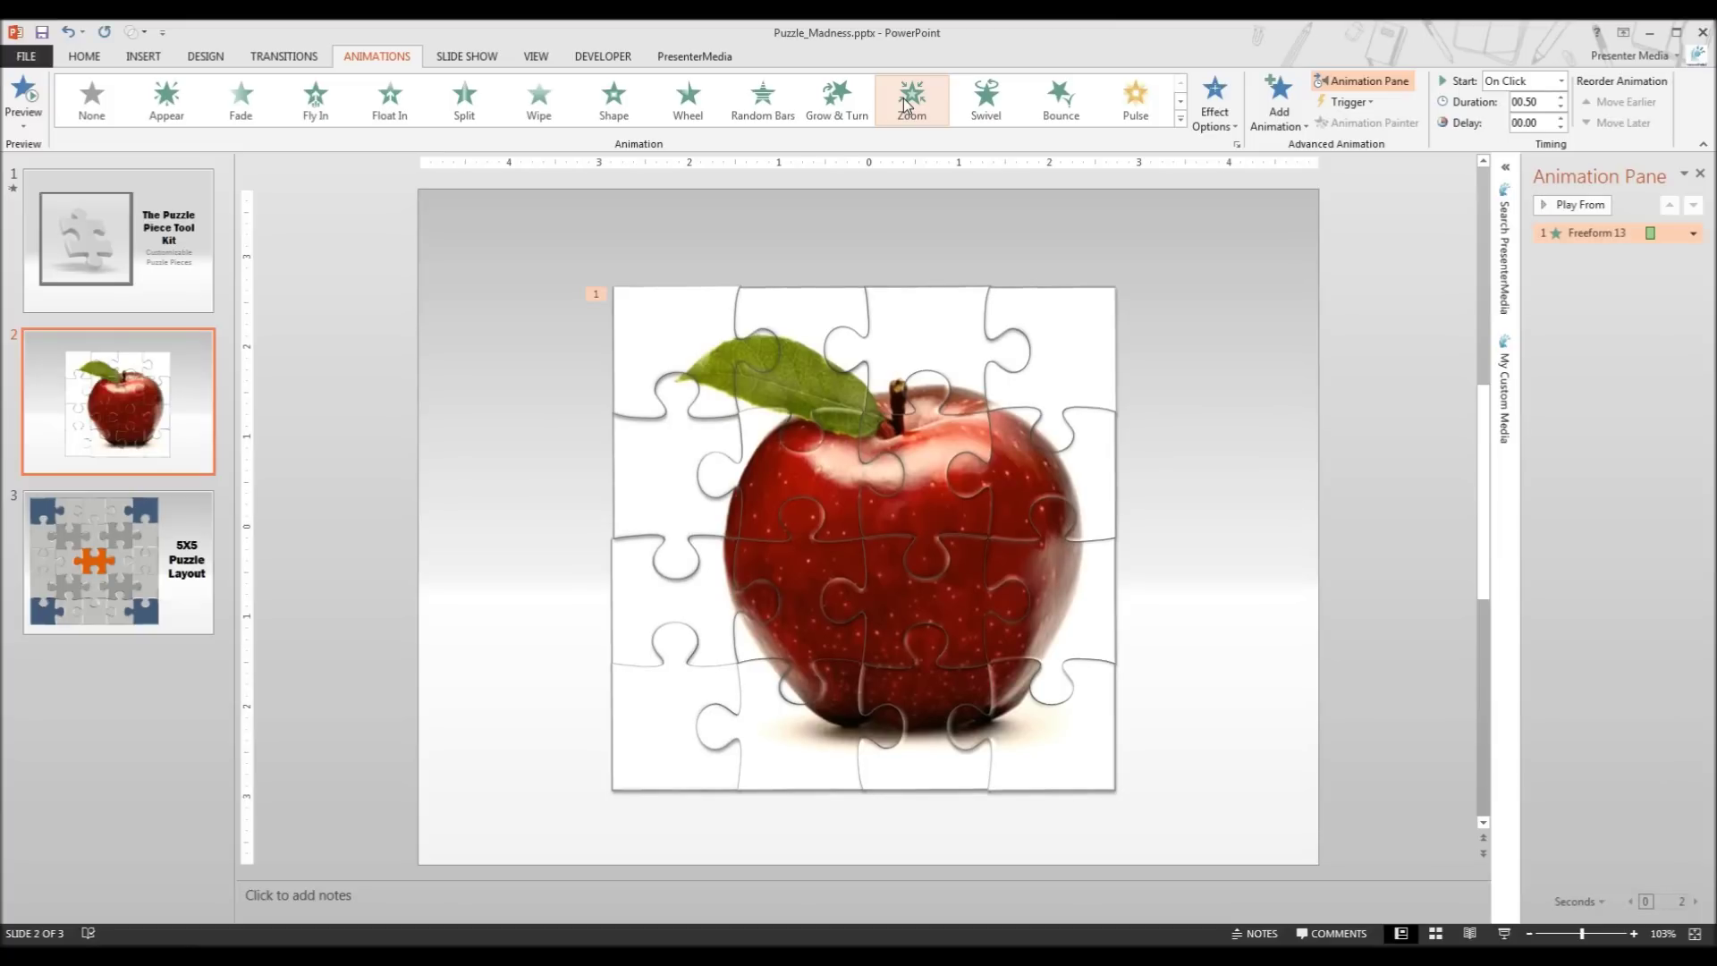
left_click(795, 333)
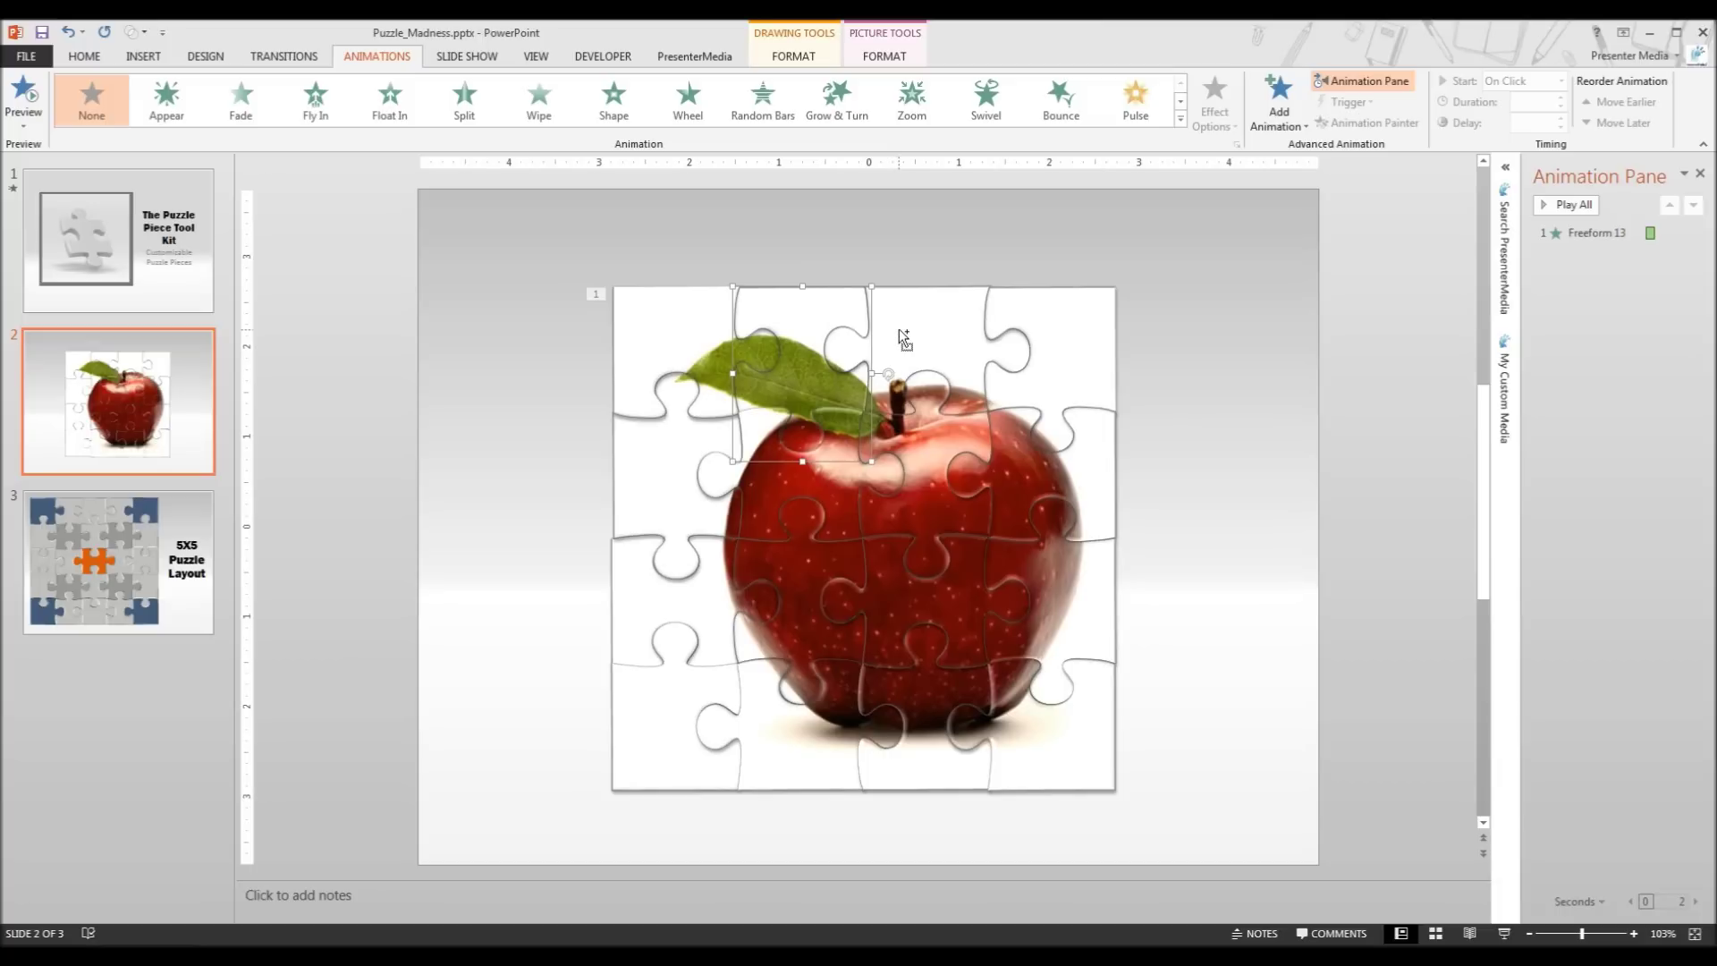
left_click(997, 345, "ctrl")
left_click(889, 191)
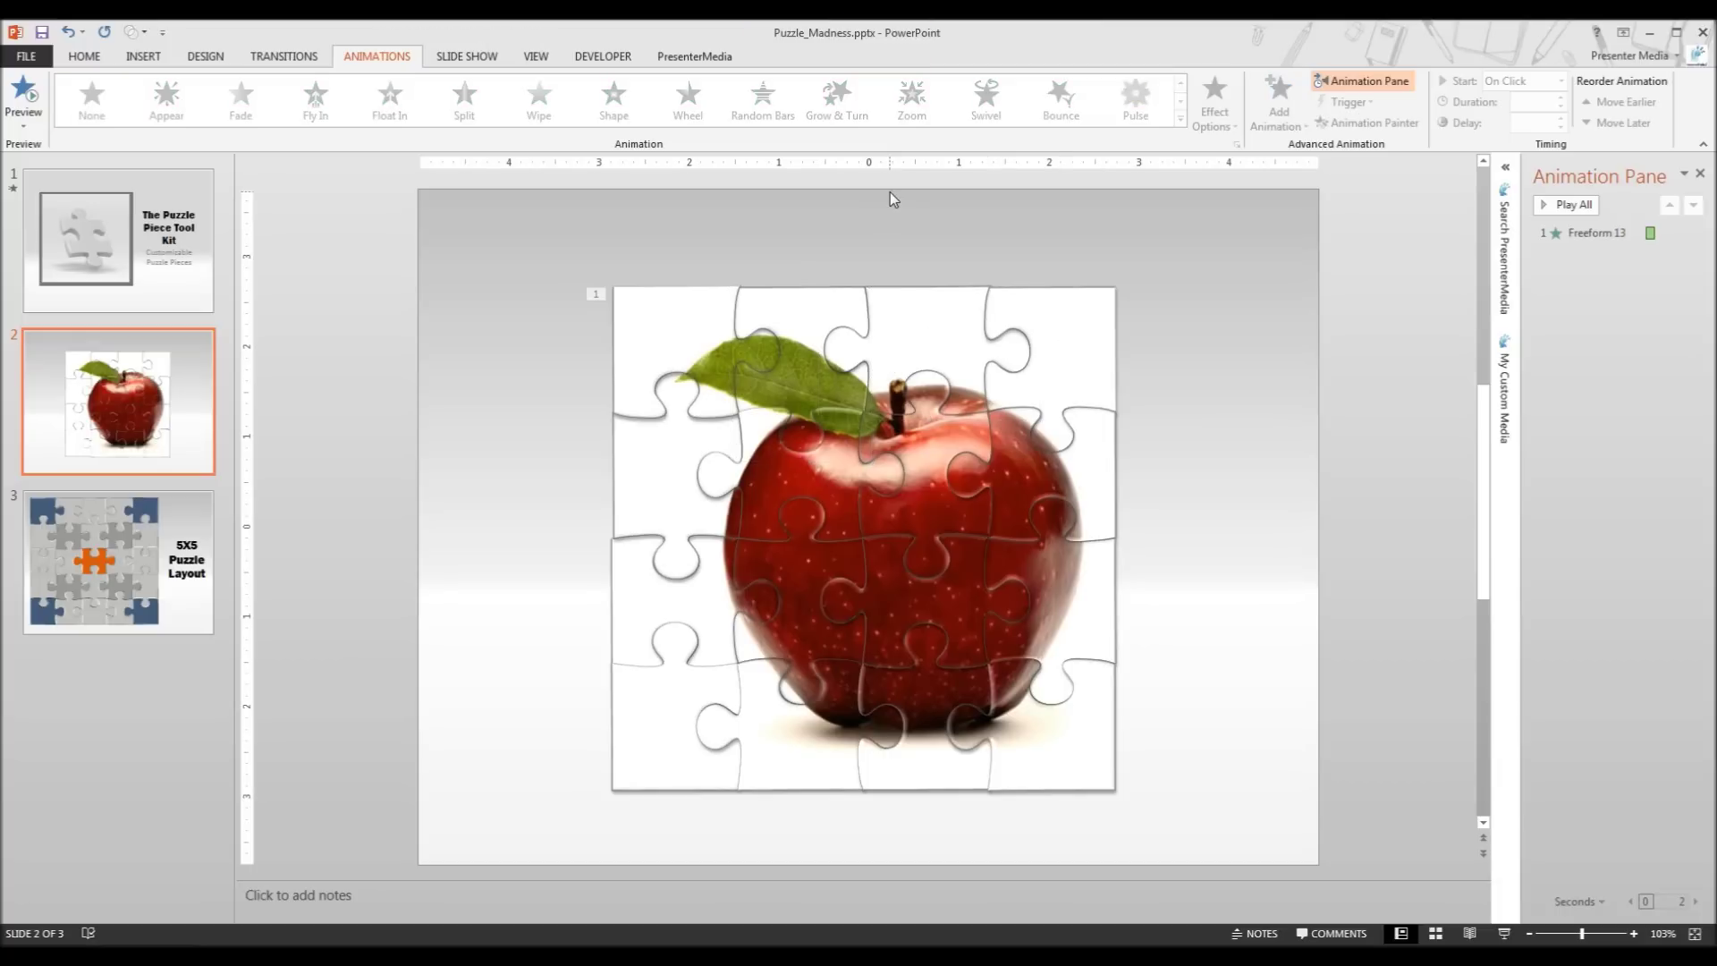
left_click(826, 315)
left_click(911, 100)
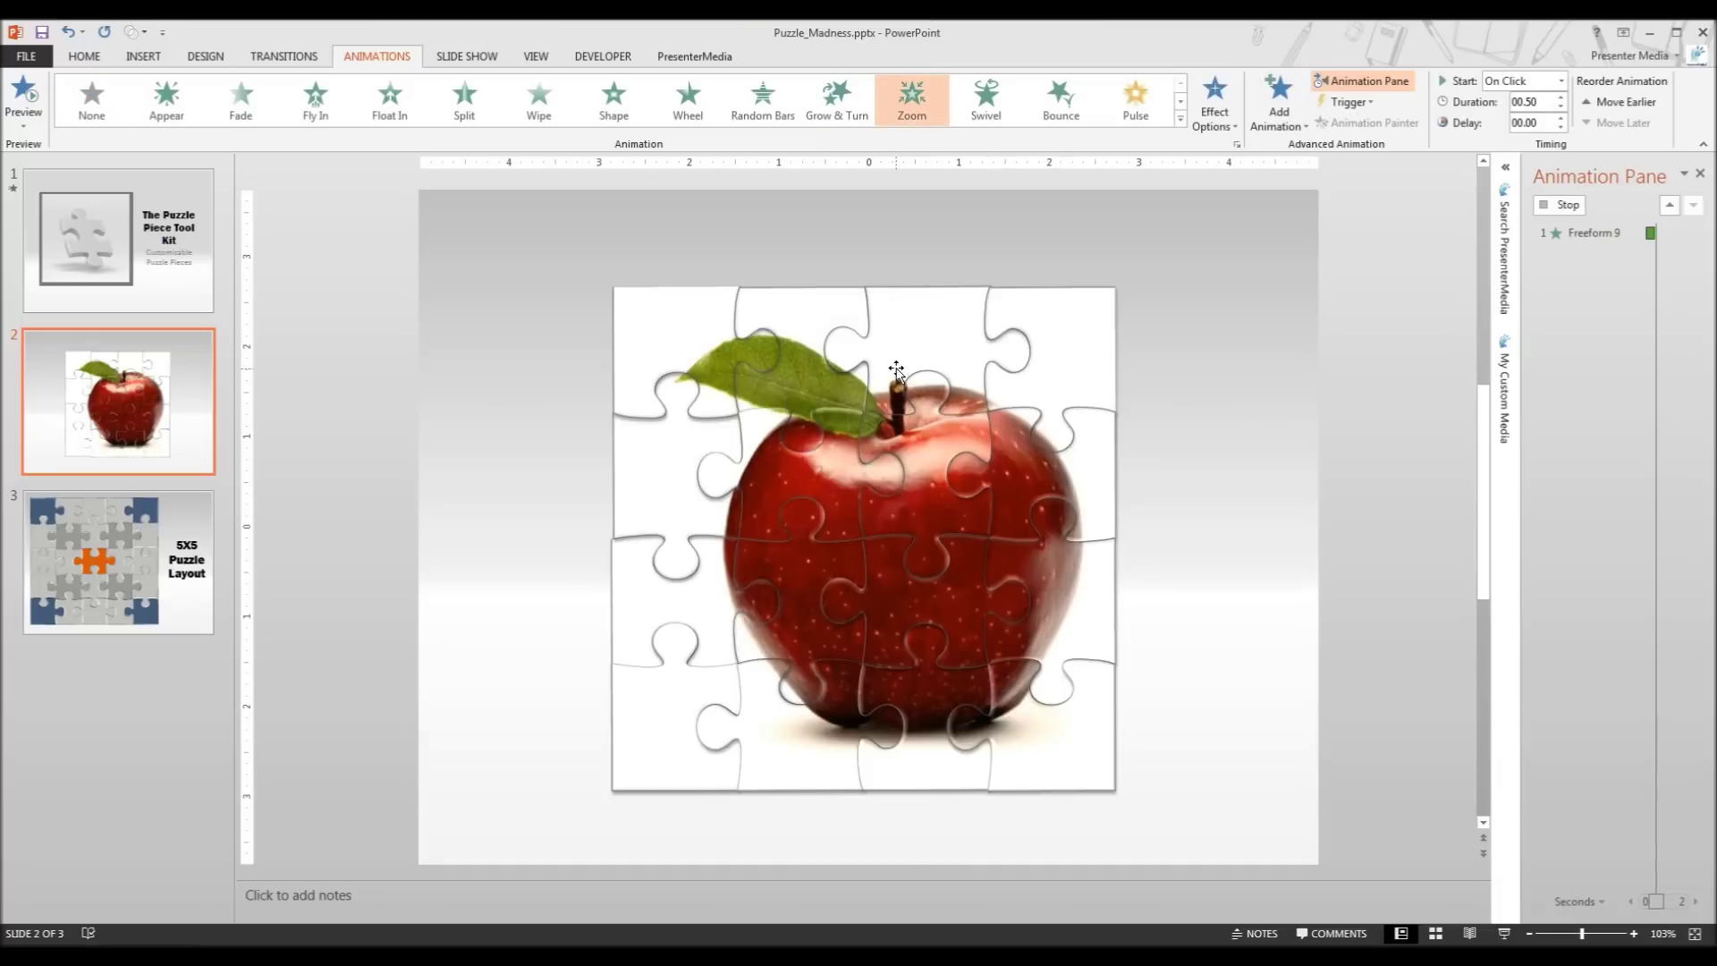
left_click(1567, 281)
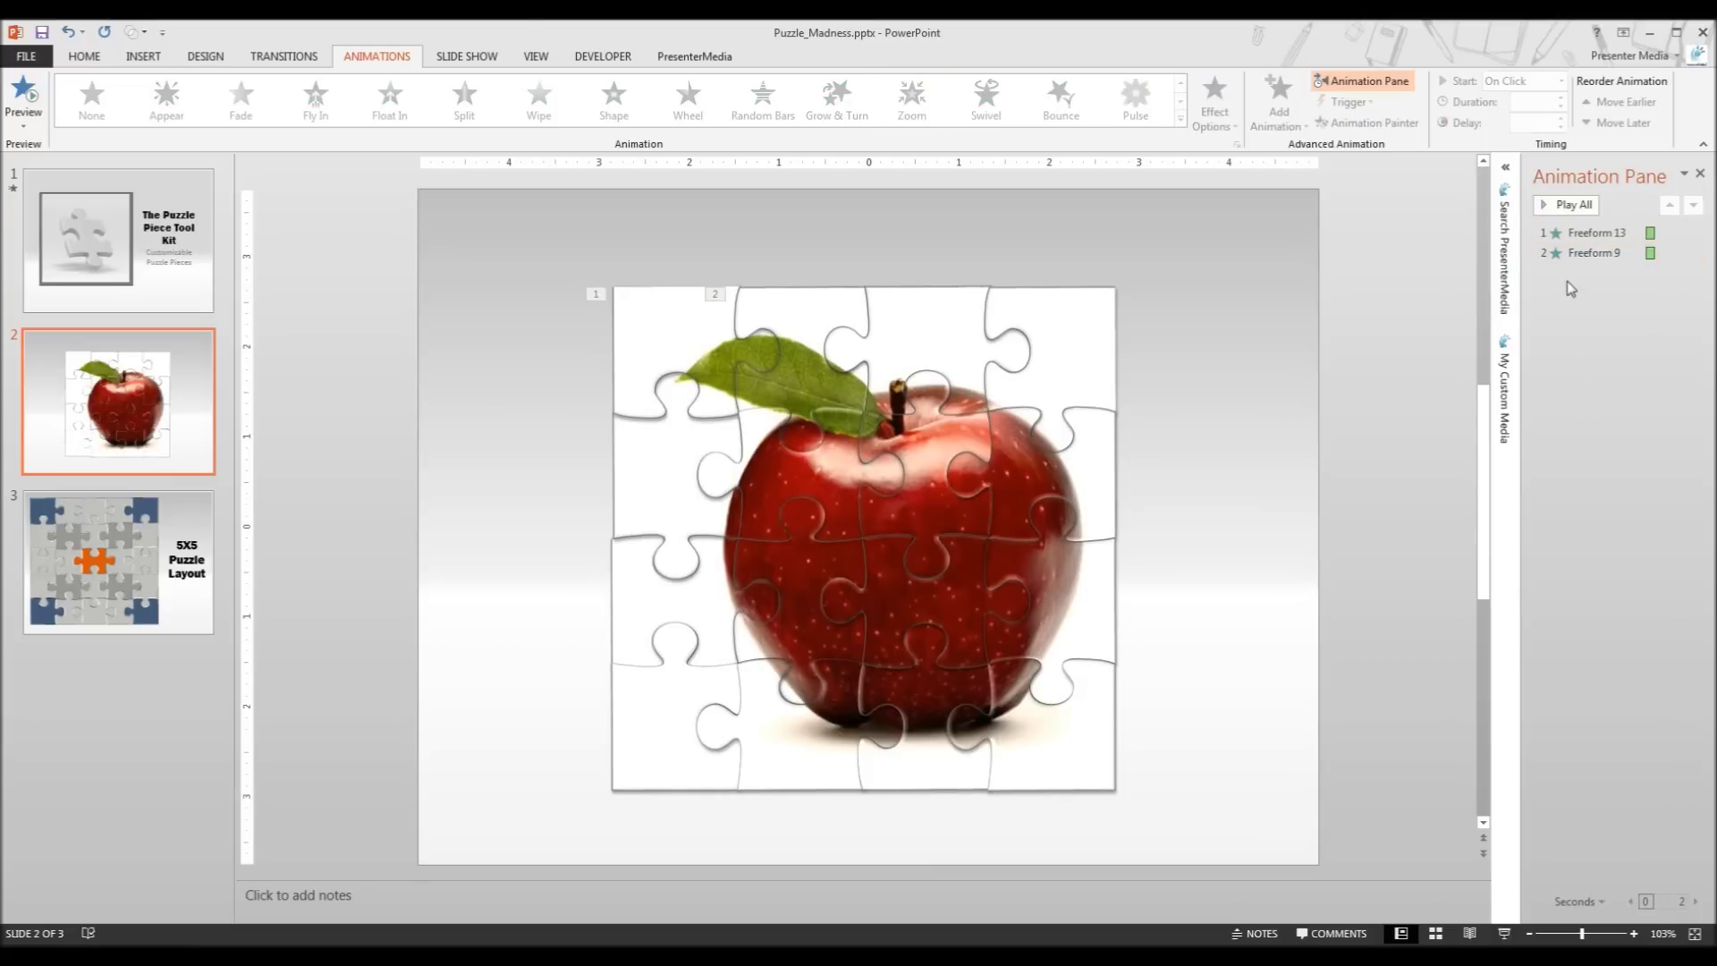
left_click(1572, 205)
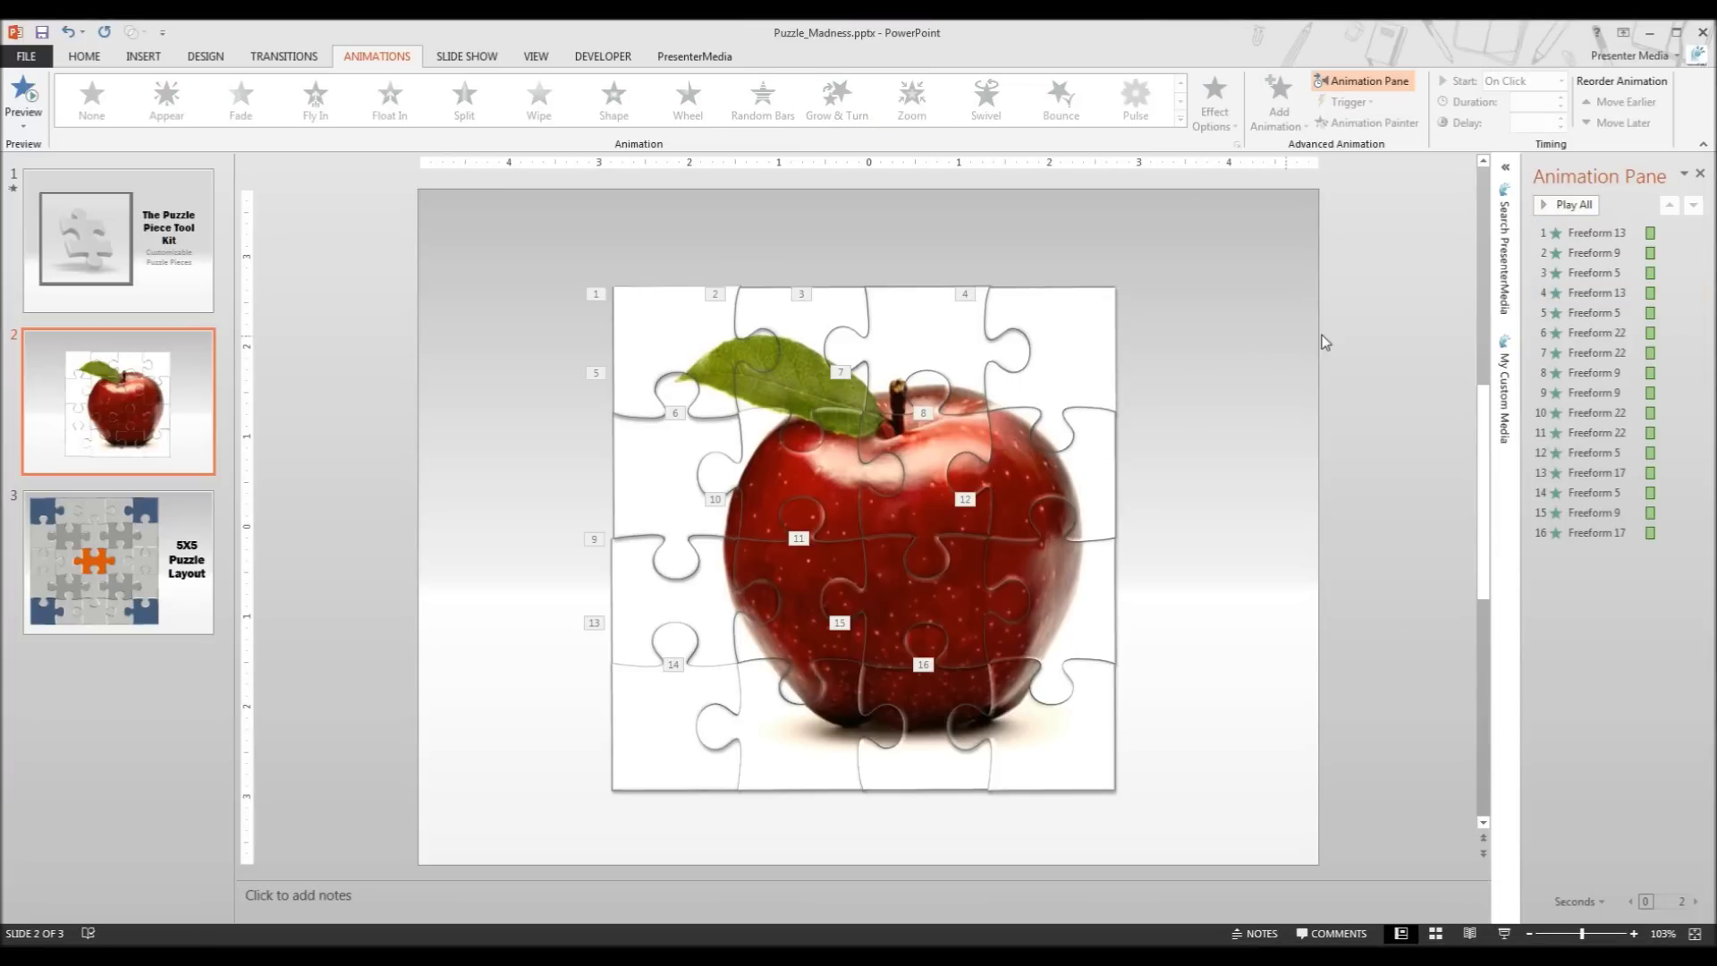
Step: Set all sixteen Zoom animations in the Animation Pane to start After Previous
left_click(1598, 235)
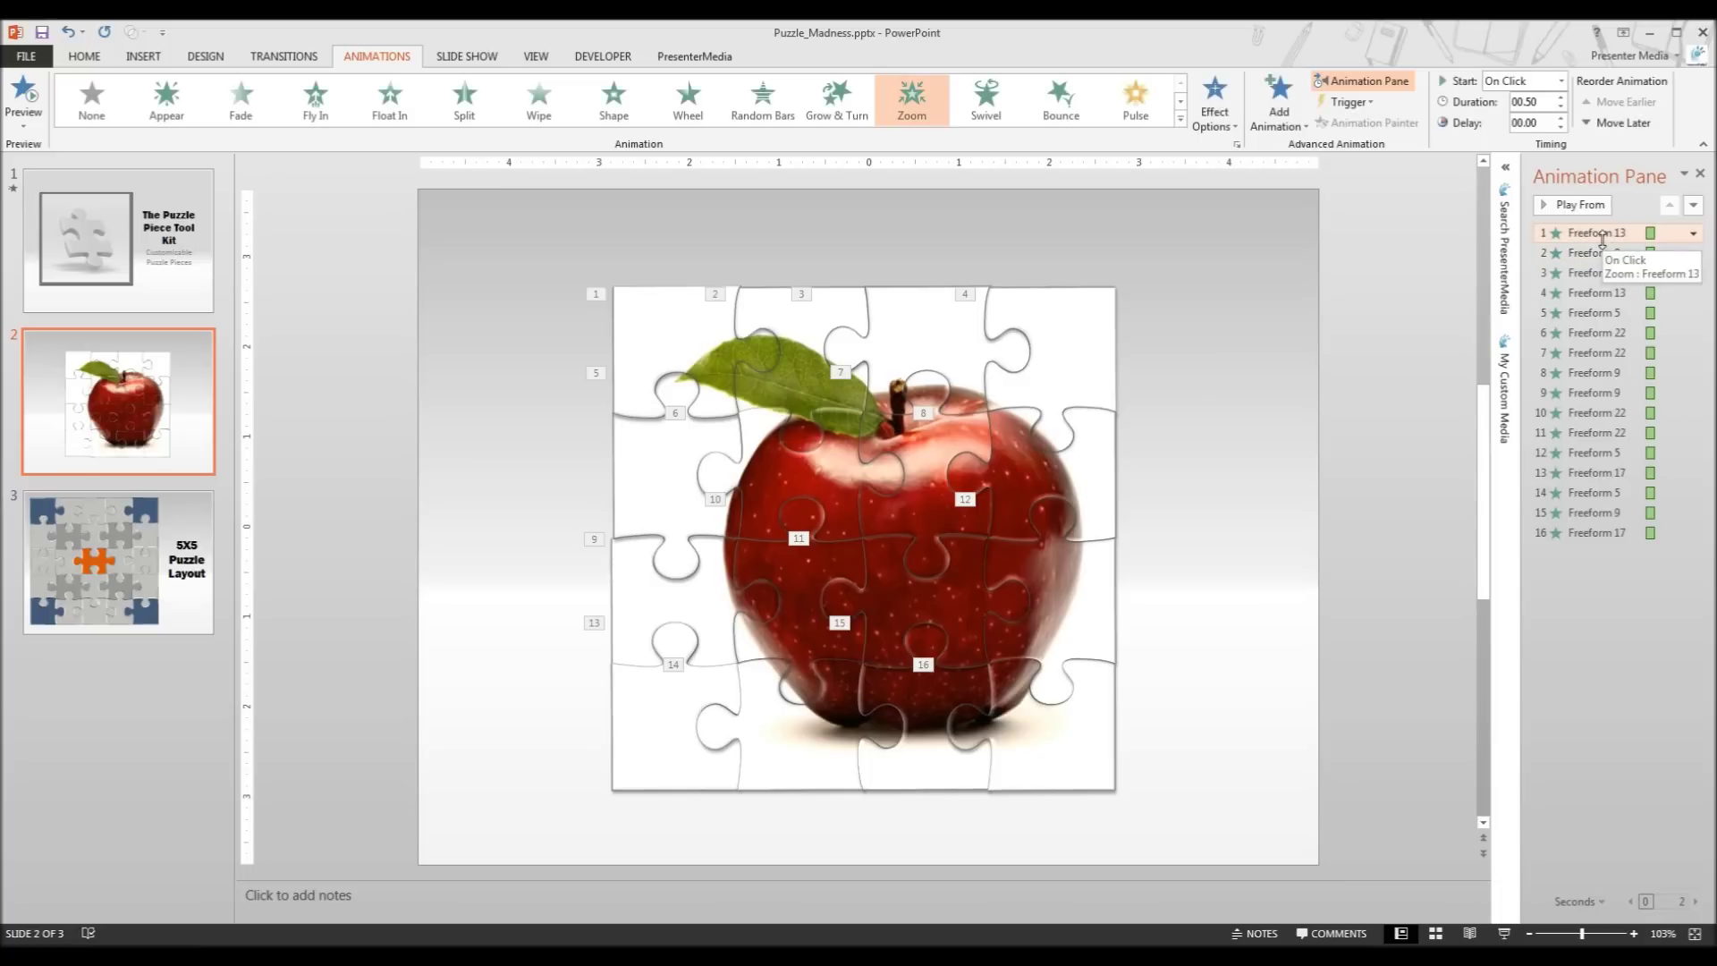
left_click(1596, 533, "shift")
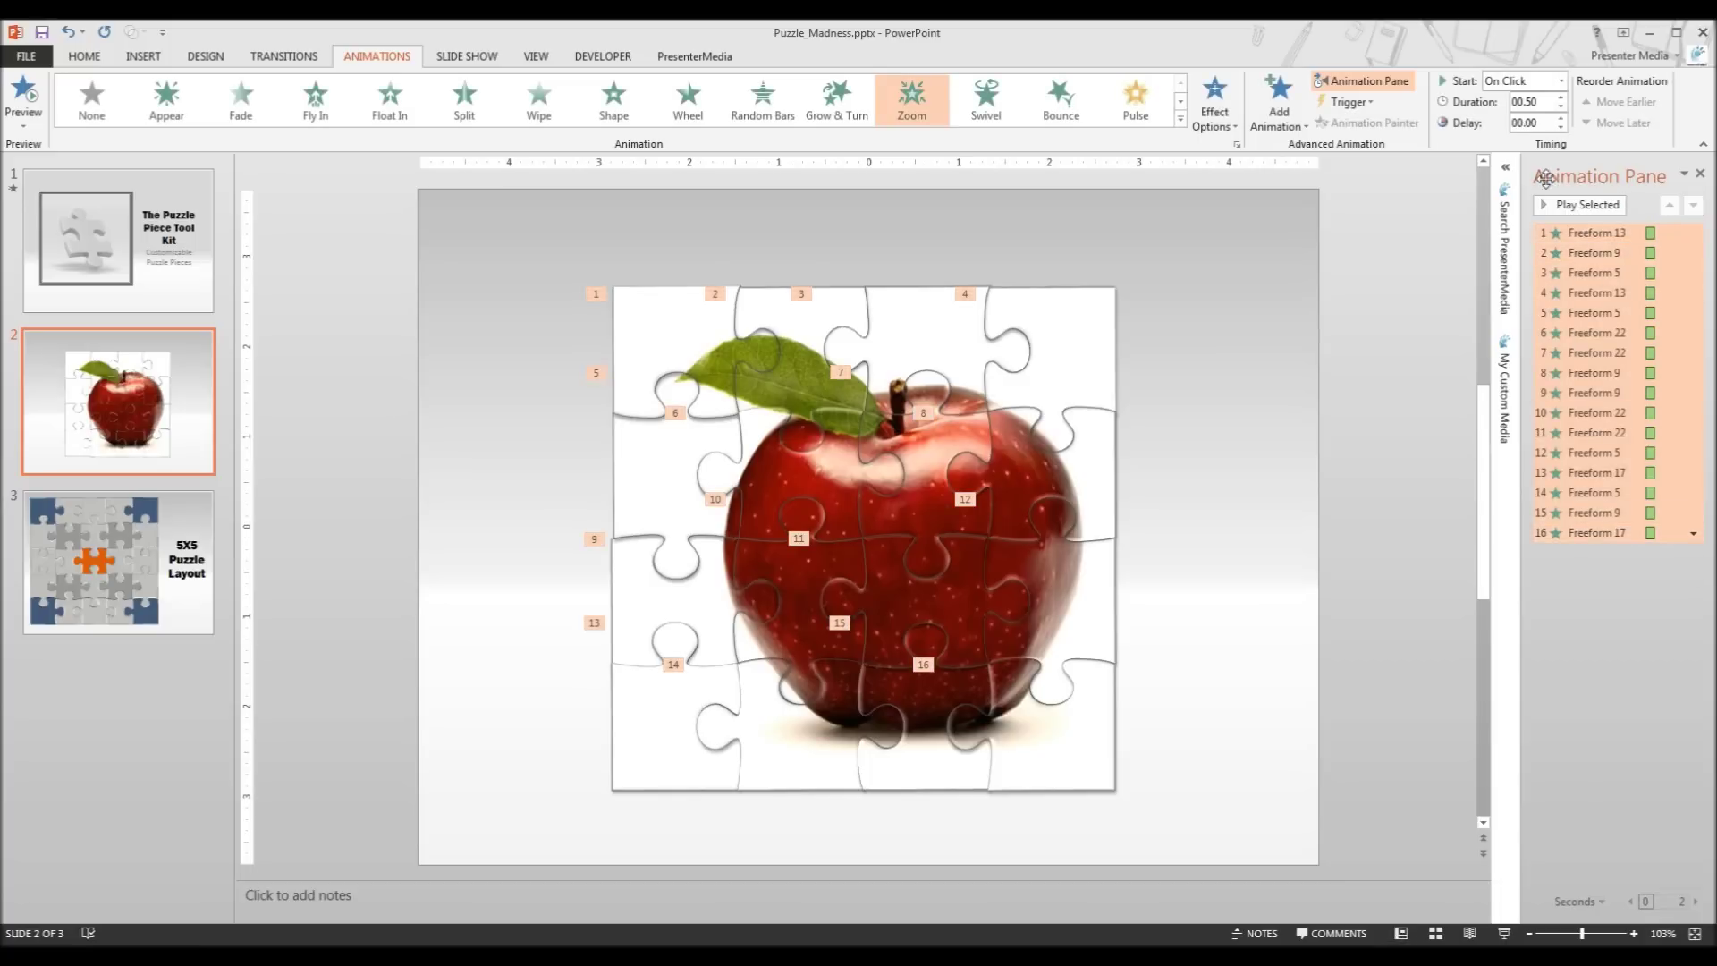
left_click(1562, 82)
left_click(1538, 138)
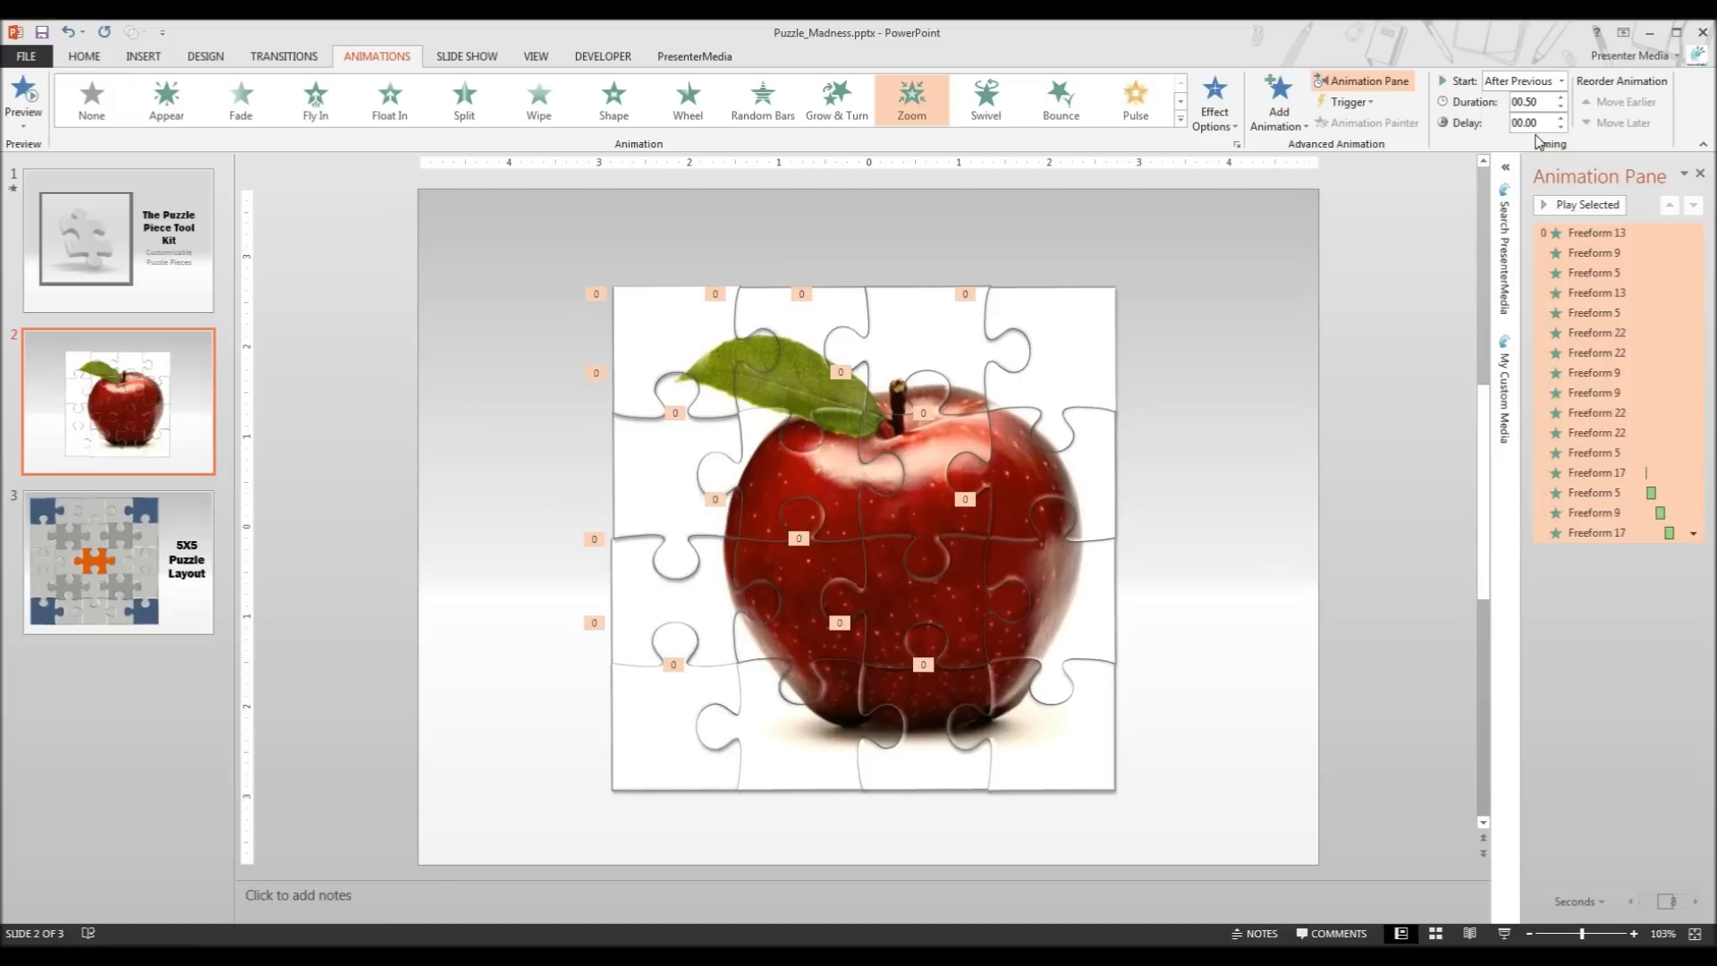
left_click(1463, 250)
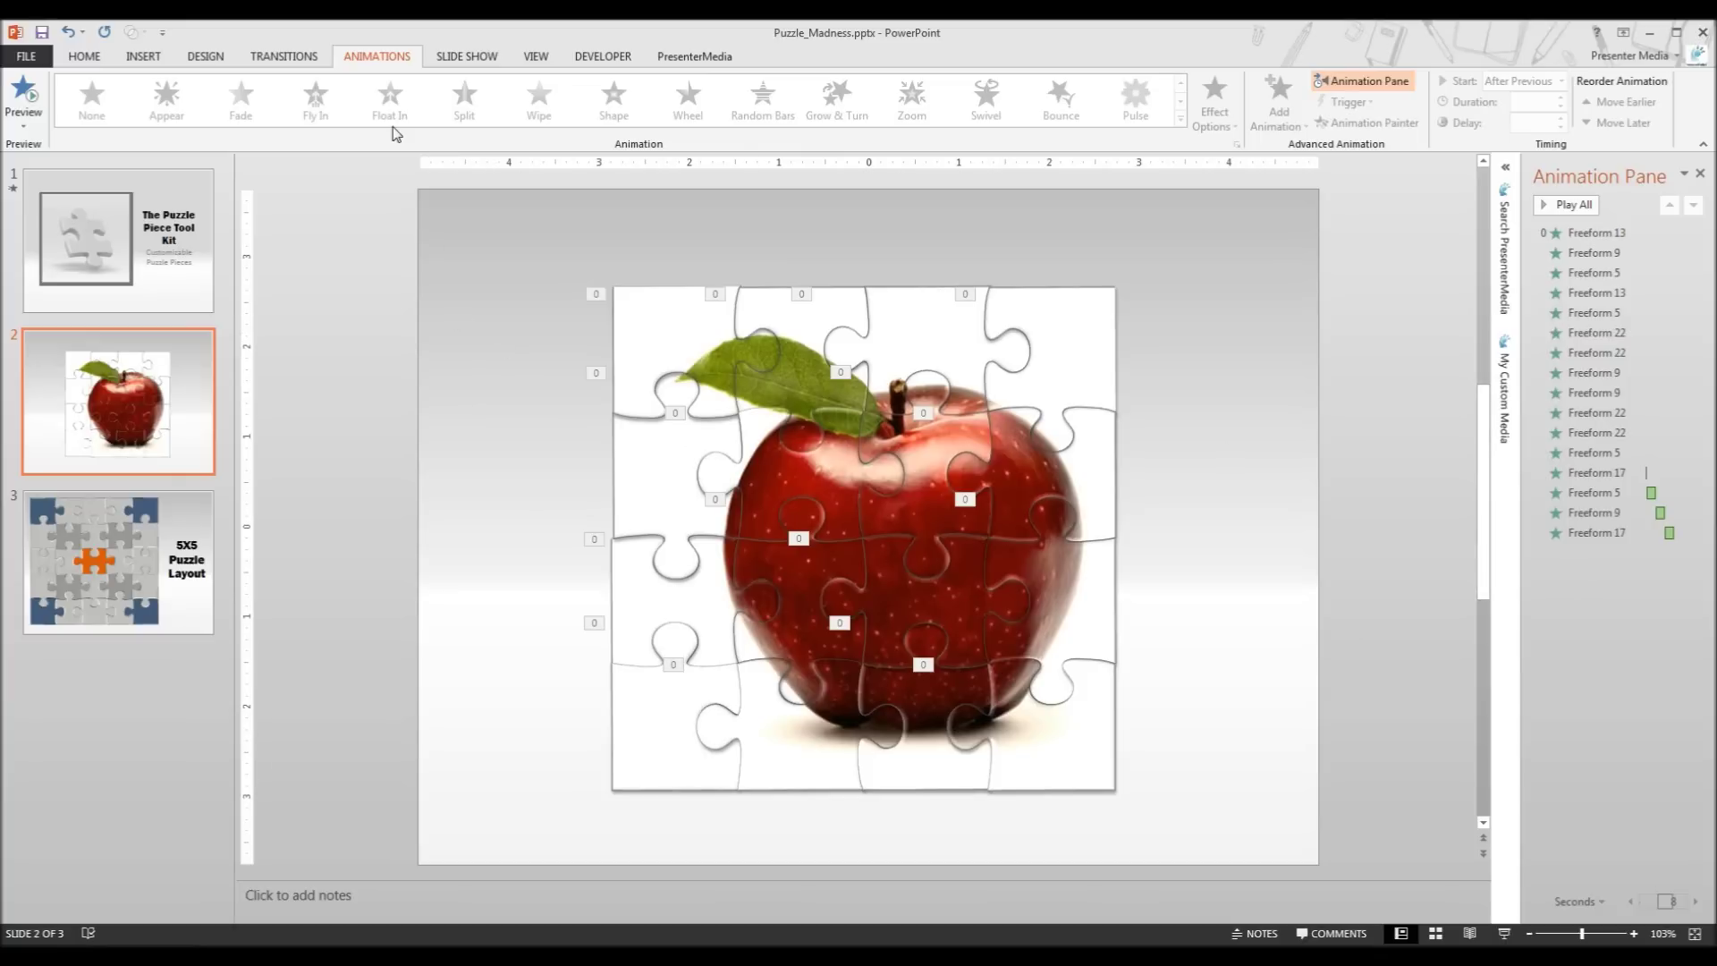
left_click(466, 56)
Step: Set the show to browse in a window, preview the zooming puzzle, then return to editing
left_click(301, 106)
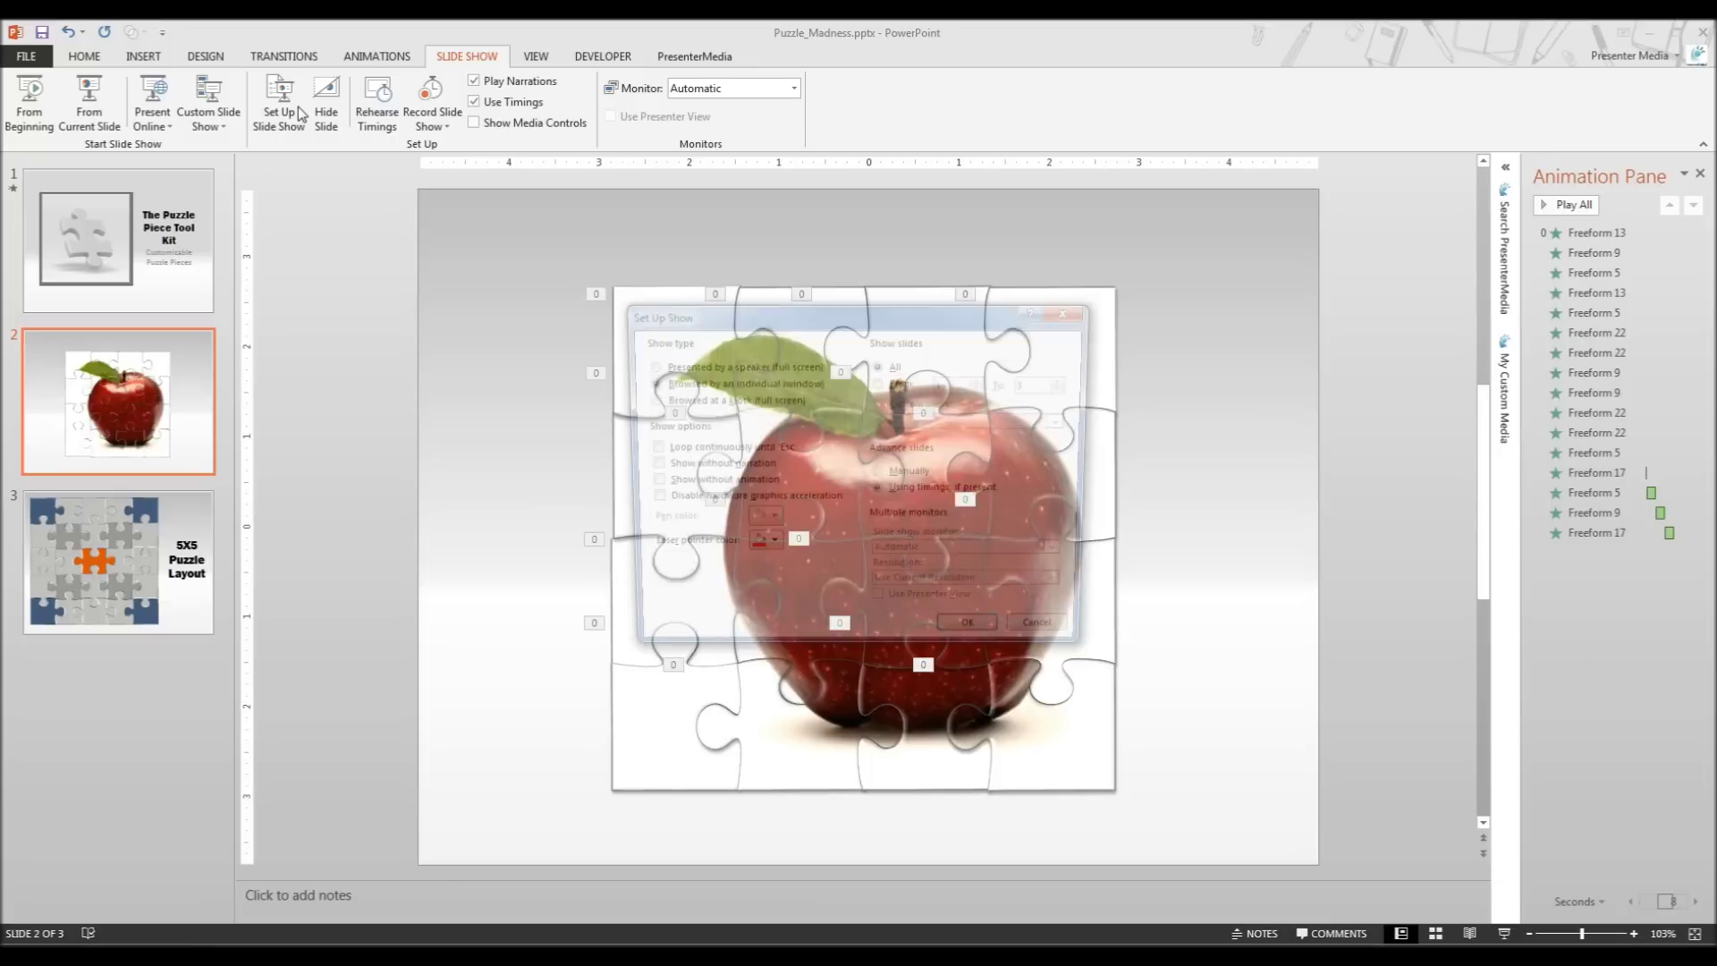
left_click(976, 639)
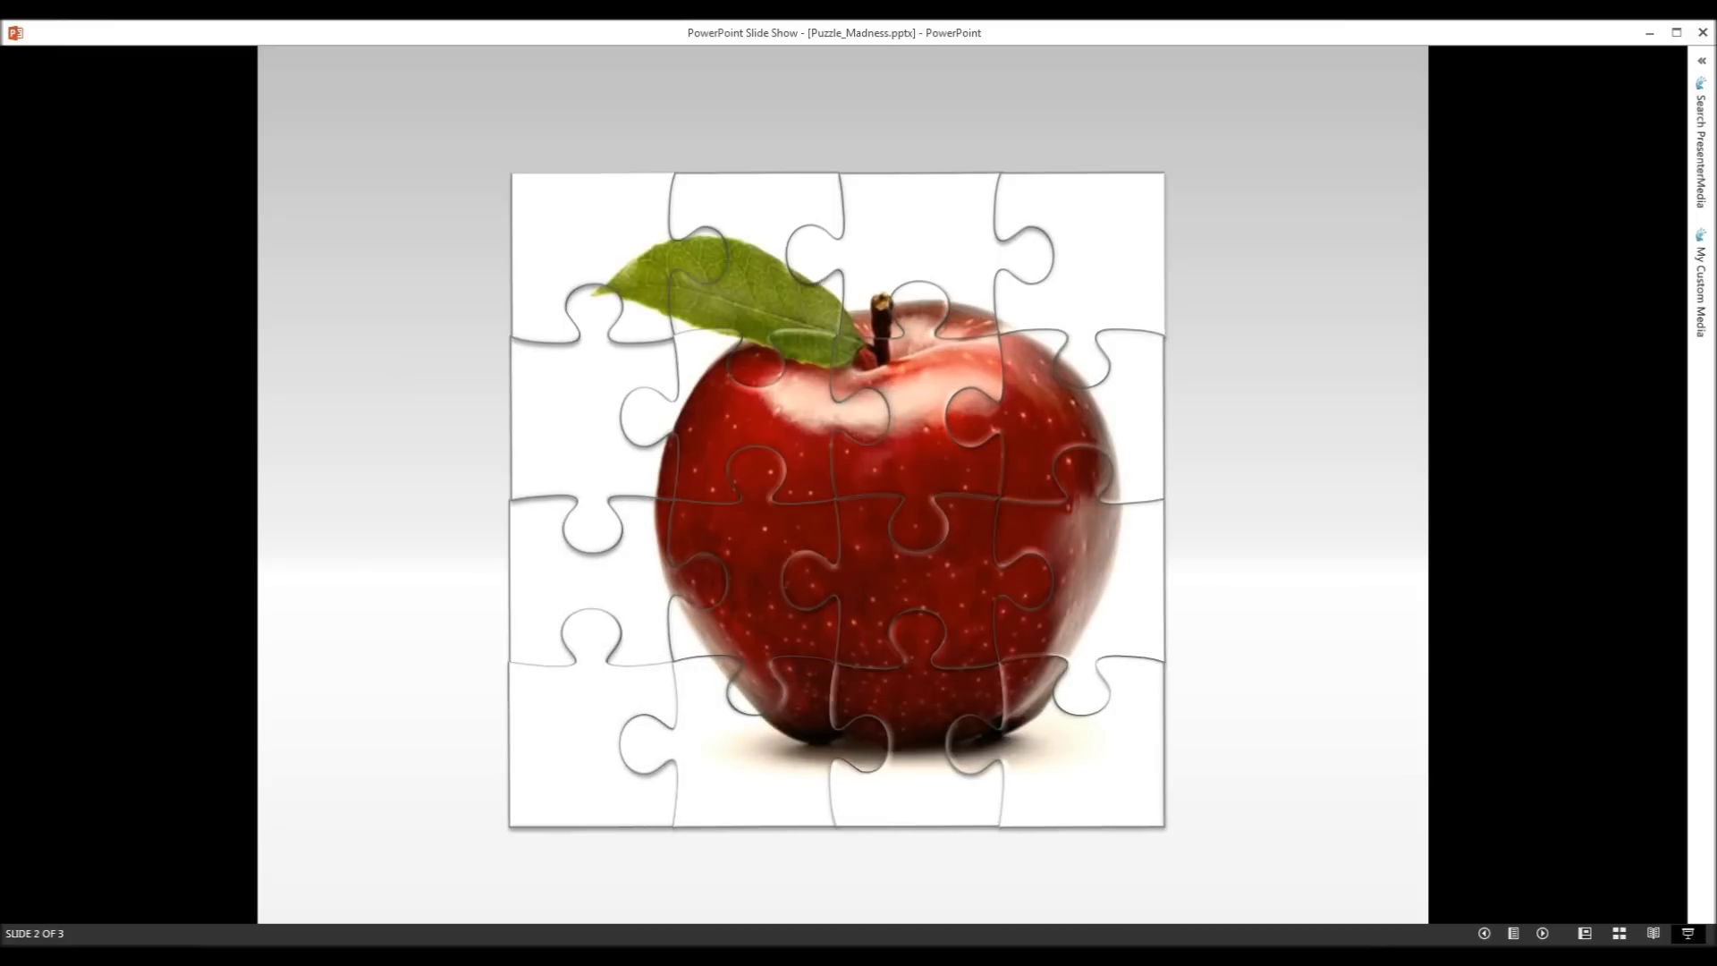
key("Escape")
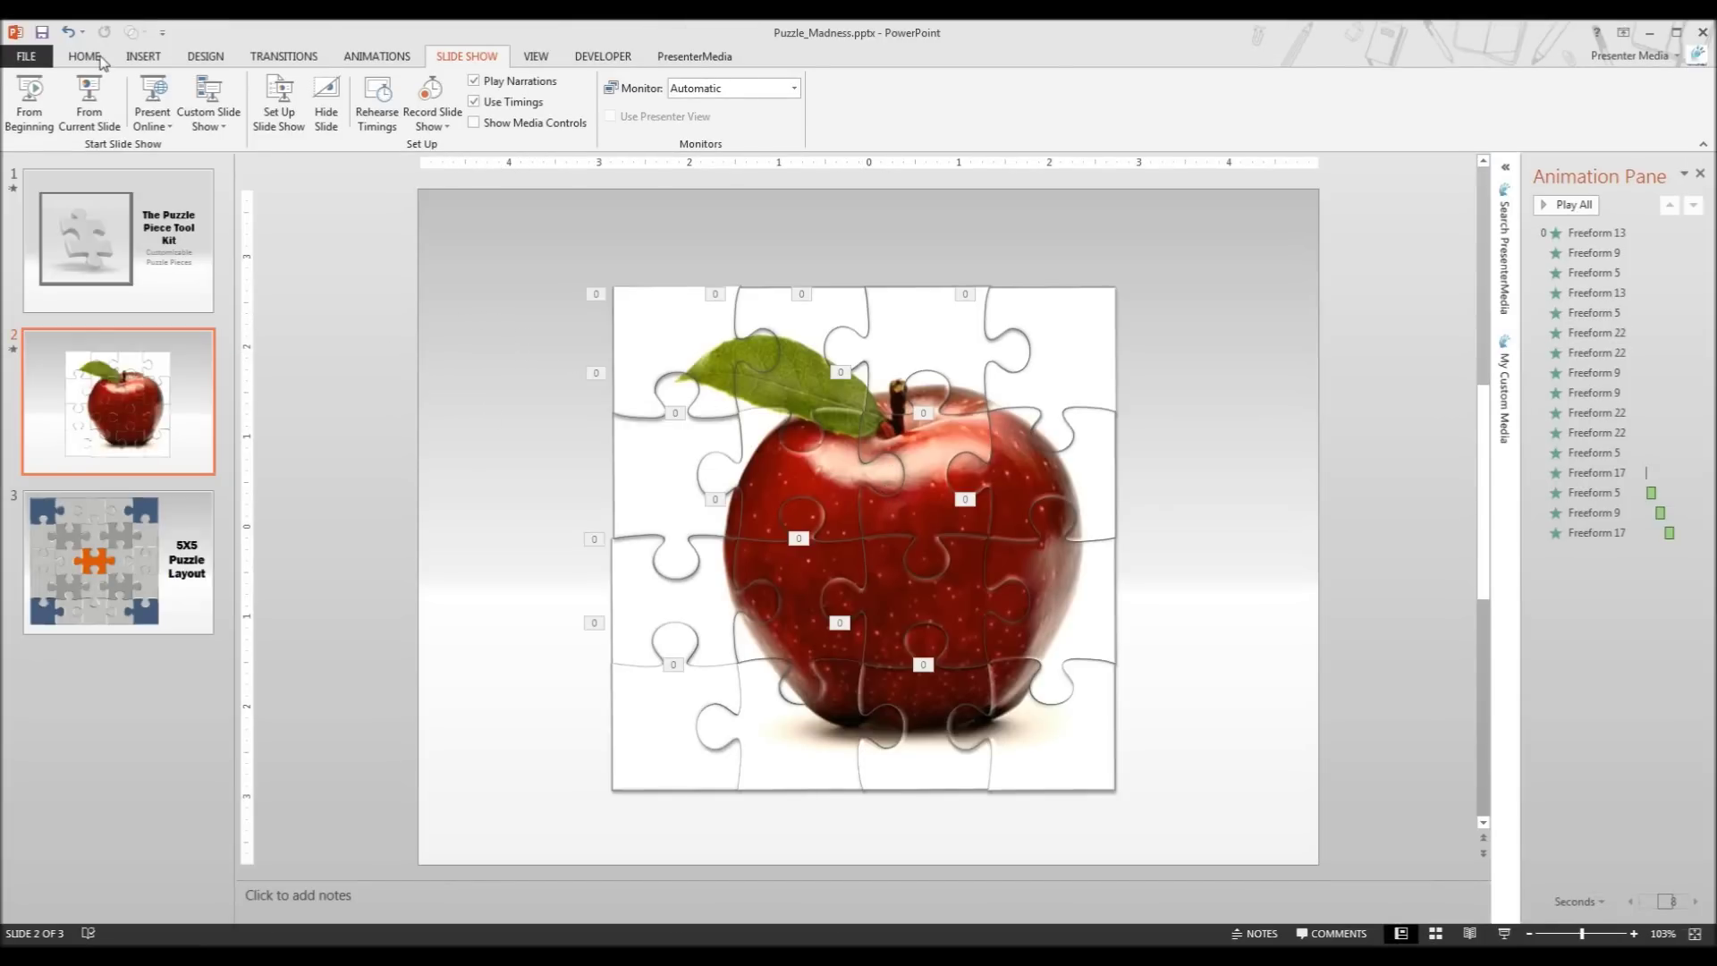
left_click(143, 56)
Step: Insert the Apple-Small.jpg photo and give it a green recolor
left_click(118, 115)
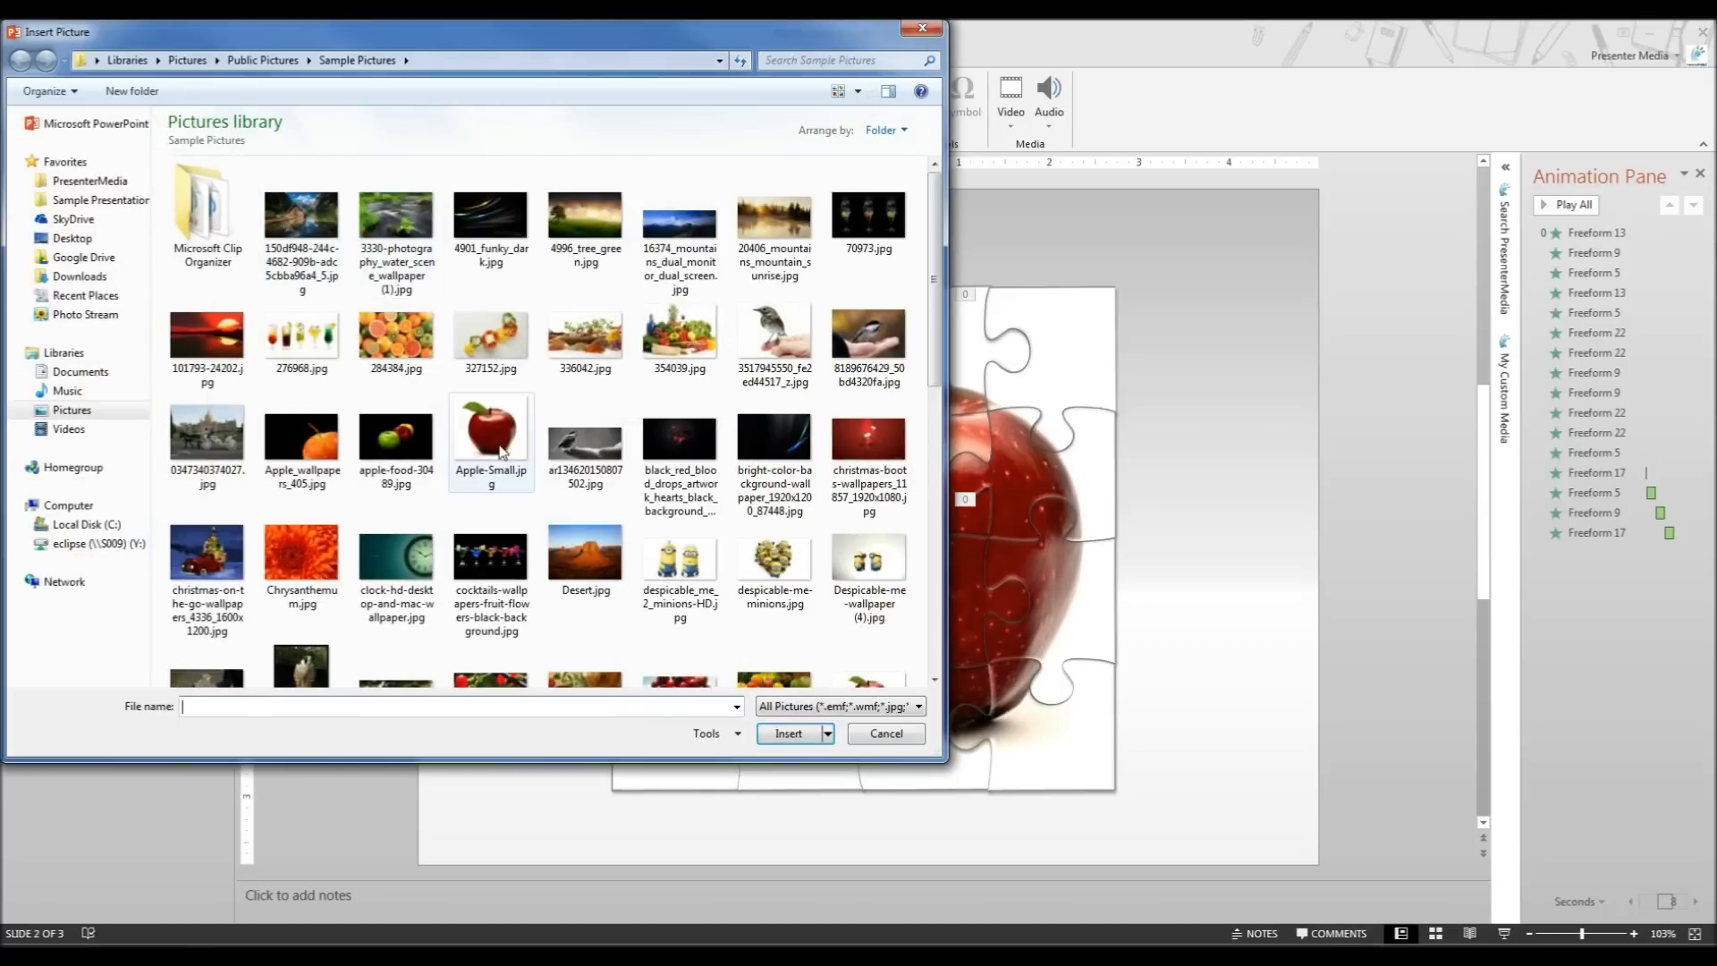
left_click(498, 451)
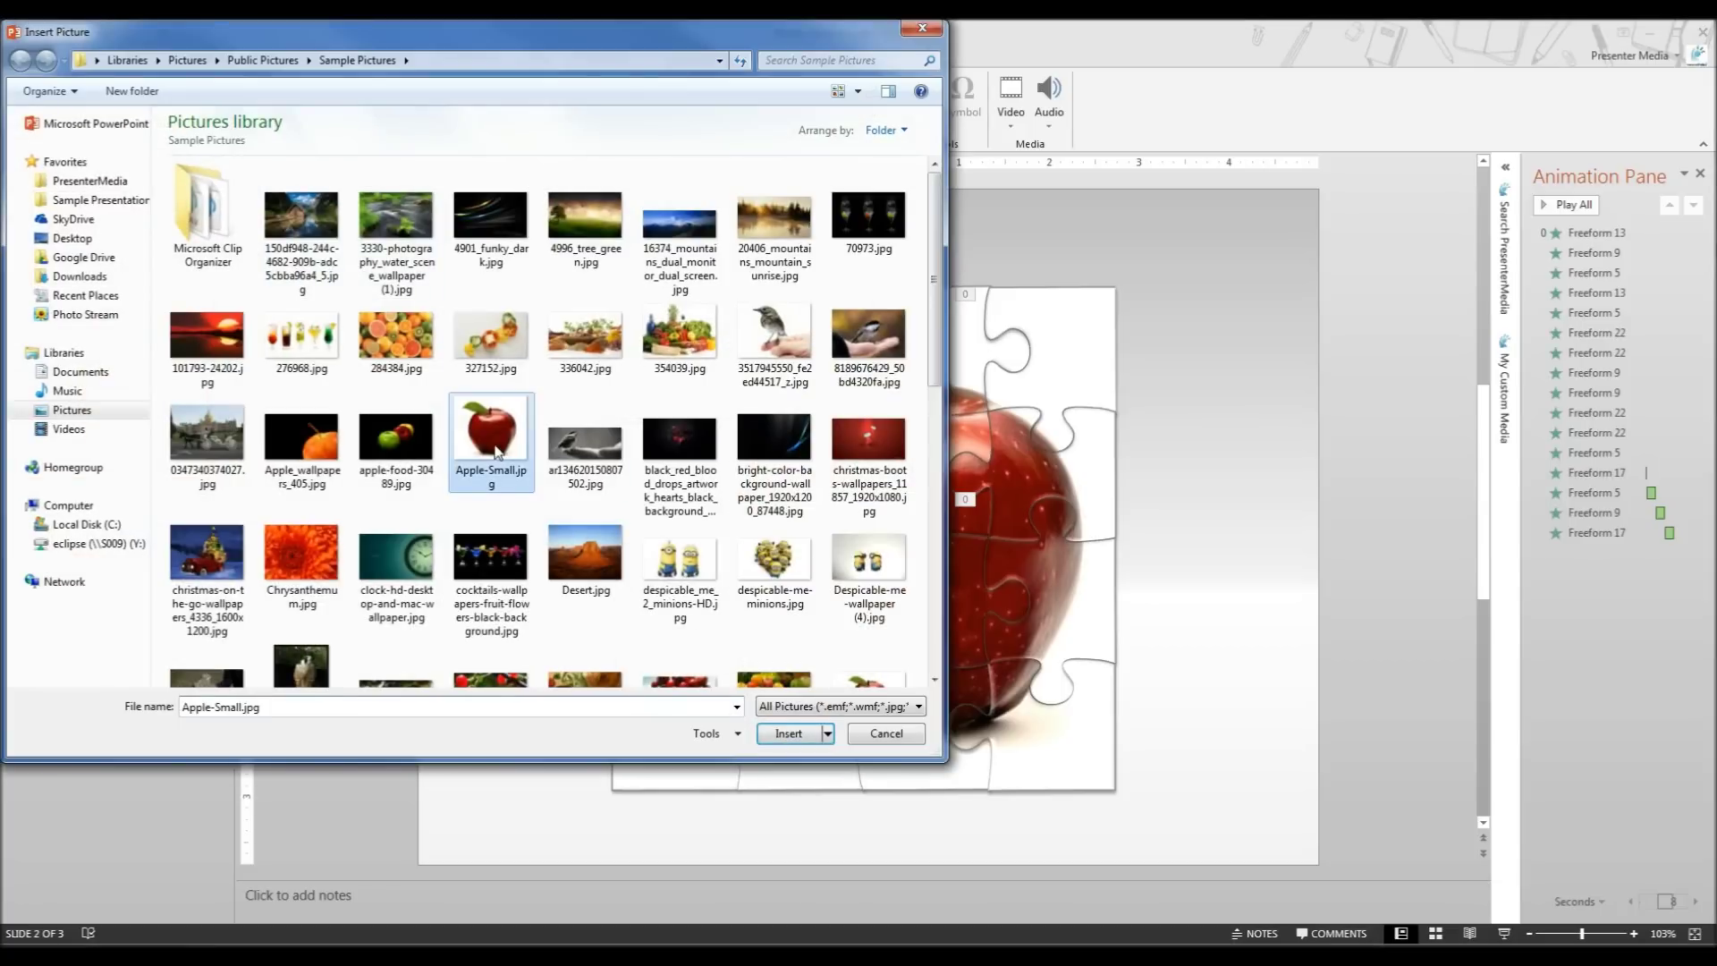
double_click(497, 452)
left_click(152, 102)
left_click(447, 452)
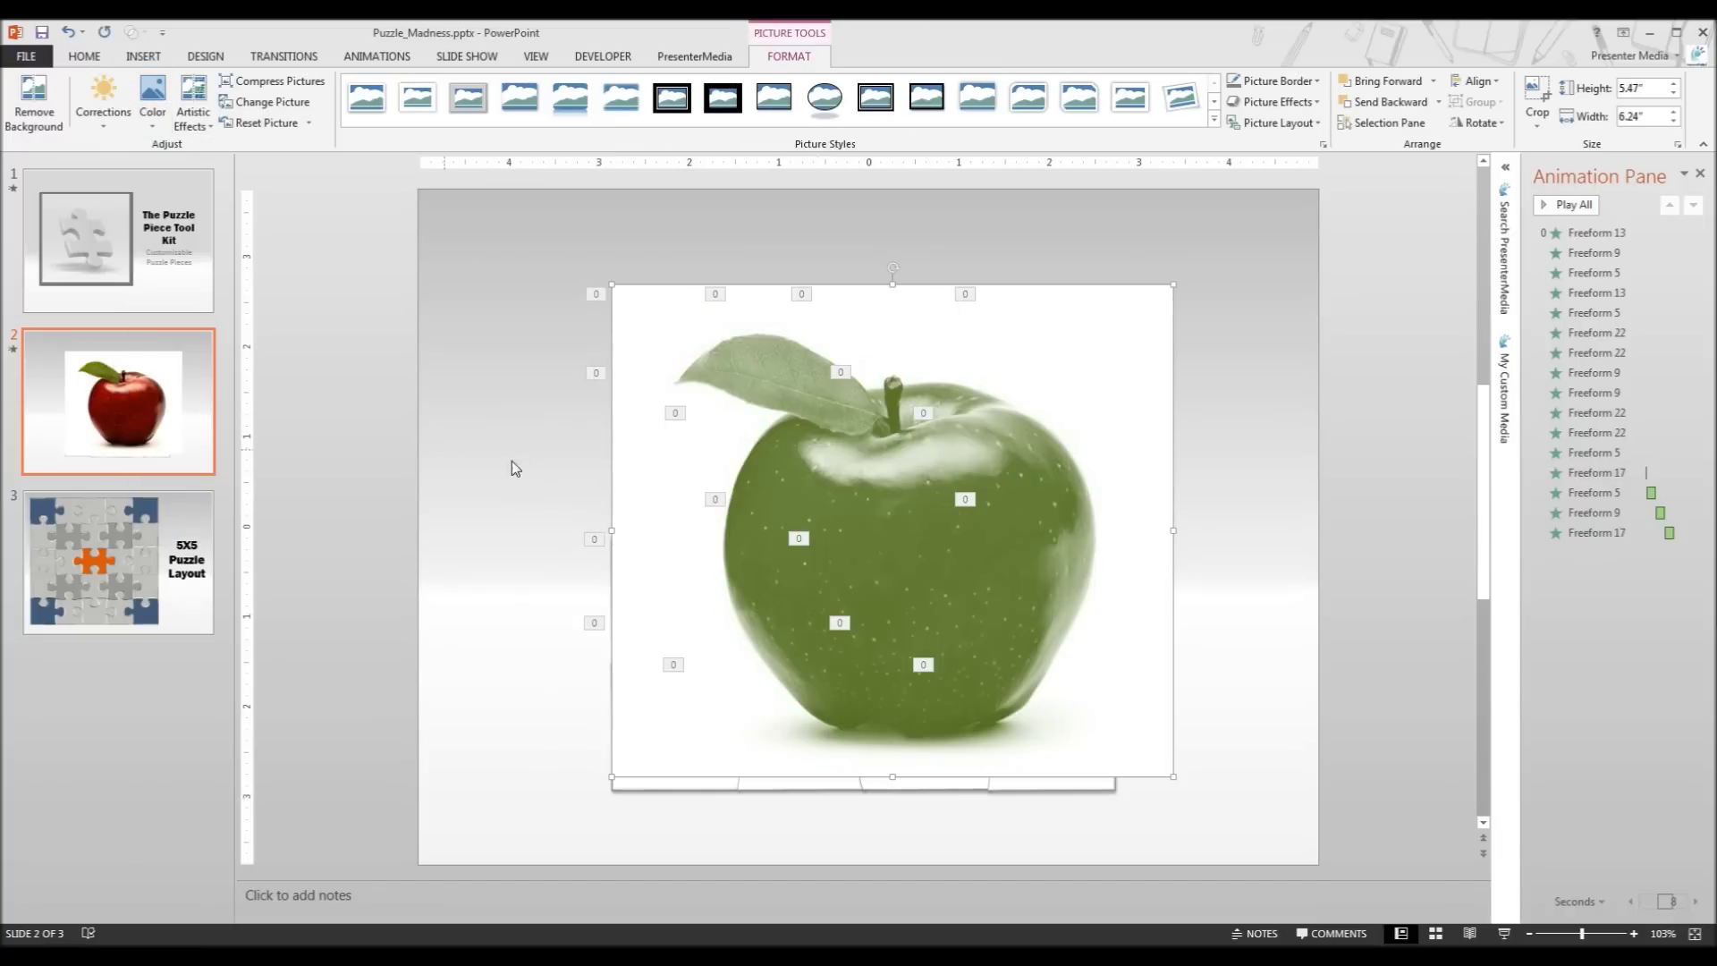
Step: Send the green apple photo to the back and crop its right edge to the puzzle width
right_click(857, 504)
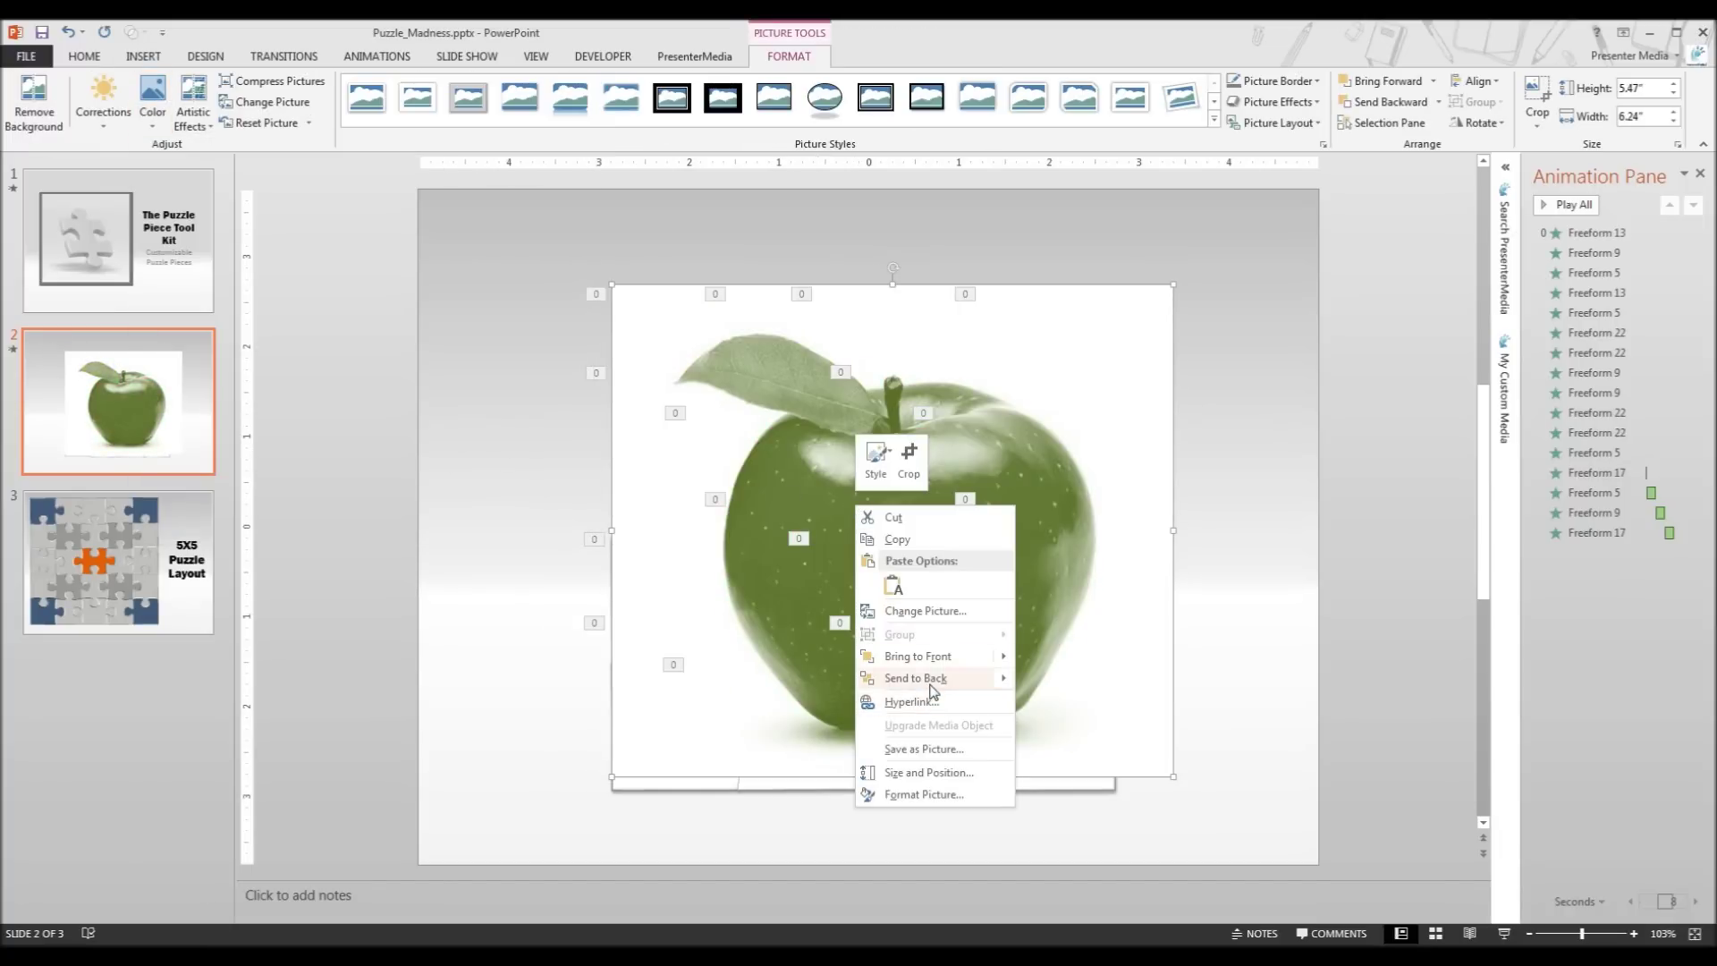
mouse_move(933, 687)
left_click(1055, 681)
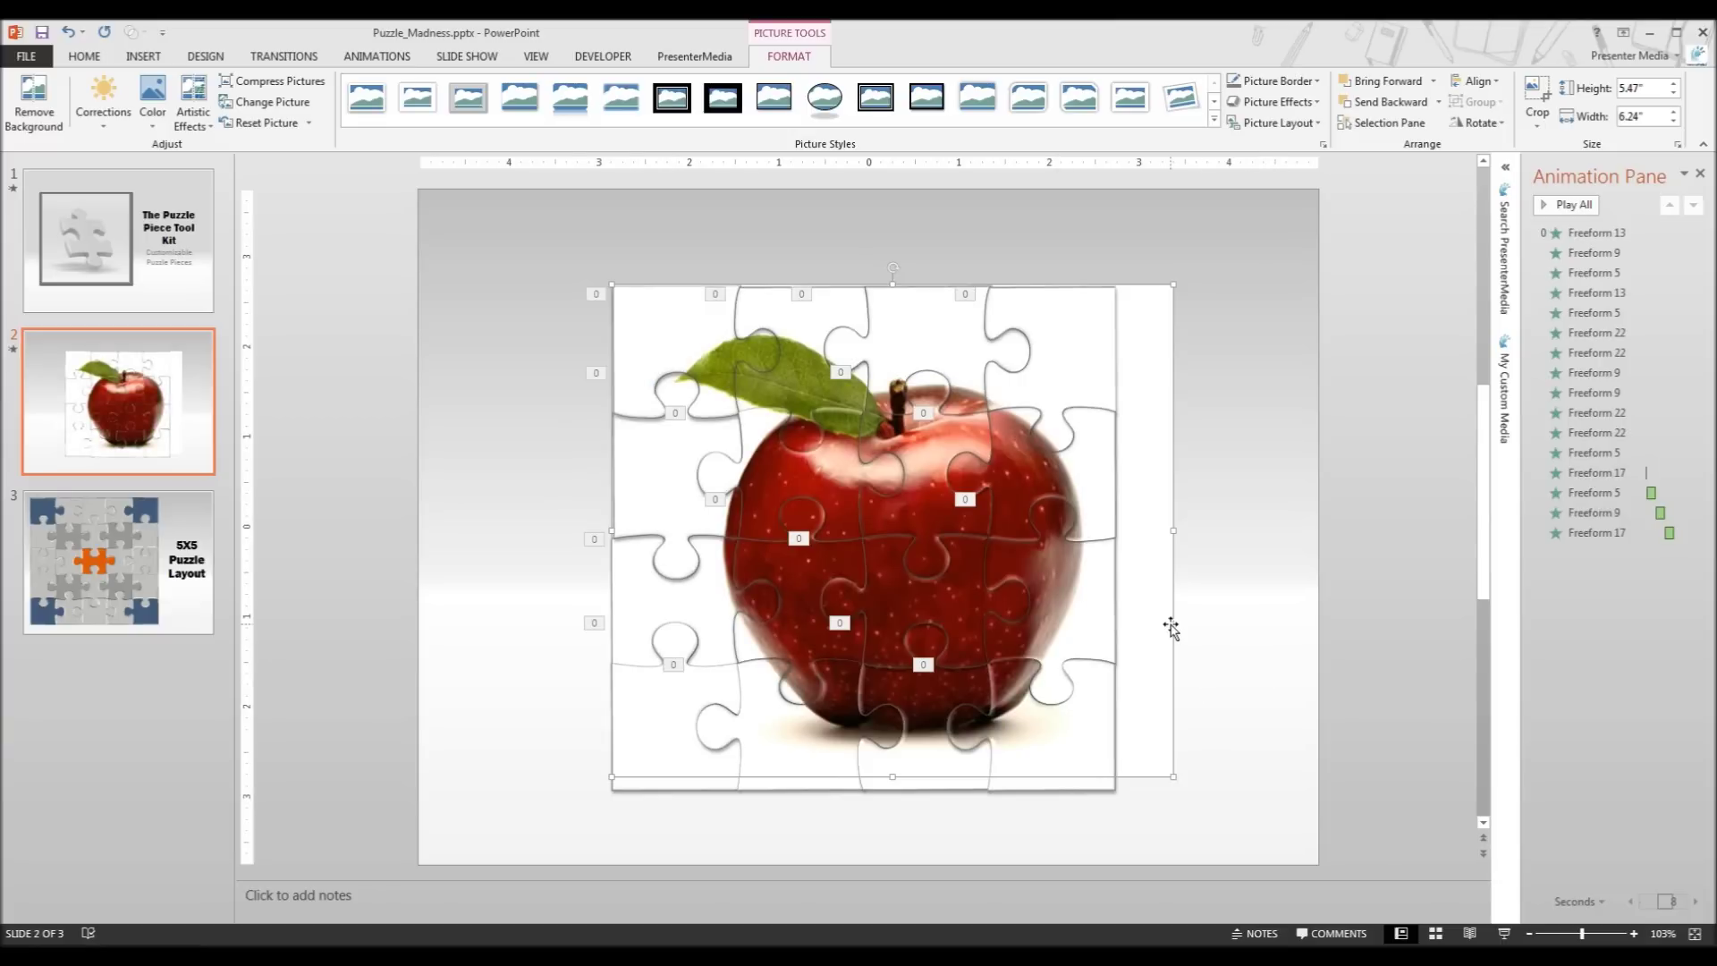
left_click(1550, 92)
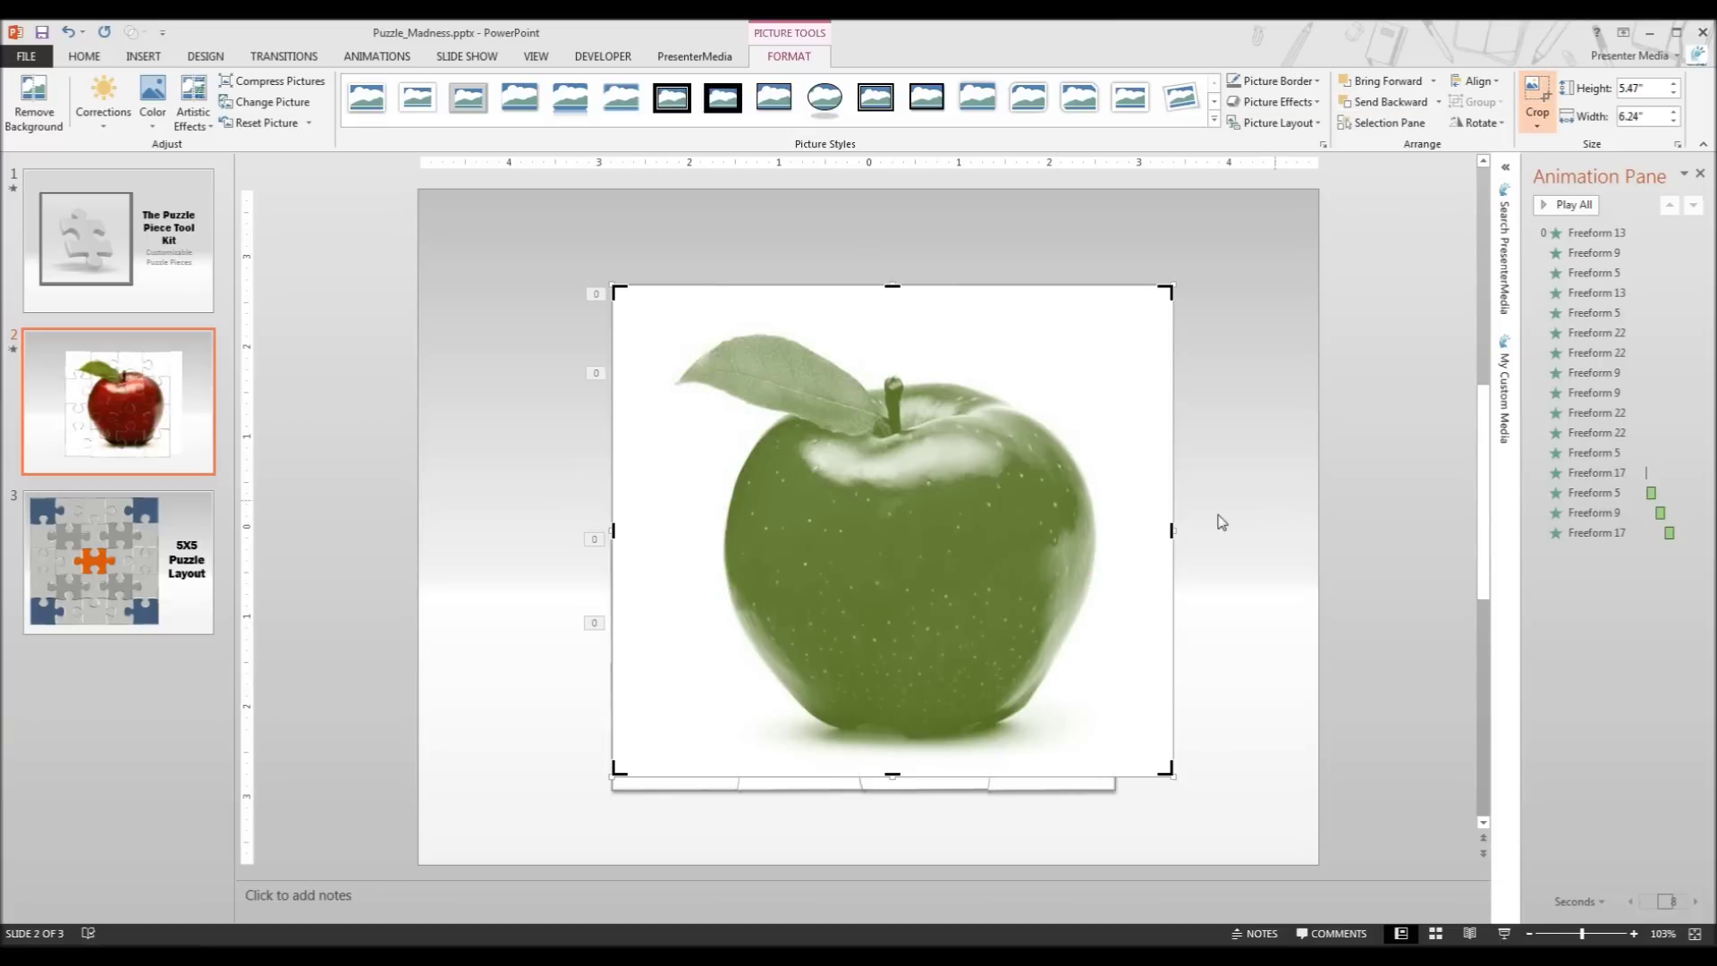
left_click_drag(1164, 529, 1111, 540)
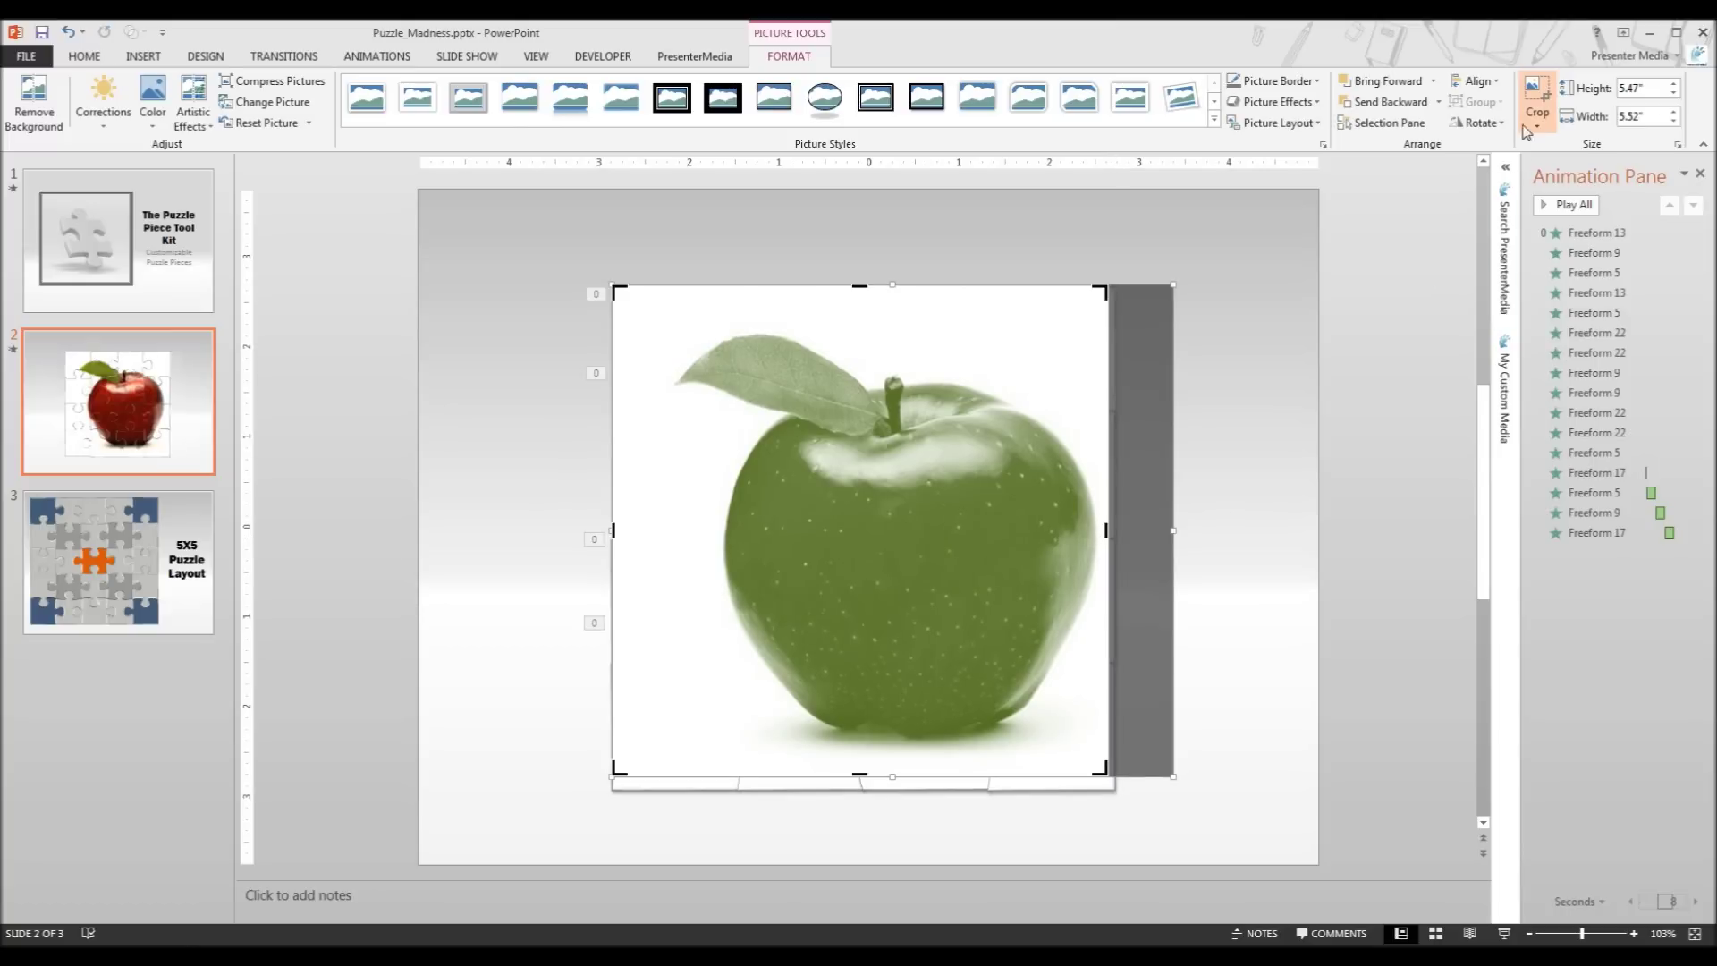
left_click(1536, 100)
left_click(1257, 492)
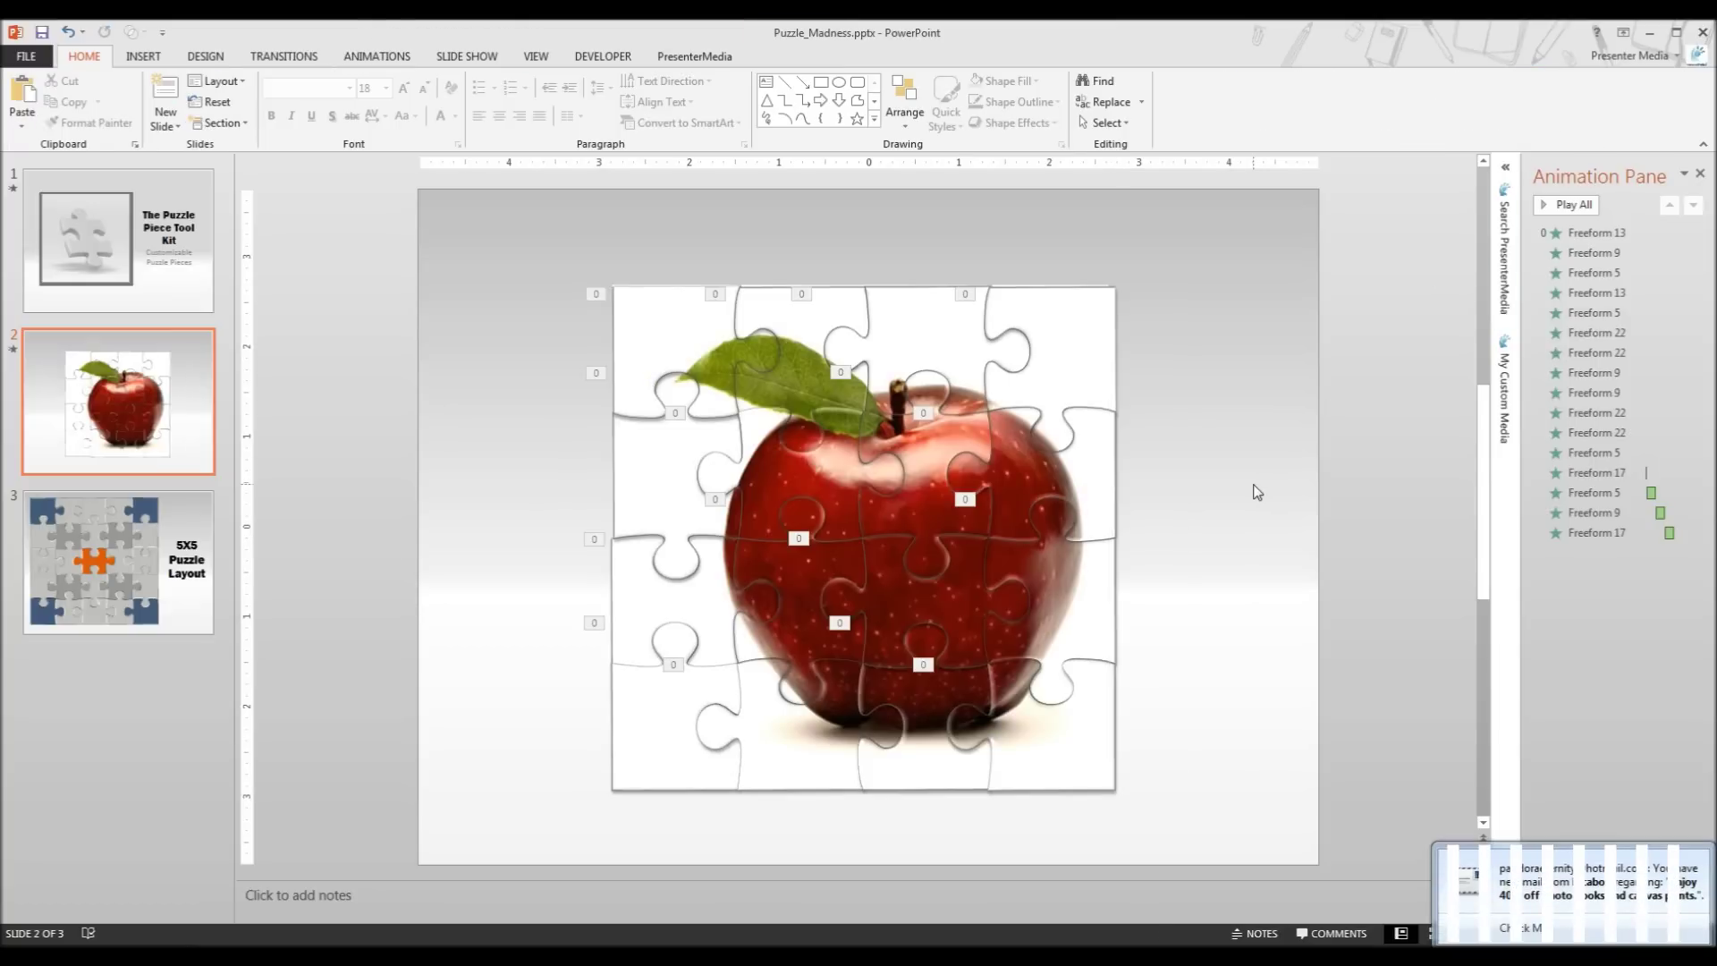
Step: Give the top-left piece (Freeform 13) a Fade exit triggered by clicking that same piece
left_click(694, 354)
left_click(1236, 397)
left_click(705, 354)
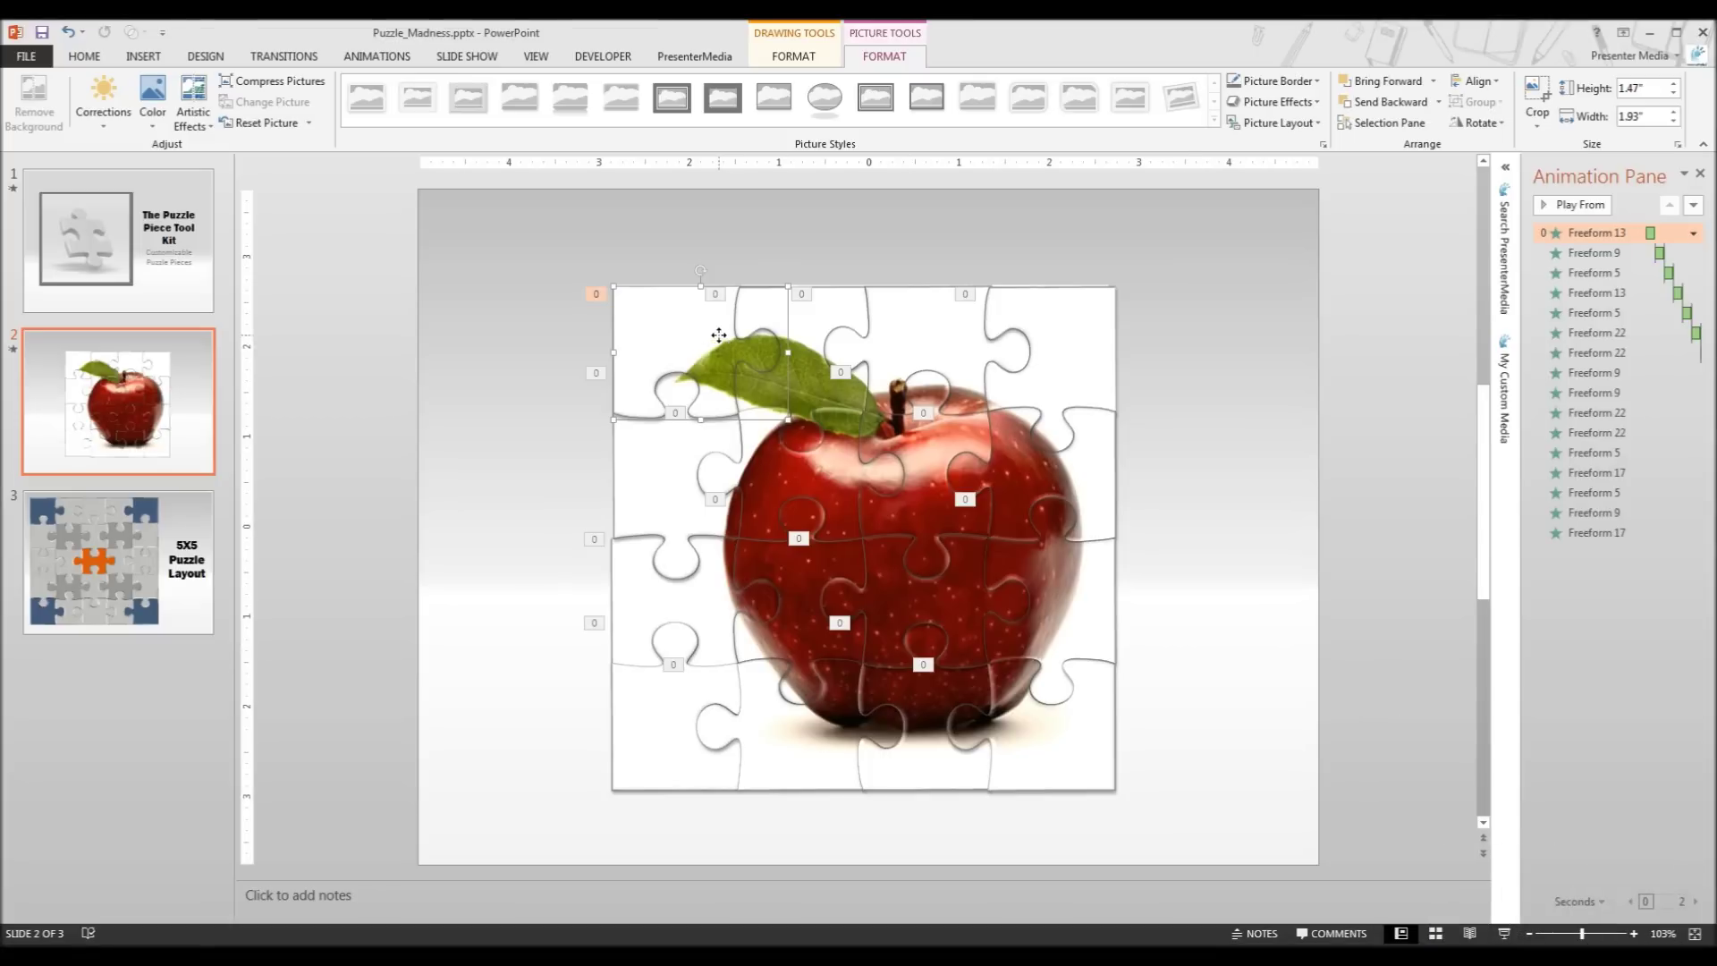
left_click(402, 61)
left_click(1279, 105)
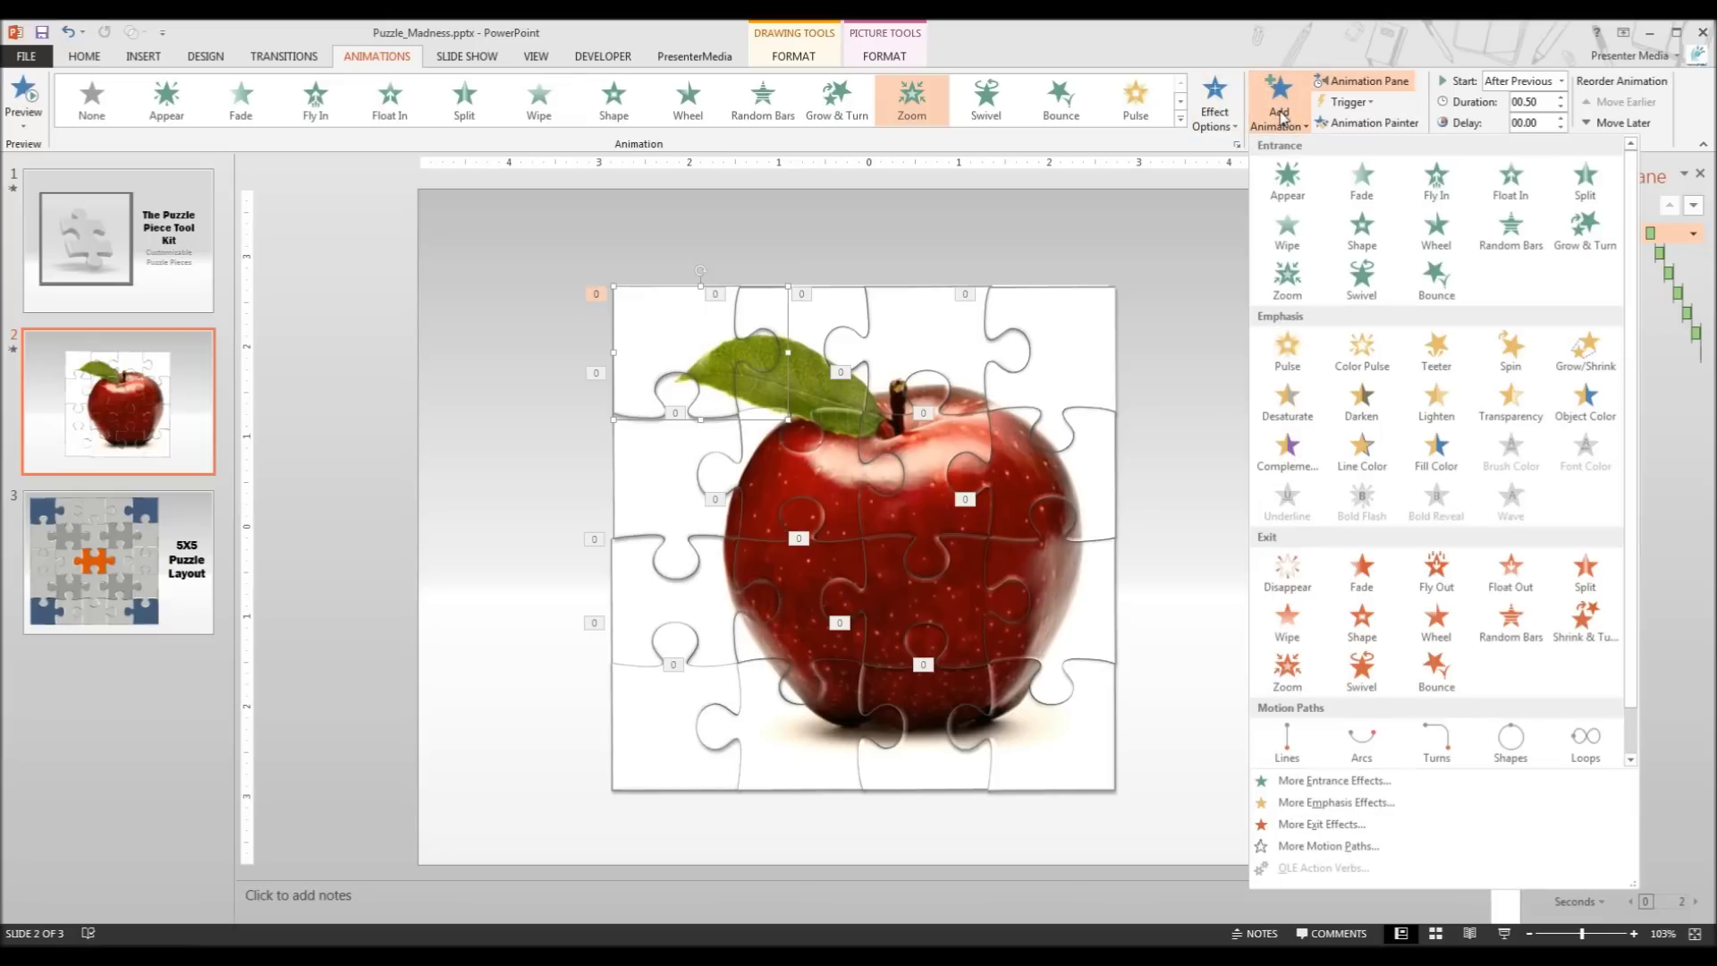
left_click(1365, 577)
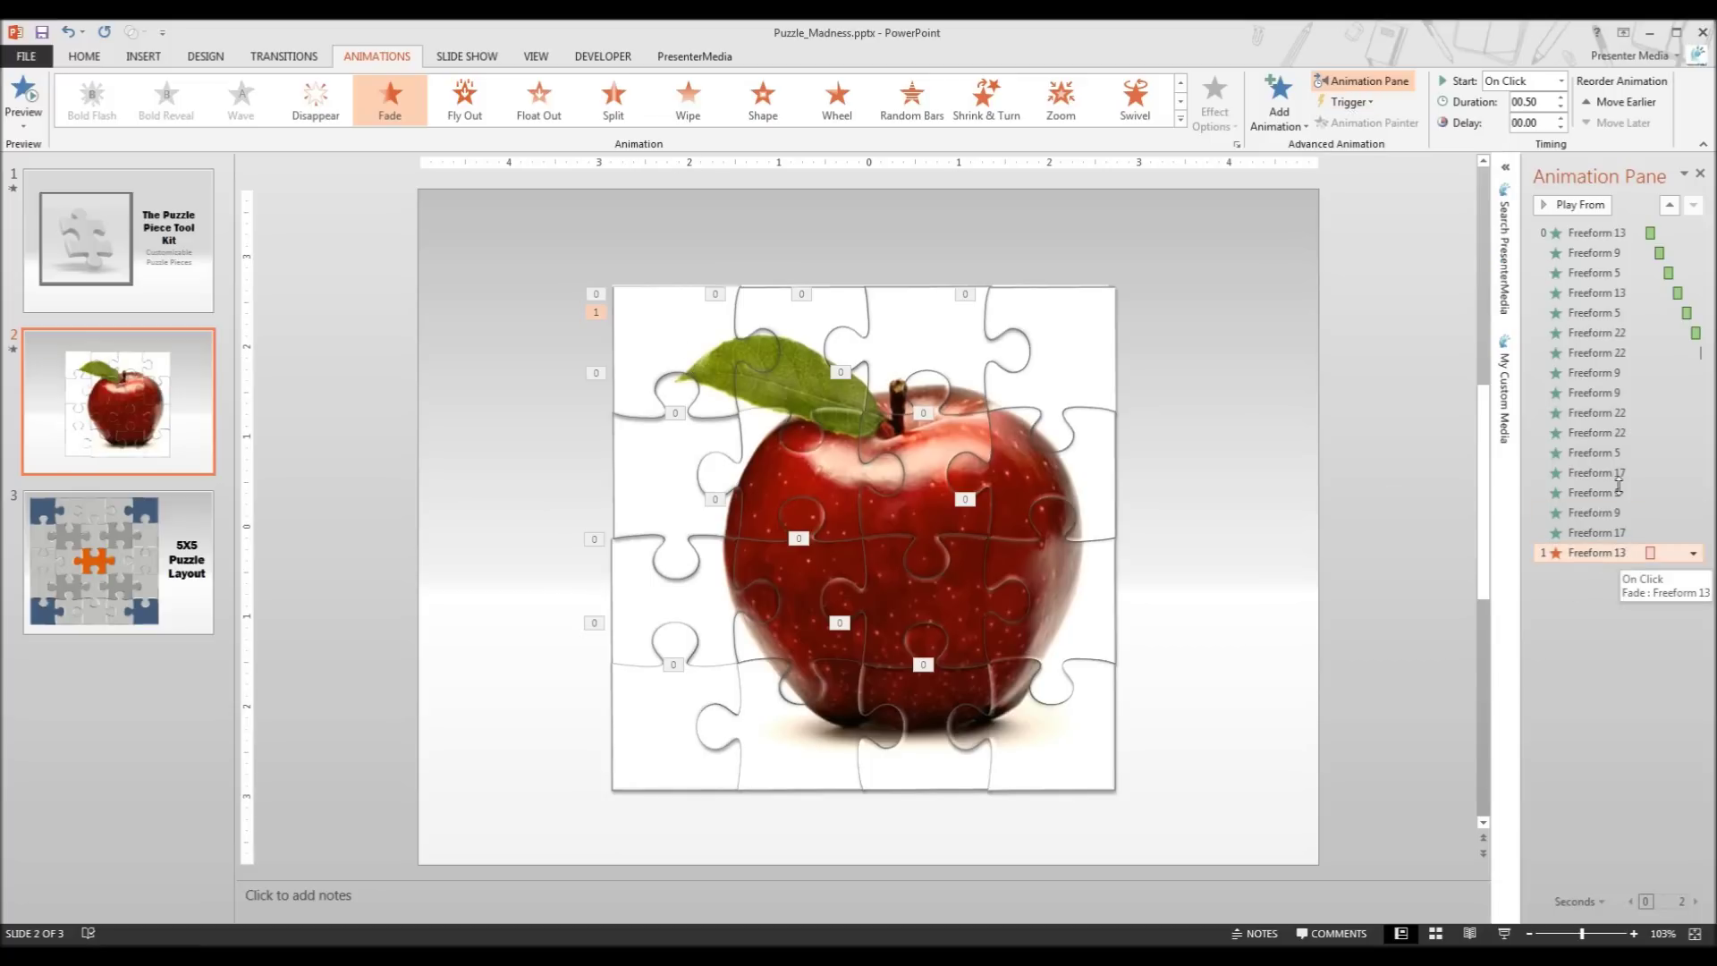
left_click(1366, 104)
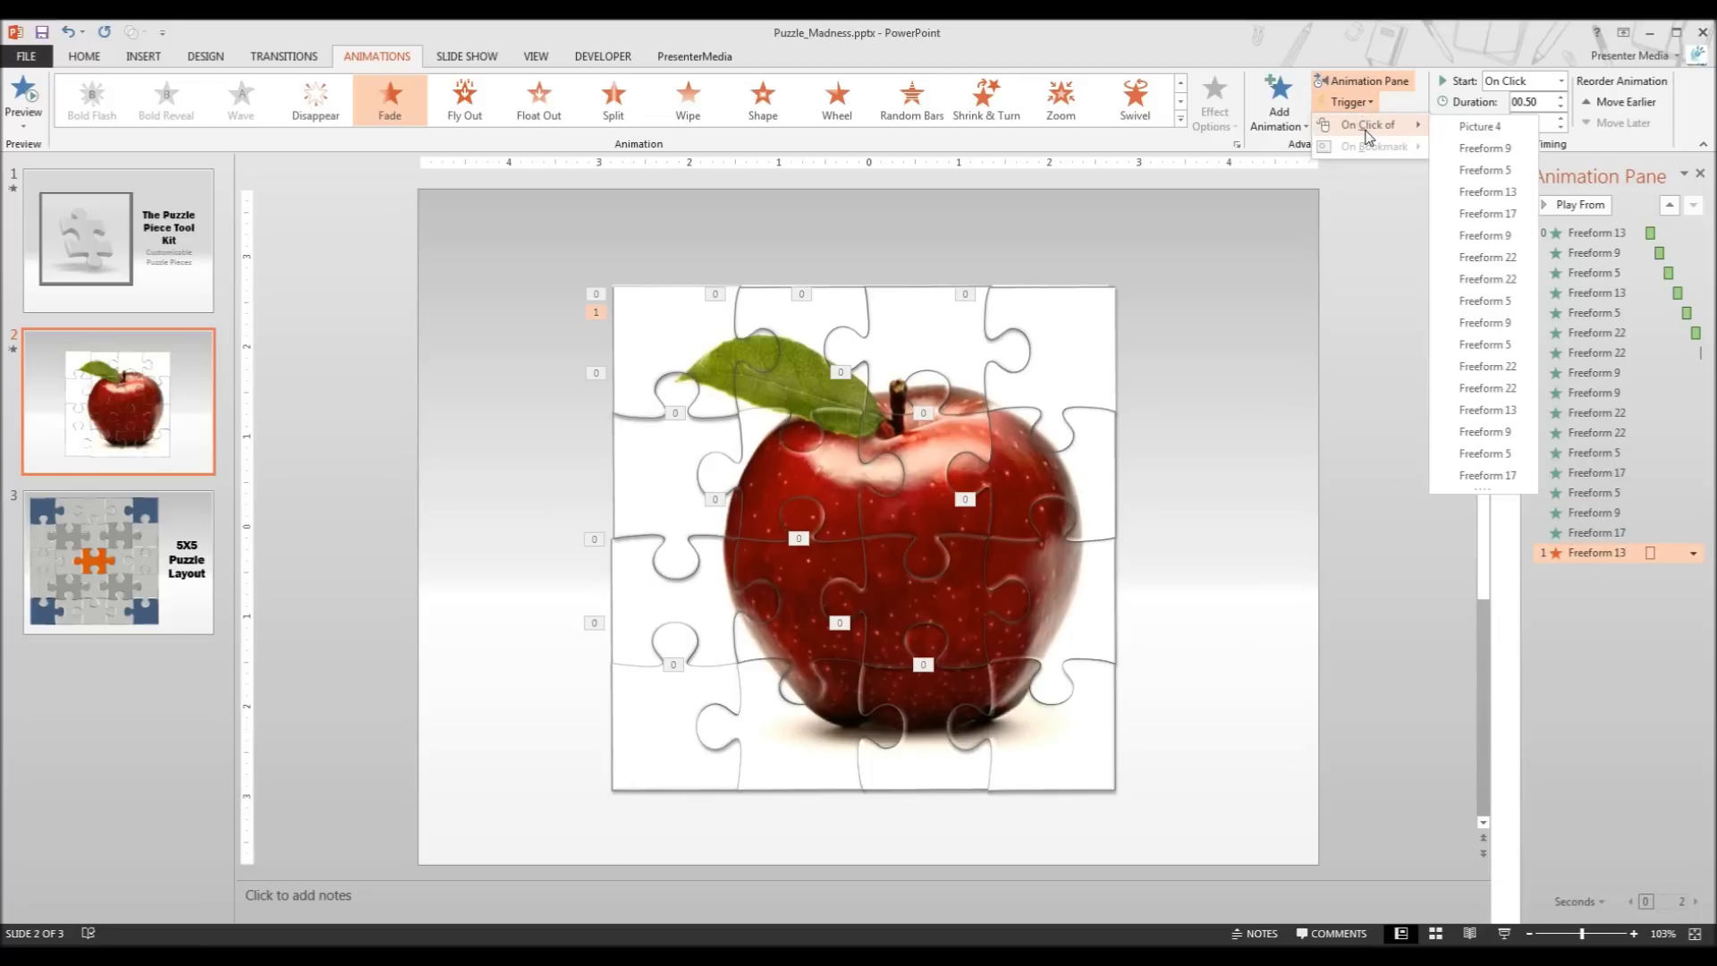
mouse_move(1368, 125)
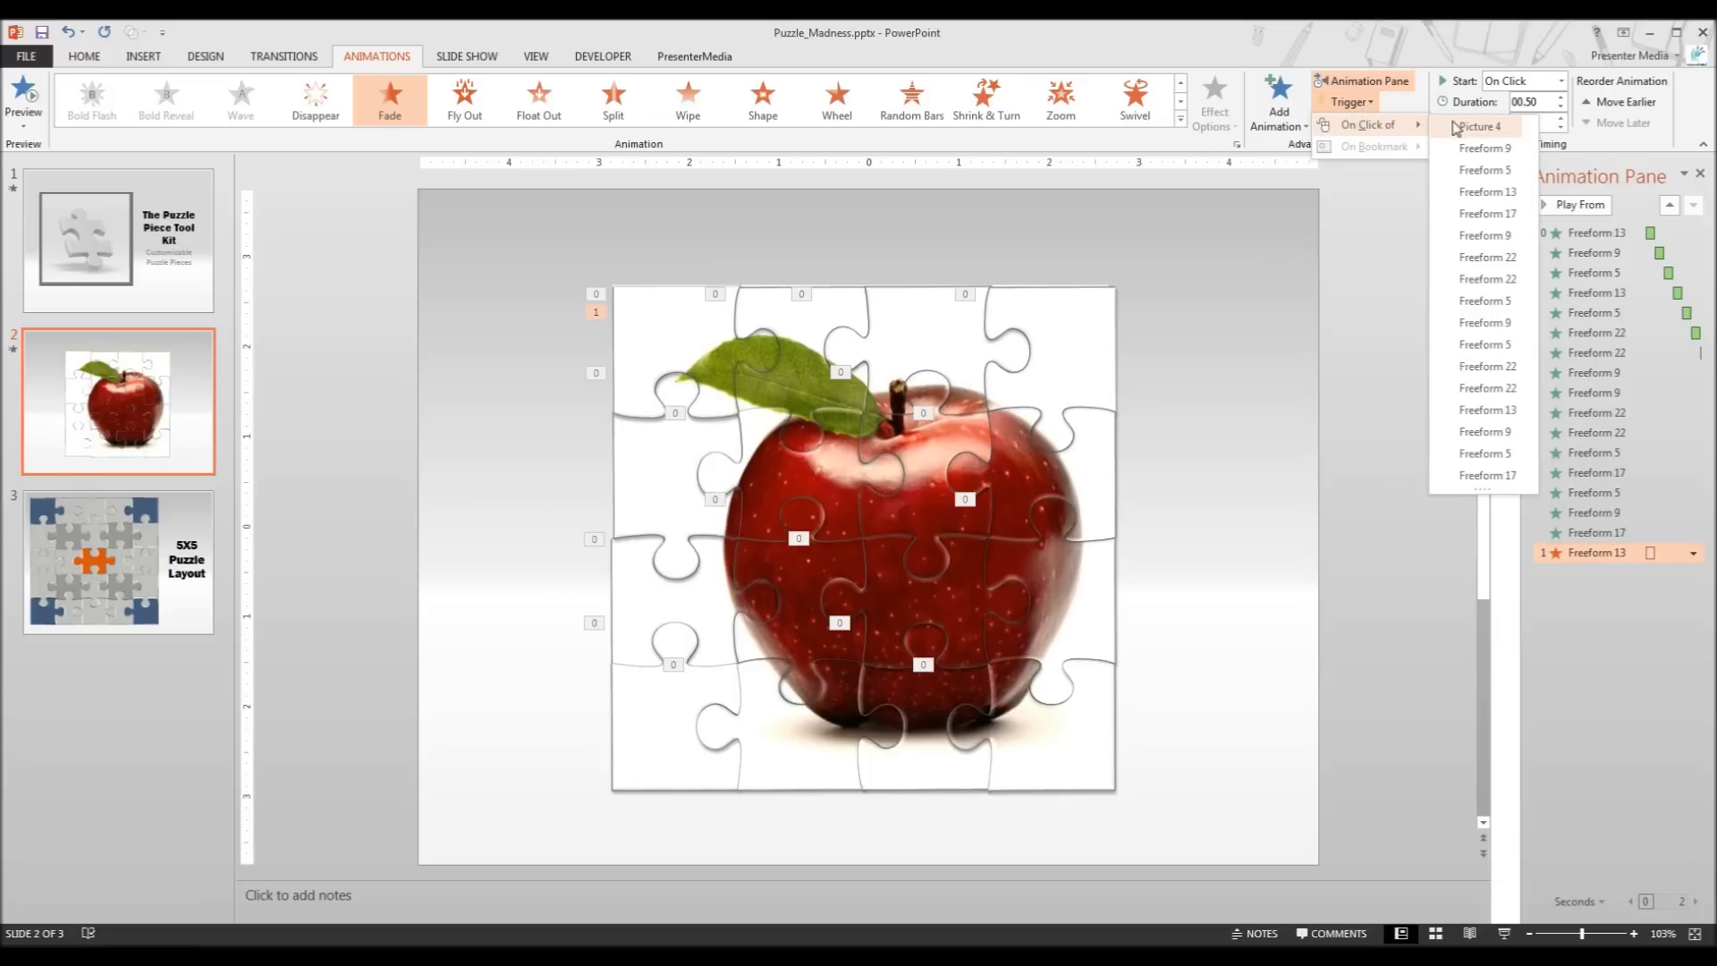
left_click(1471, 411)
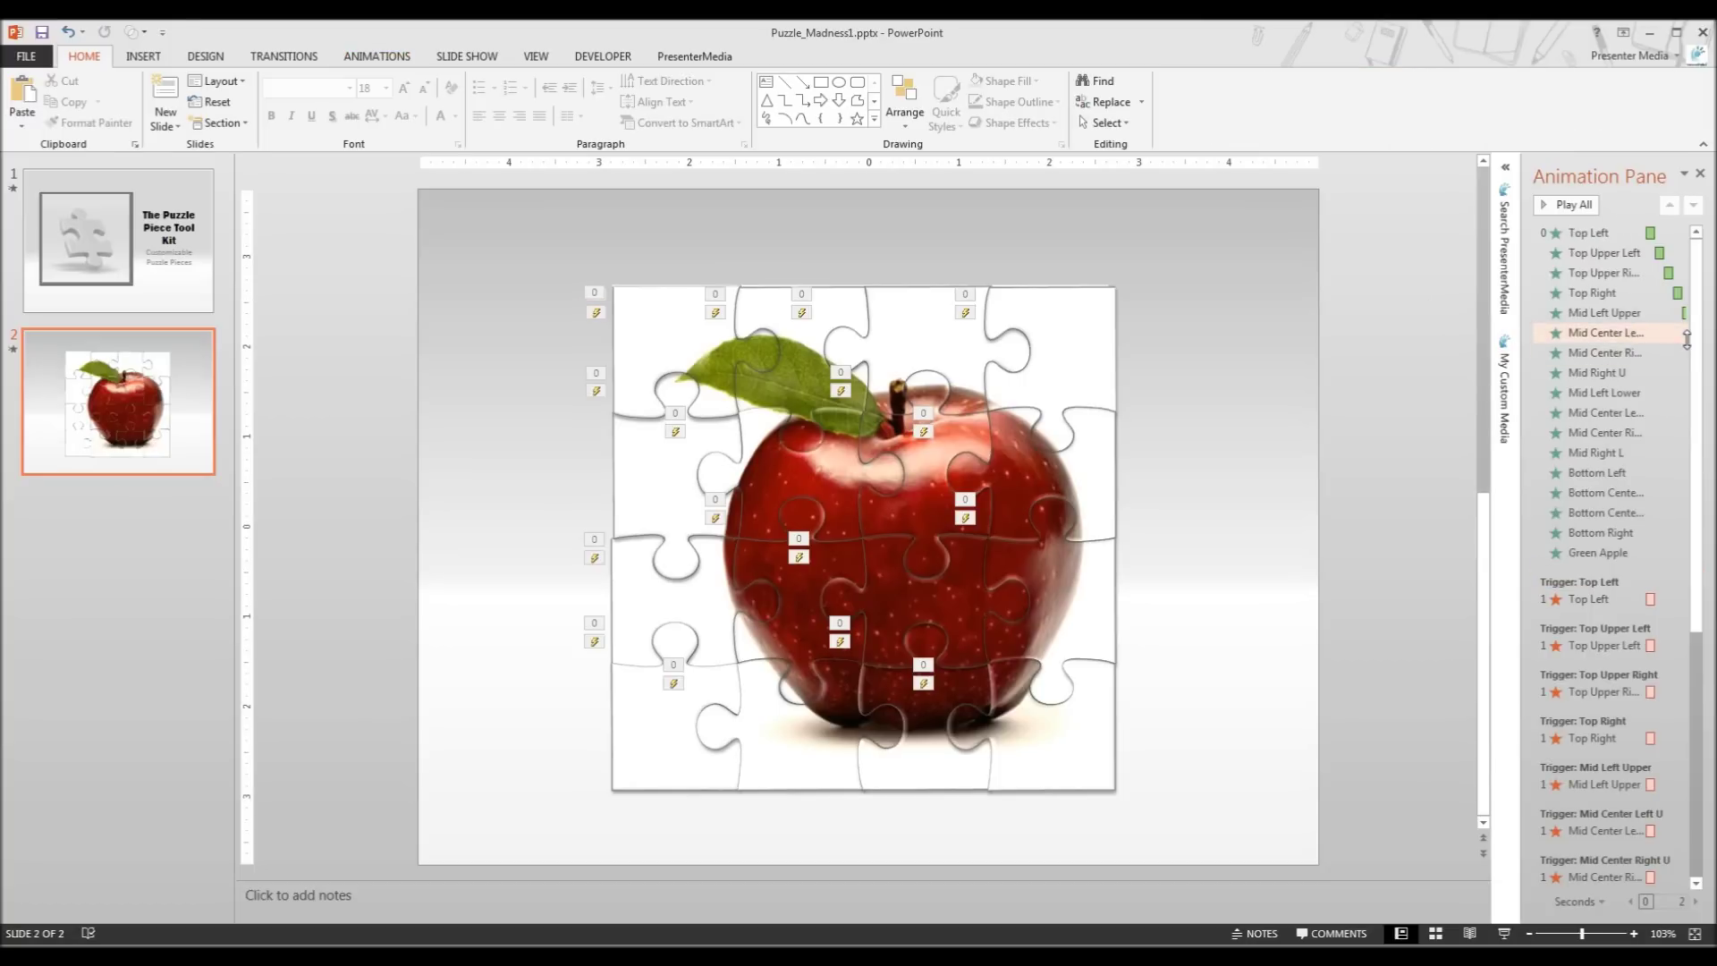
Step: Review the triggers in the Animation Pane, then play the slide show from the current slide
mouse_move(1695, 344)
left_mouse_down()
mouse_move(1706, 462)
mouse_move(1697, 314)
left_mouse_up()
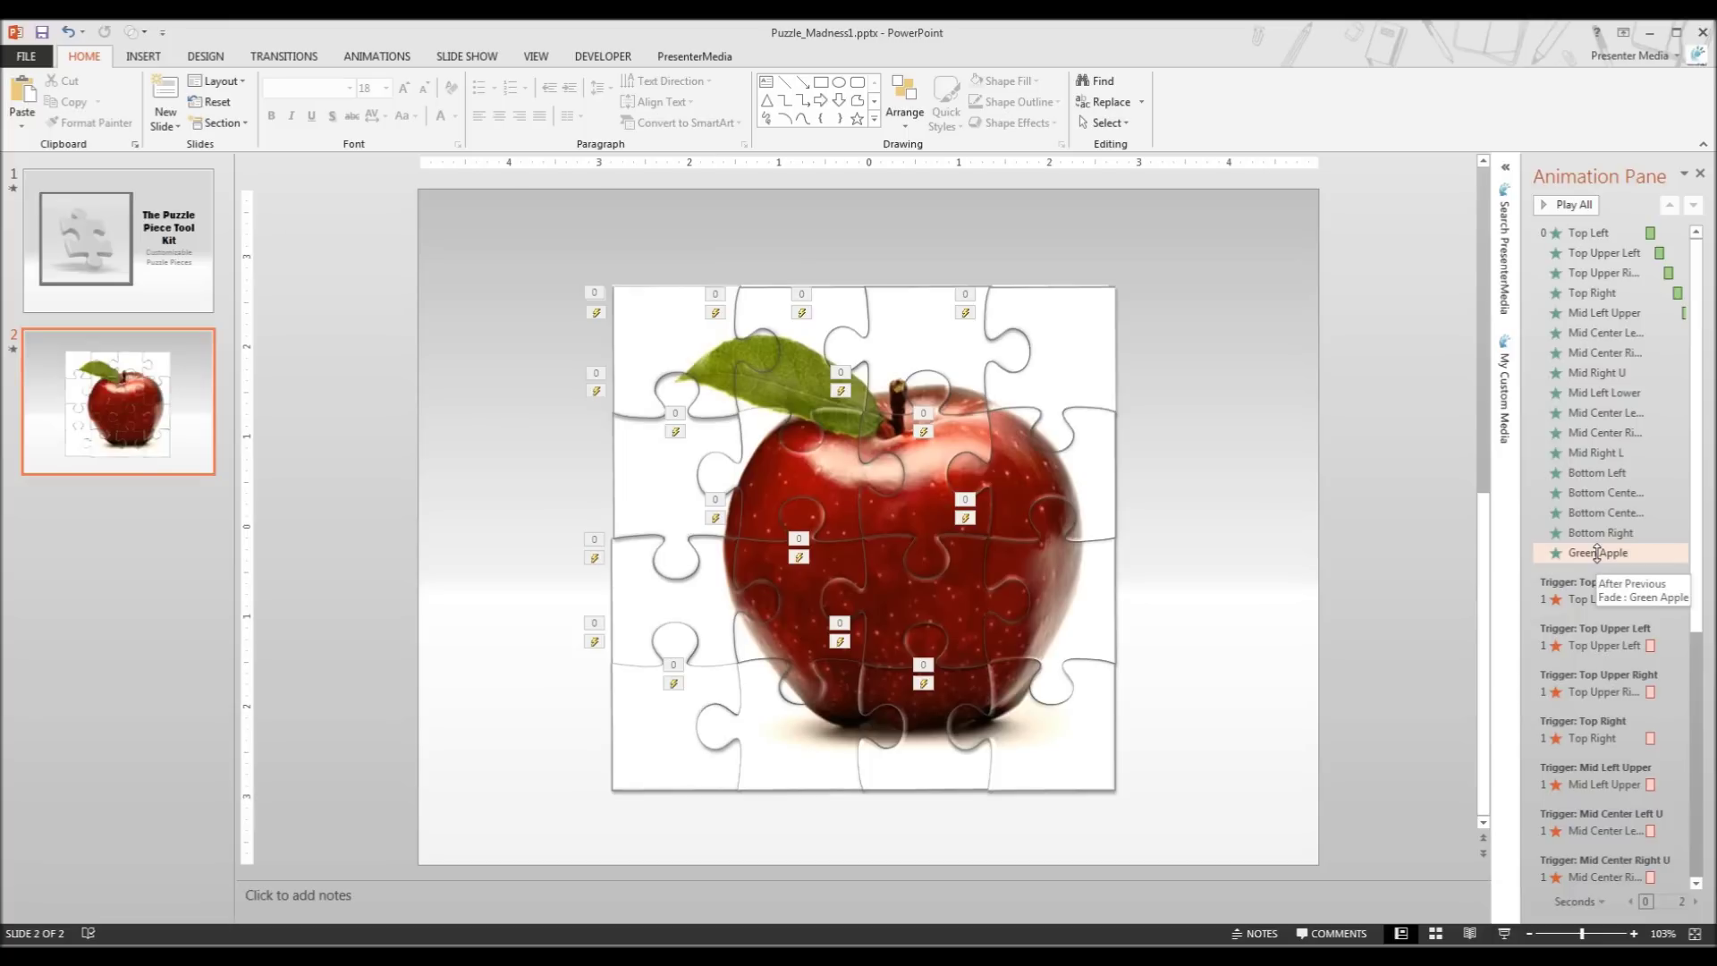
scroll(1708, 530, "down", 2)
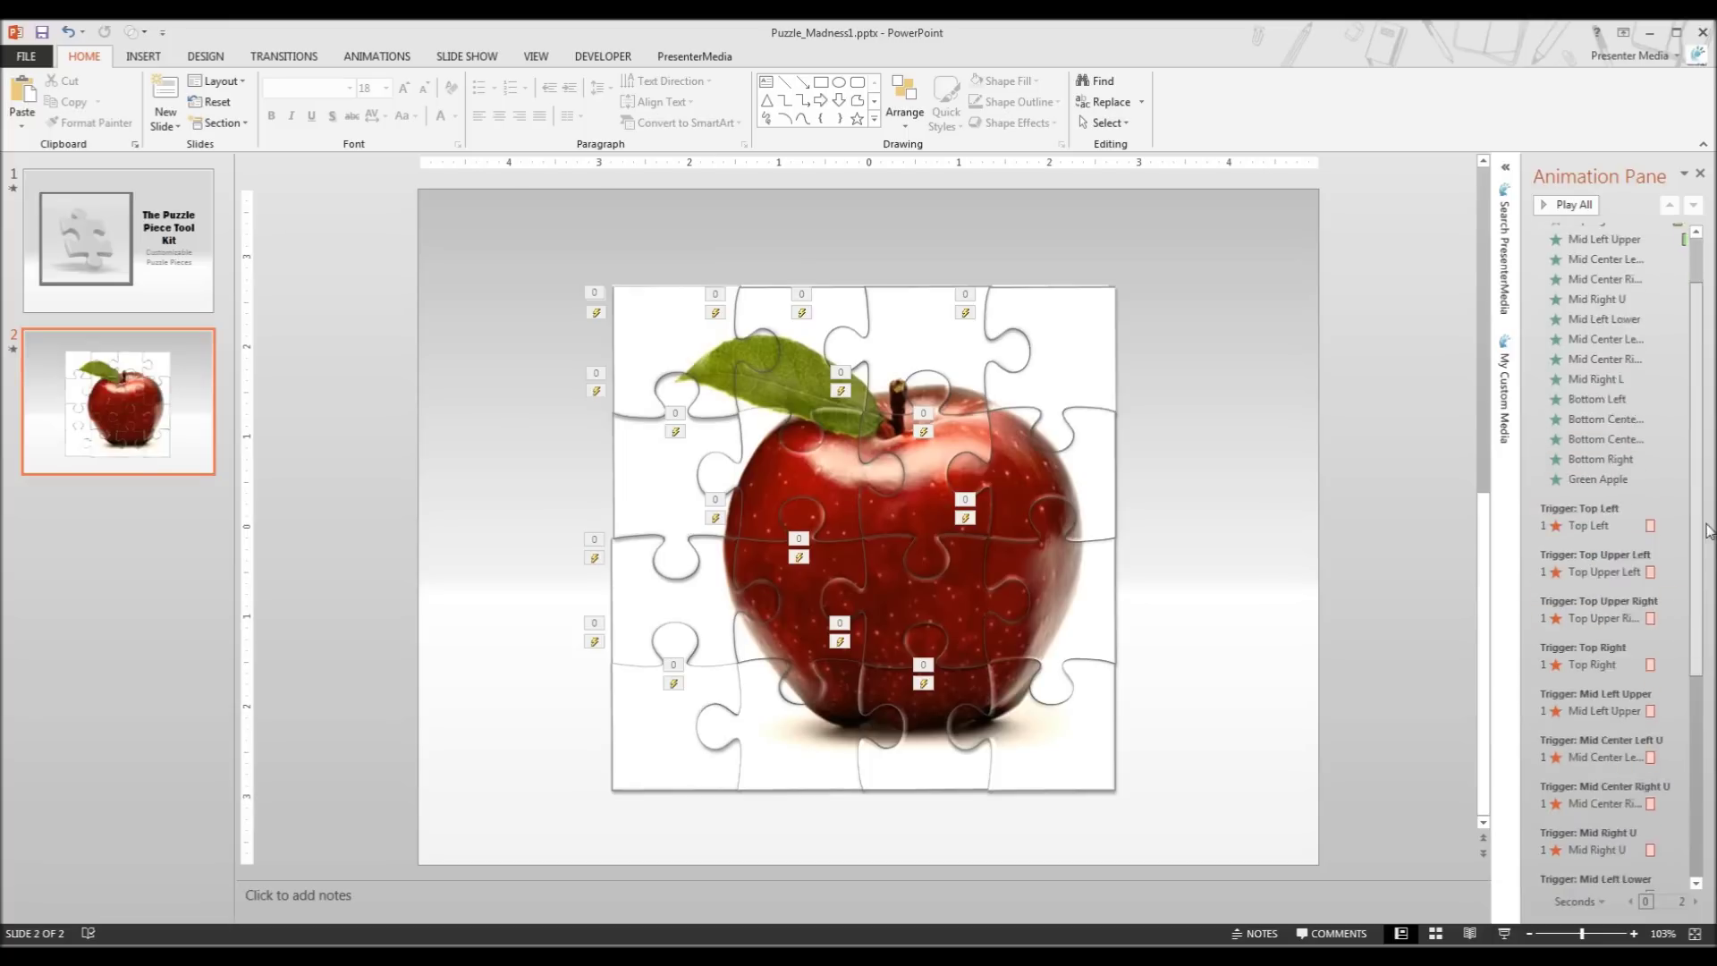
scroll(1708, 530, "down", 5)
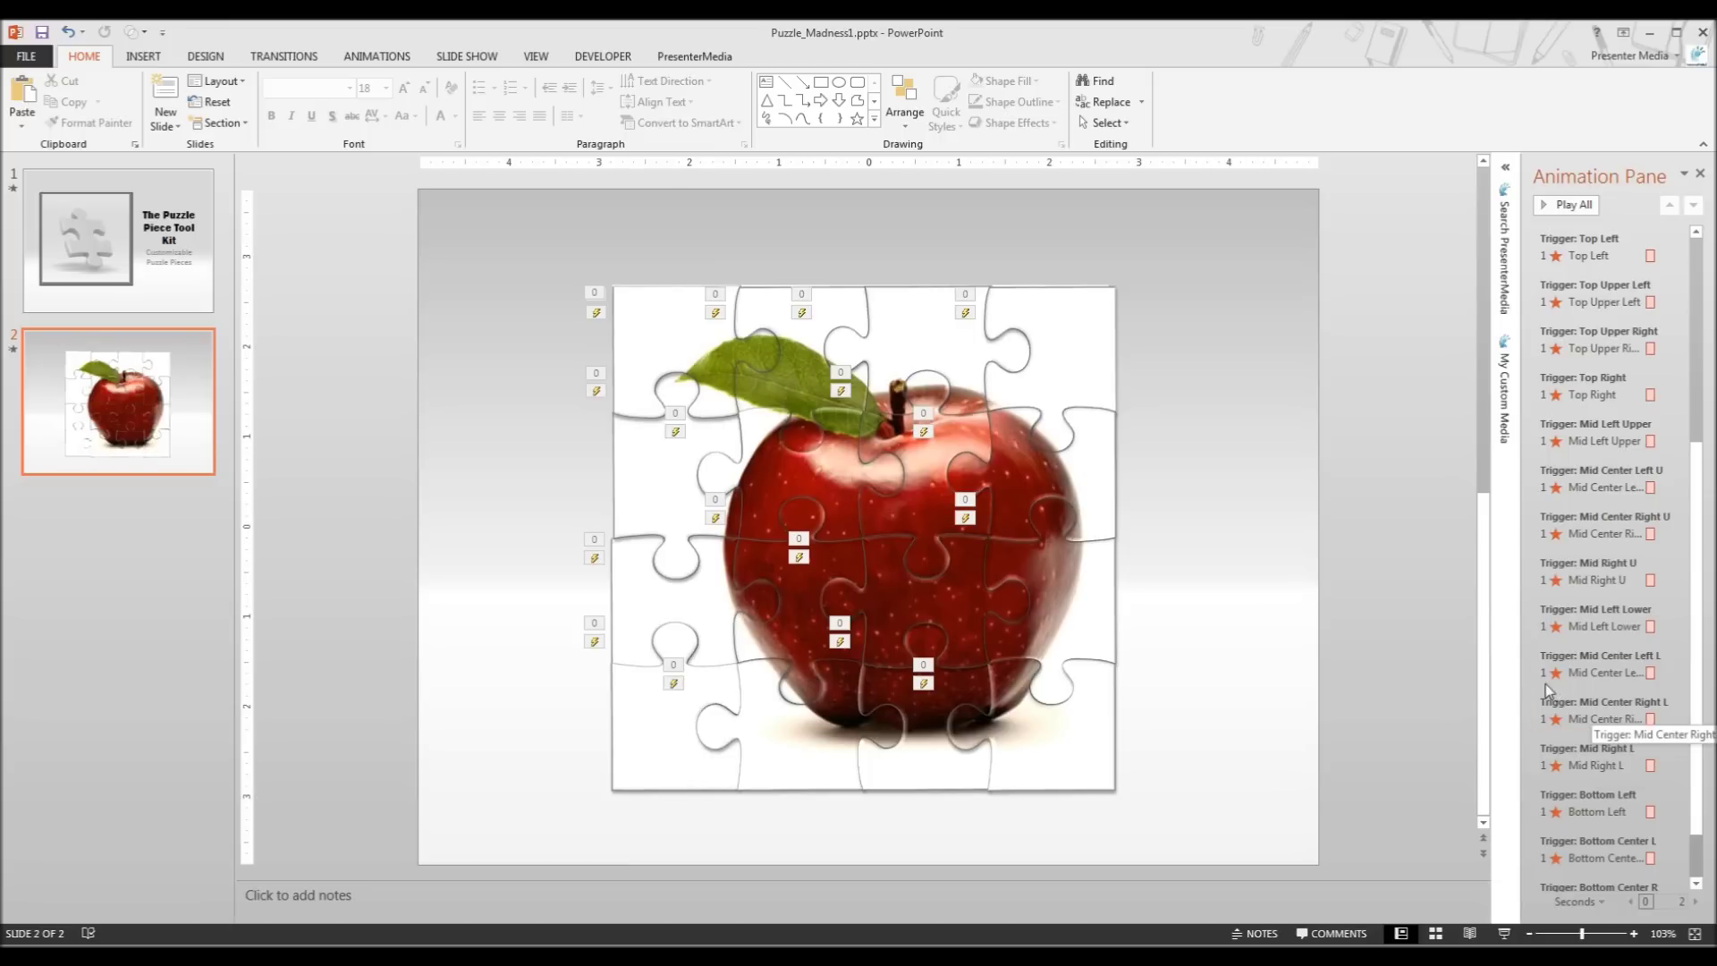
key("F5")
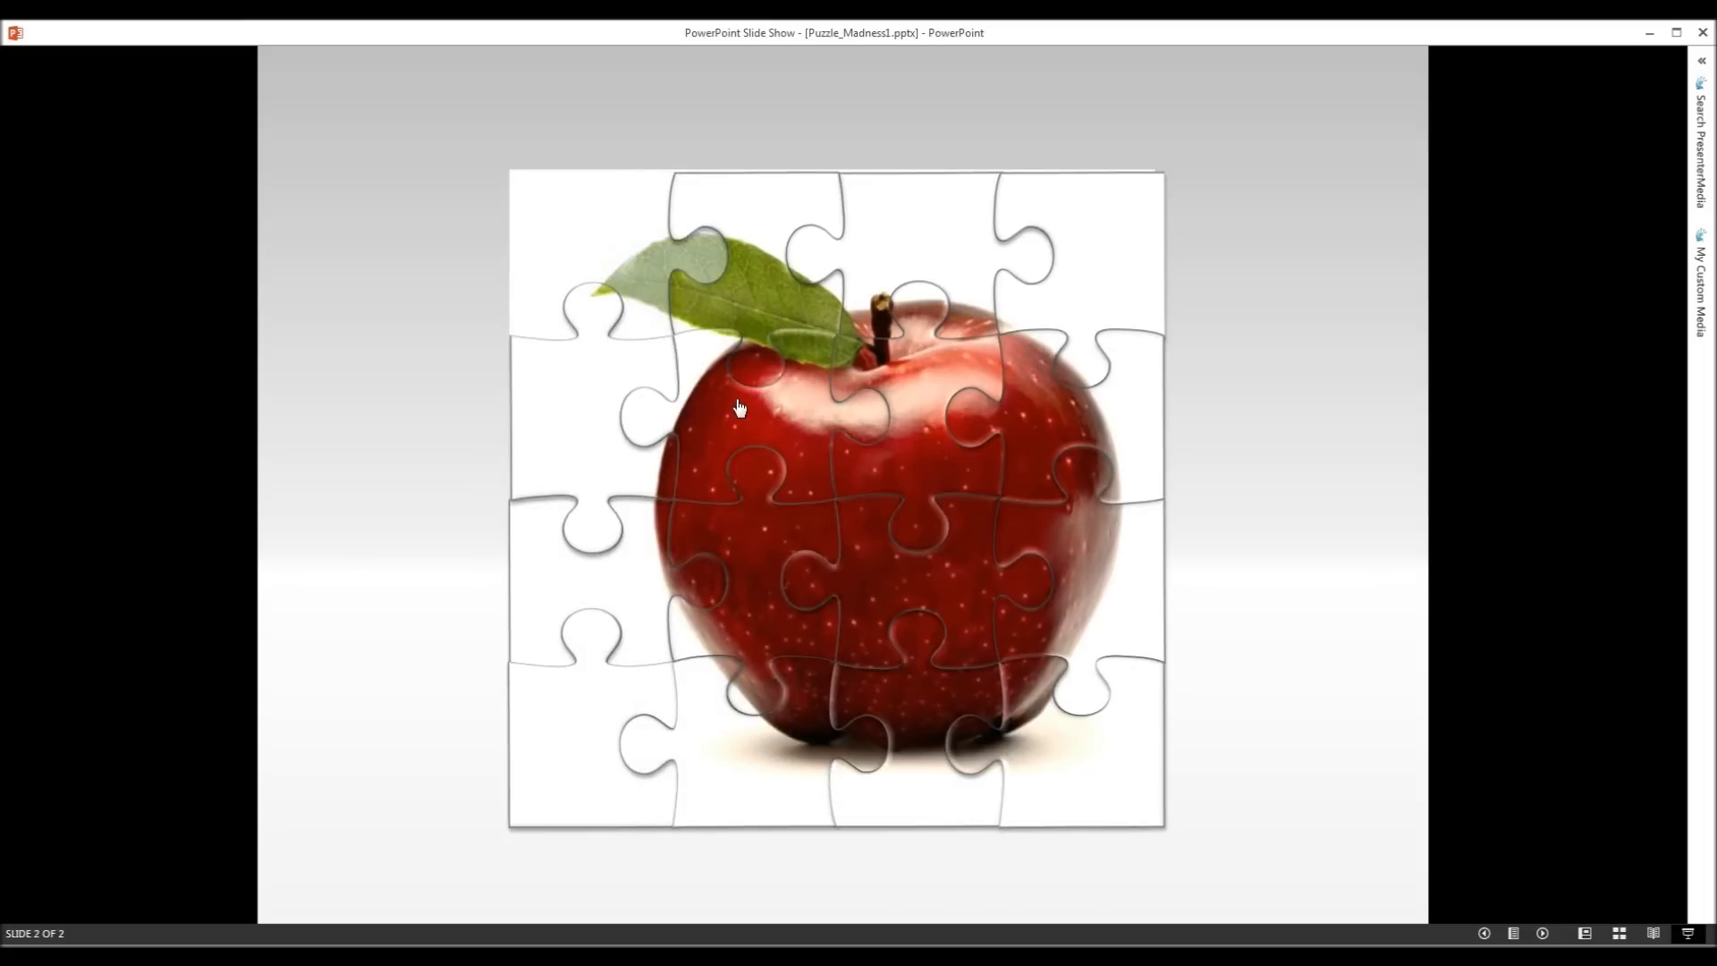
Step: Fade away the first eight puzzle pieces across the middle and bottom of the apple
left_click(740, 371)
left_click(906, 425)
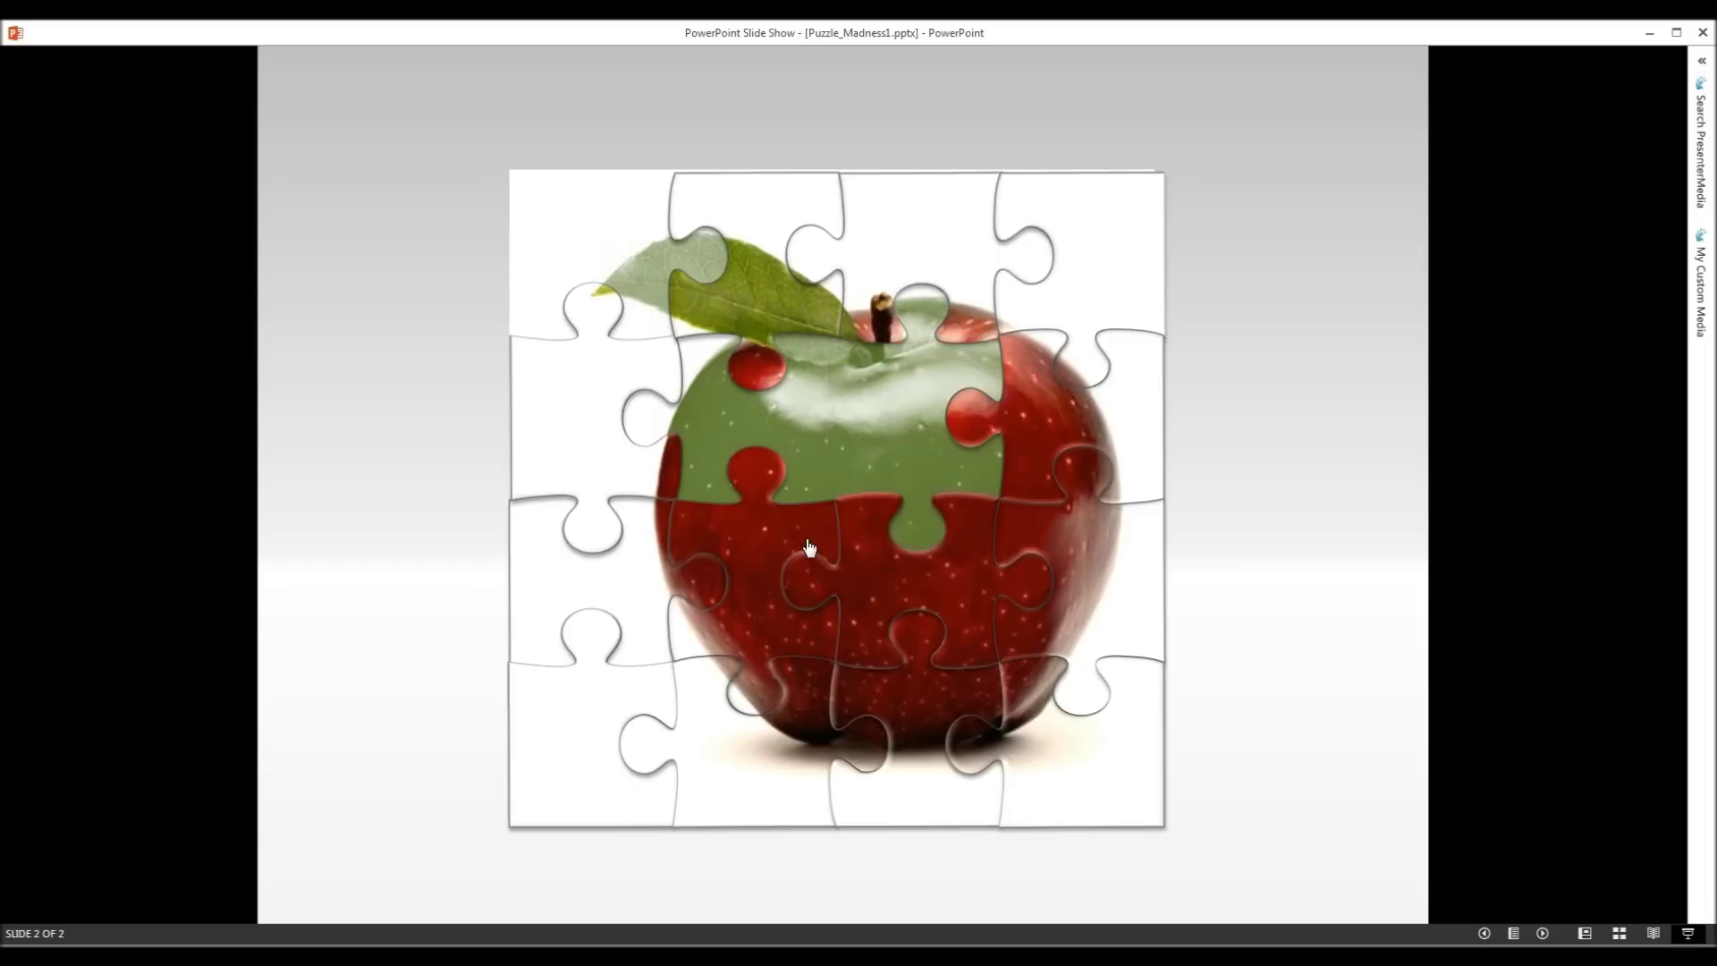
left_click(760, 605)
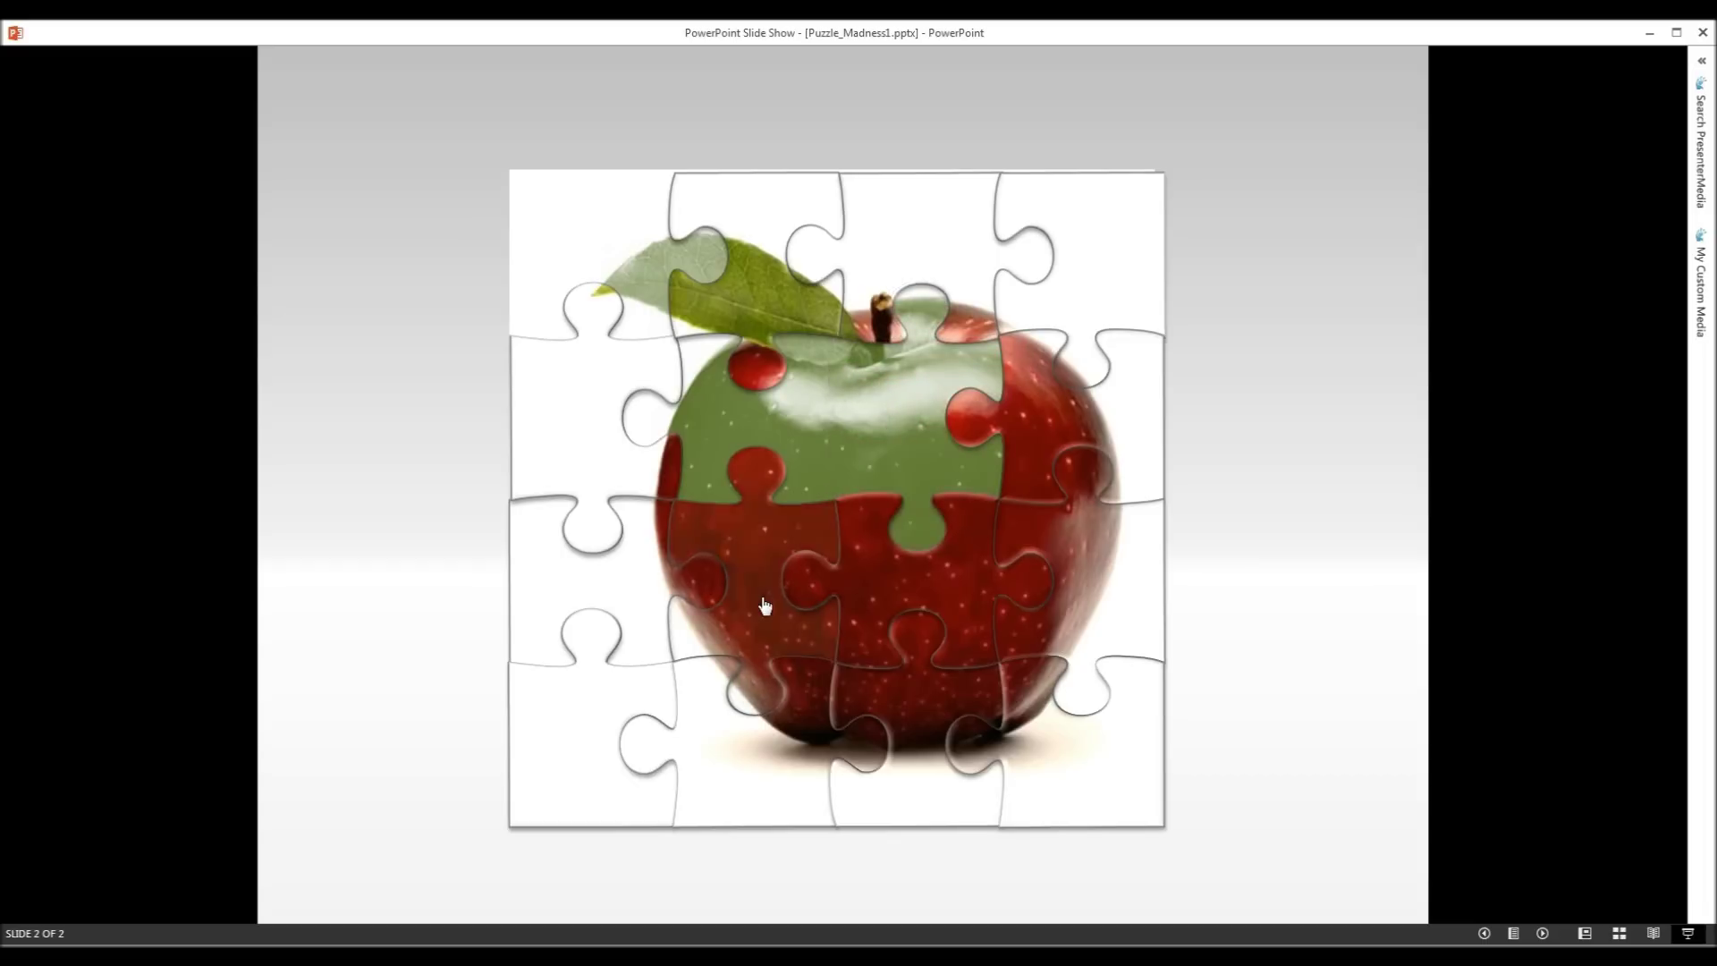
left_click(894, 695)
left_click(788, 756)
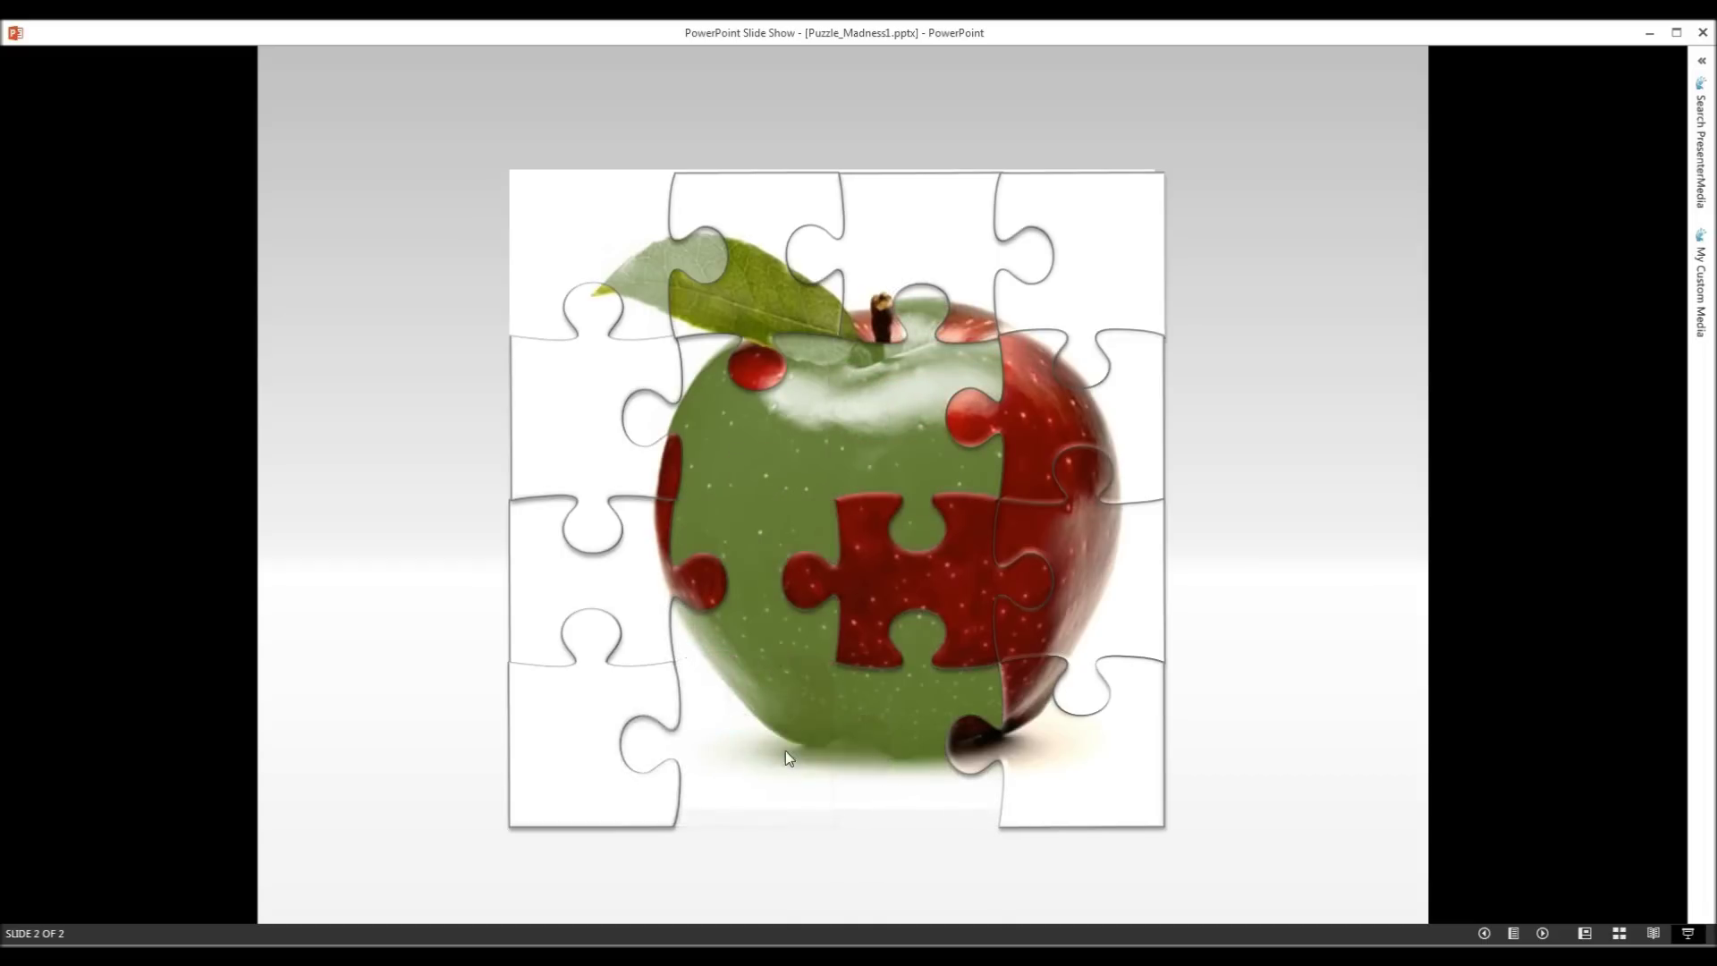
left_click(1101, 559)
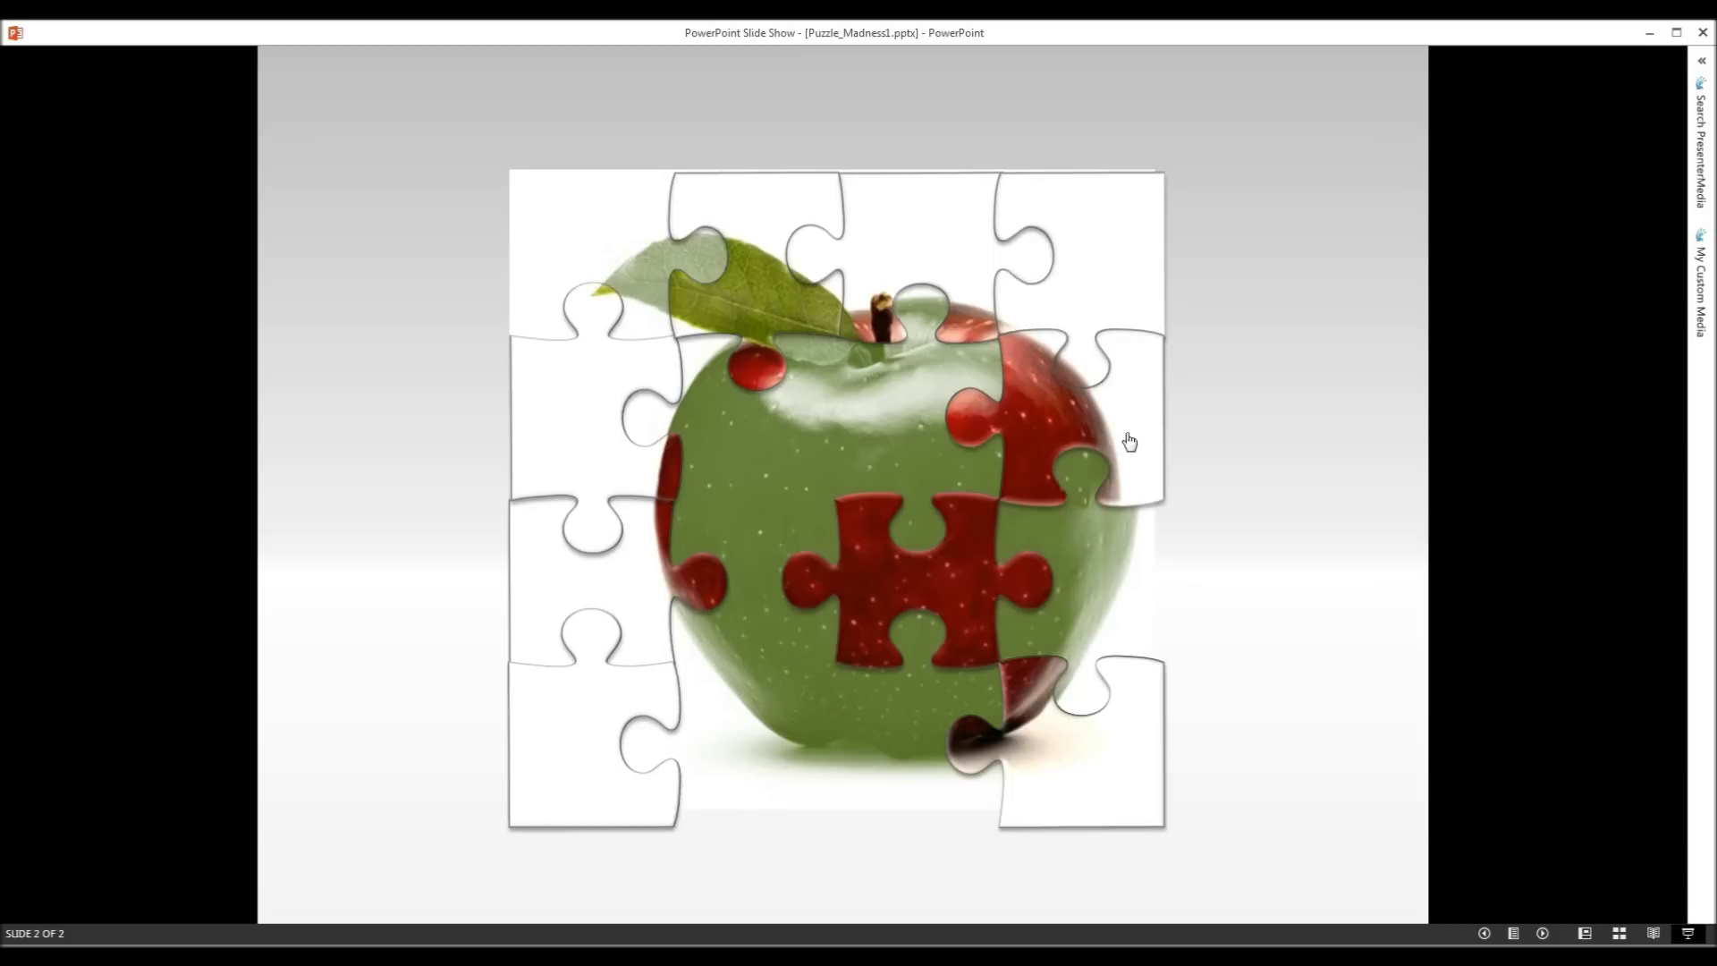
left_click(997, 599)
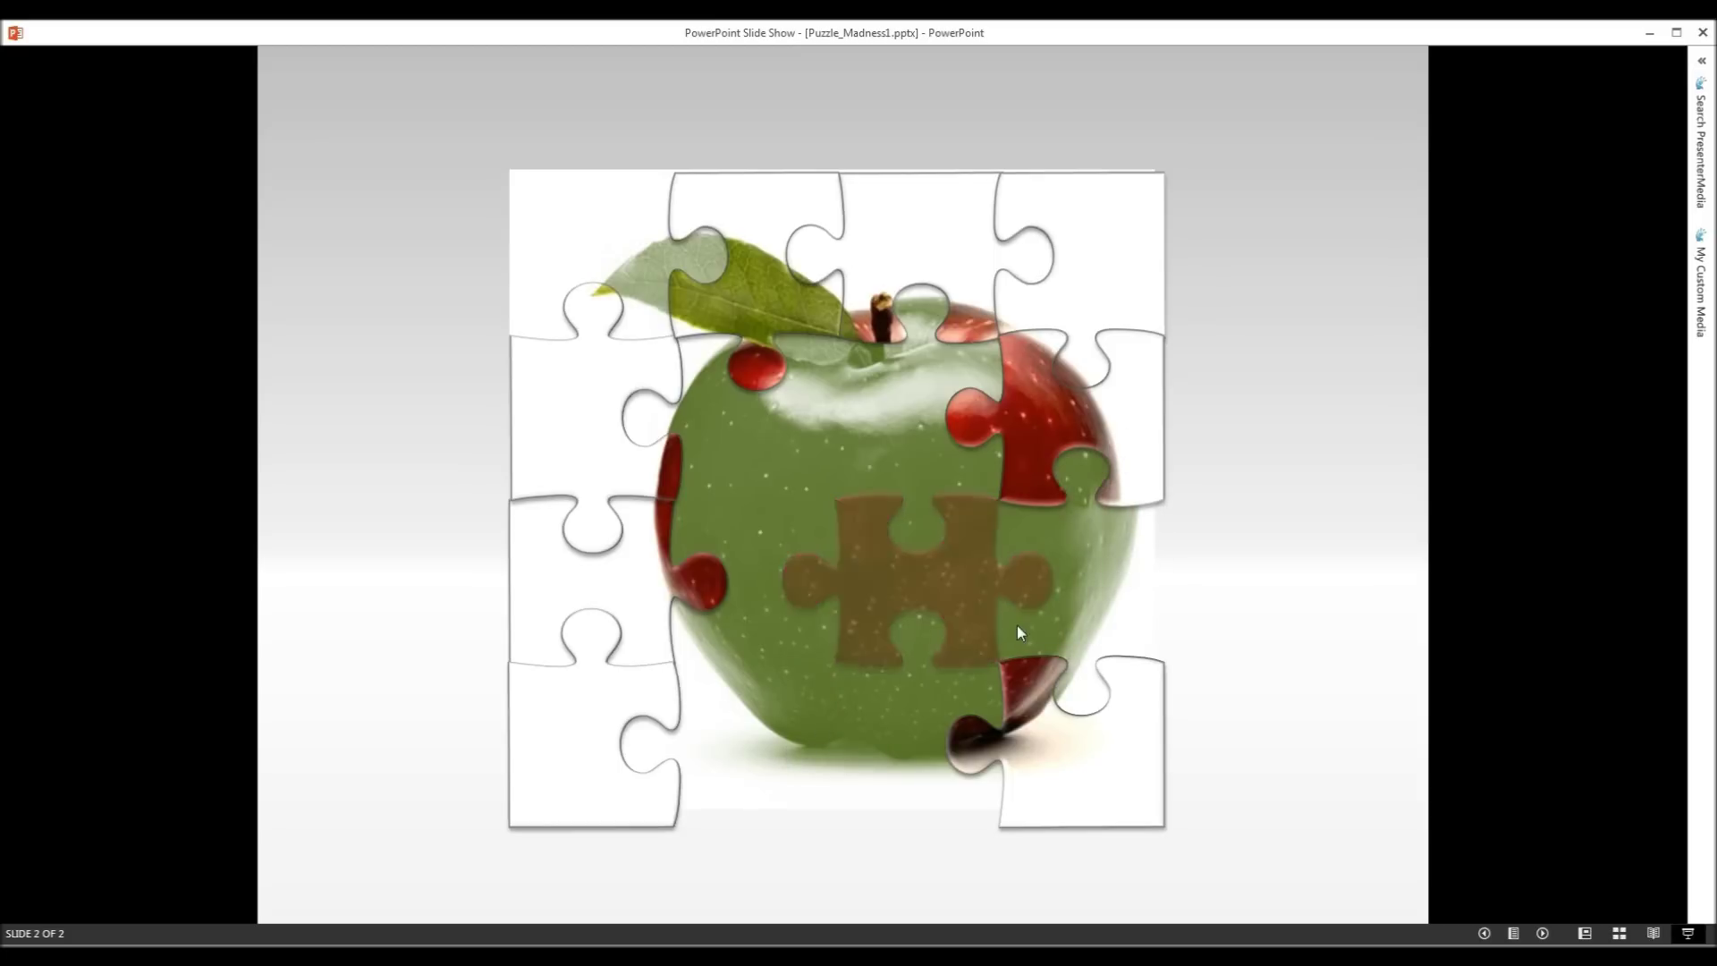
left_click(1088, 773)
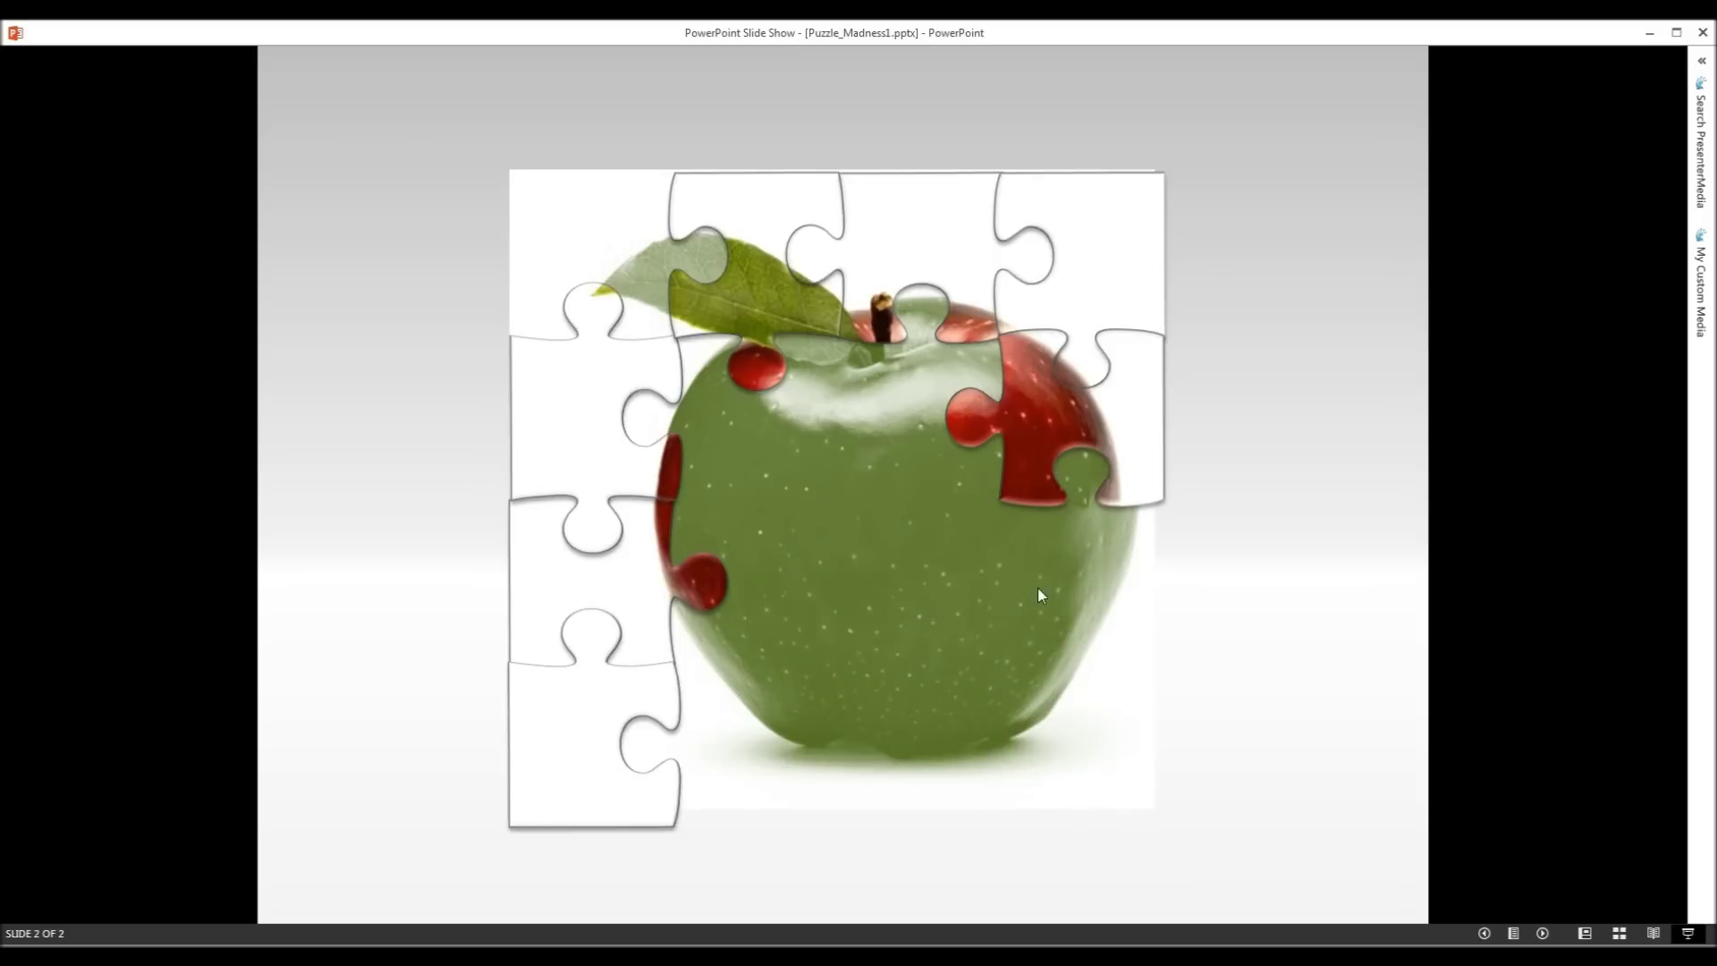
Step: Fade away the remaining seven pieces along the right, top and left, then end the show
left_click(1148, 436)
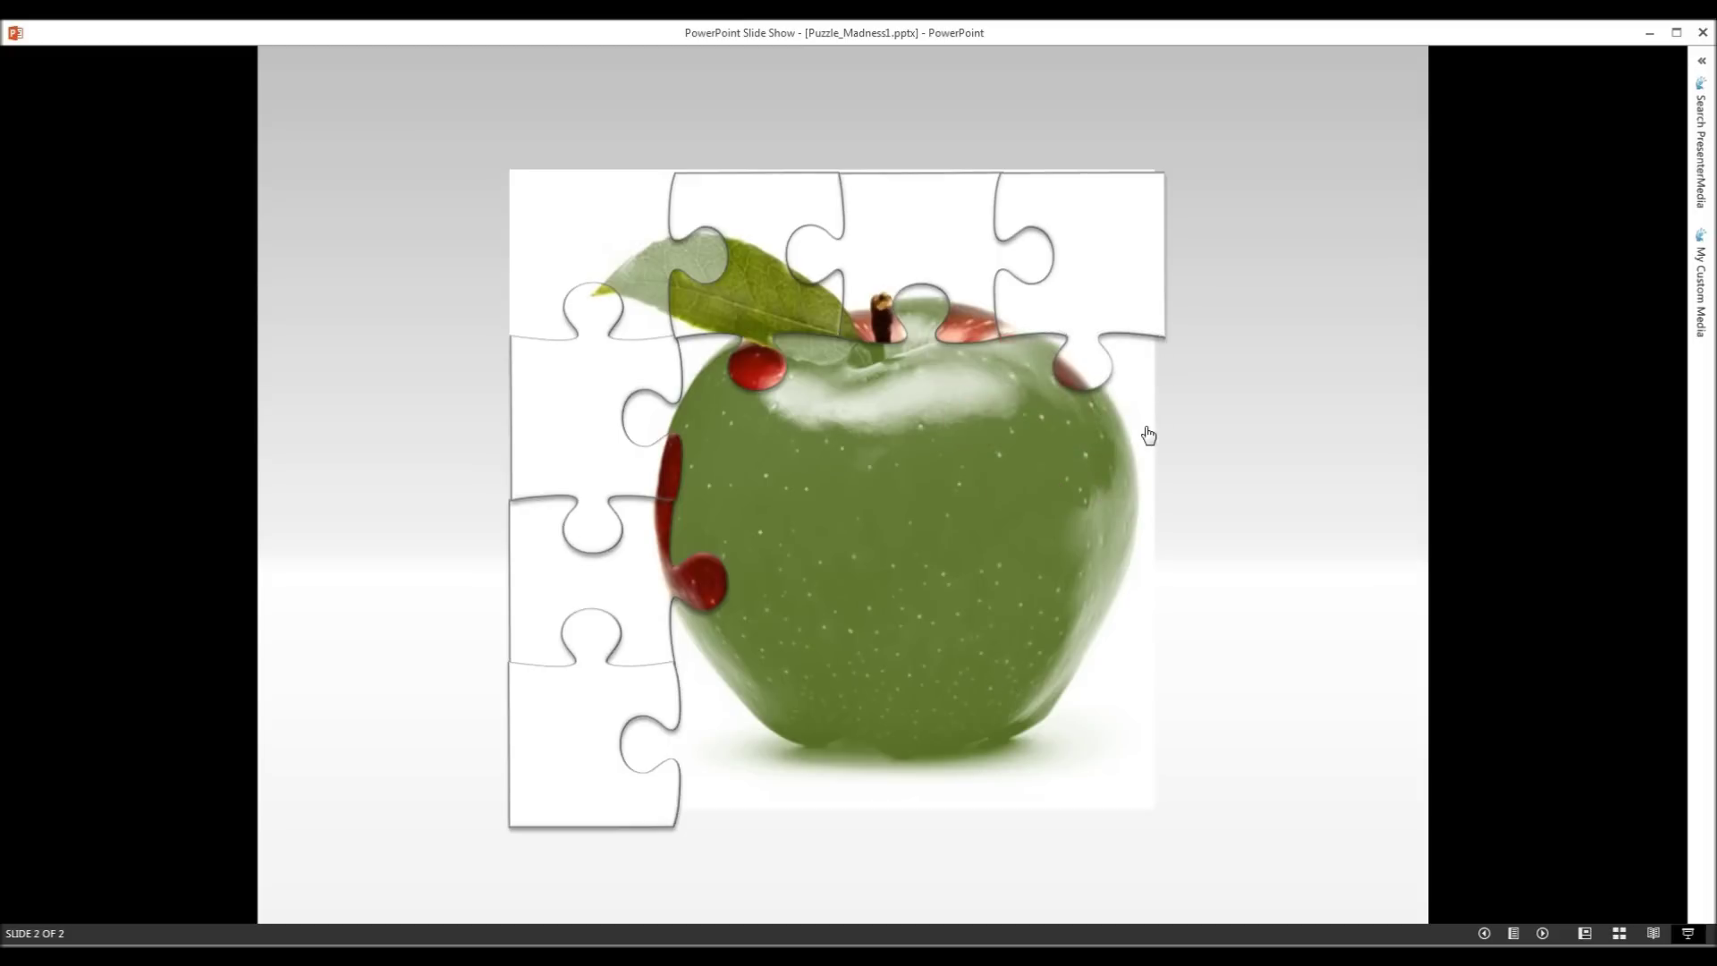
left_click(1112, 309)
left_click(980, 267)
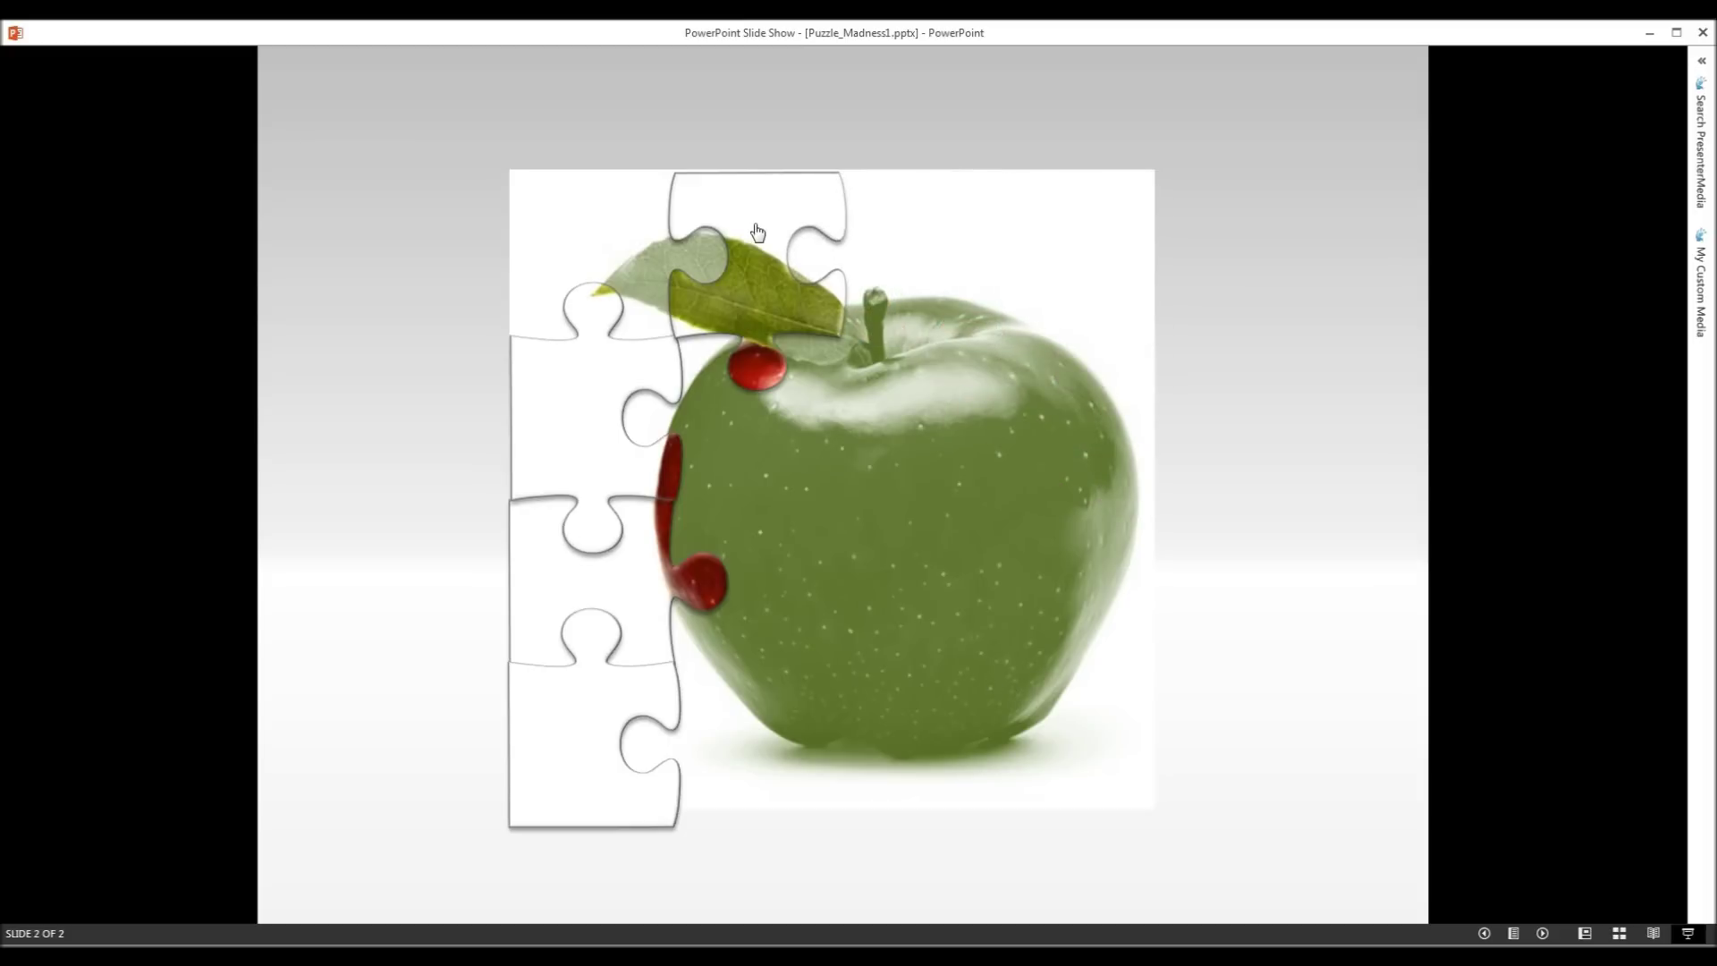
left_click(711, 322)
left_click(577, 420)
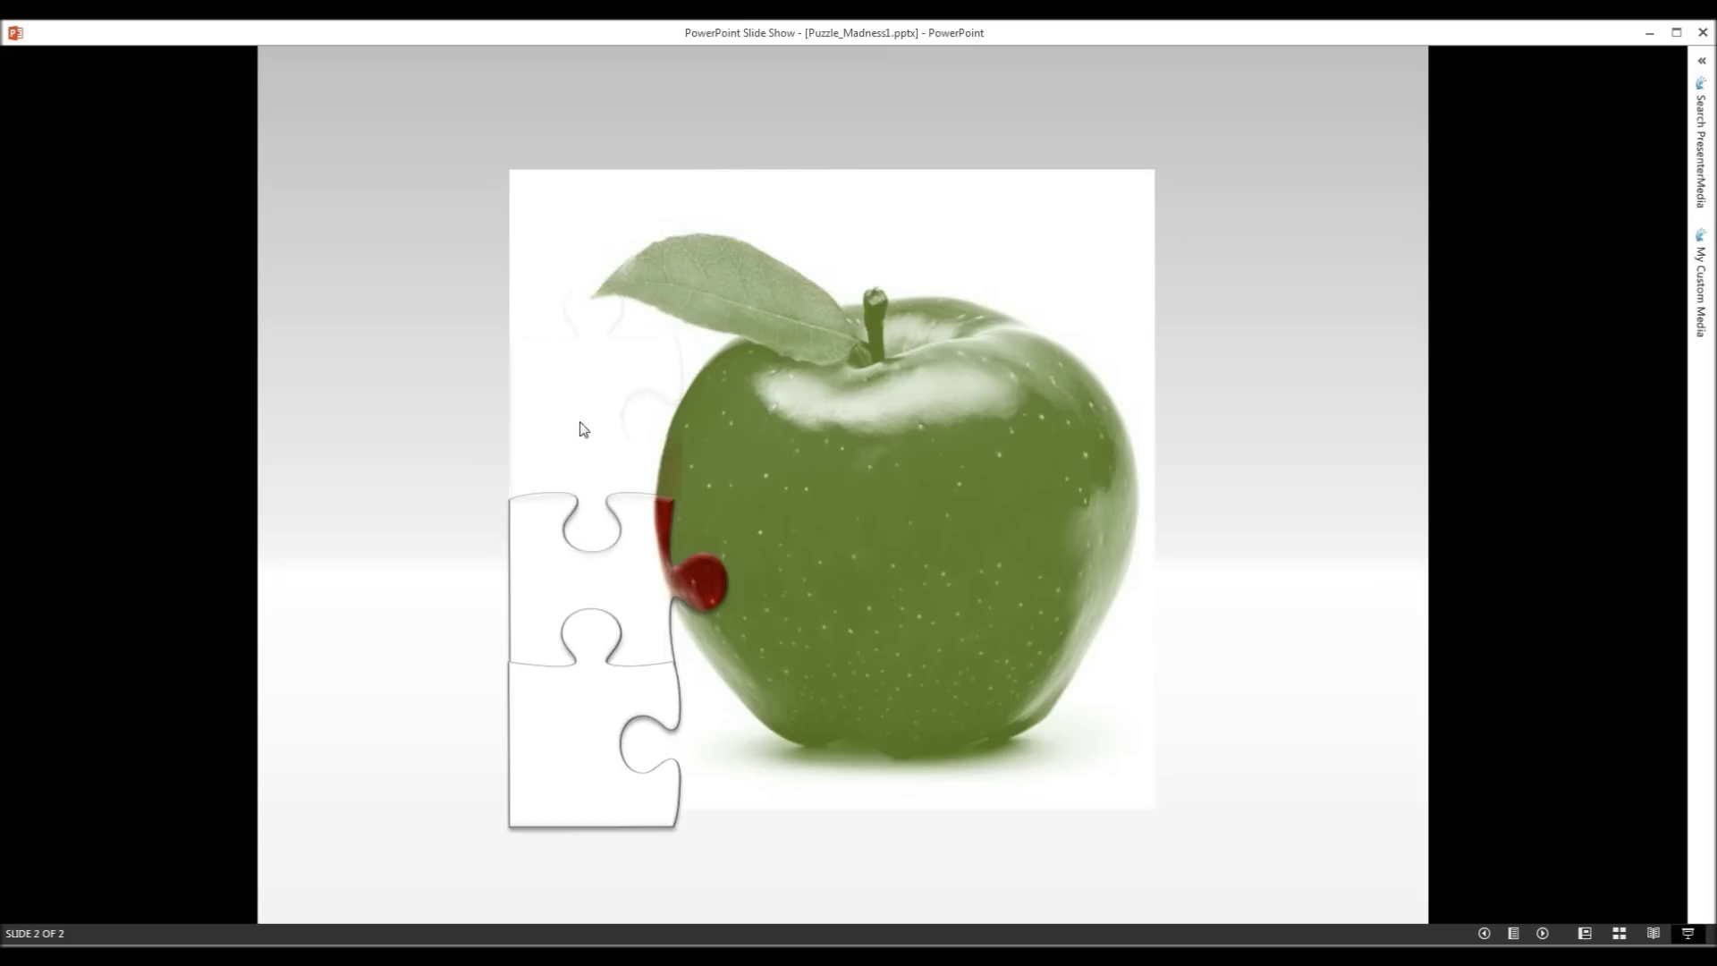
left_click(567, 575)
left_click(563, 751)
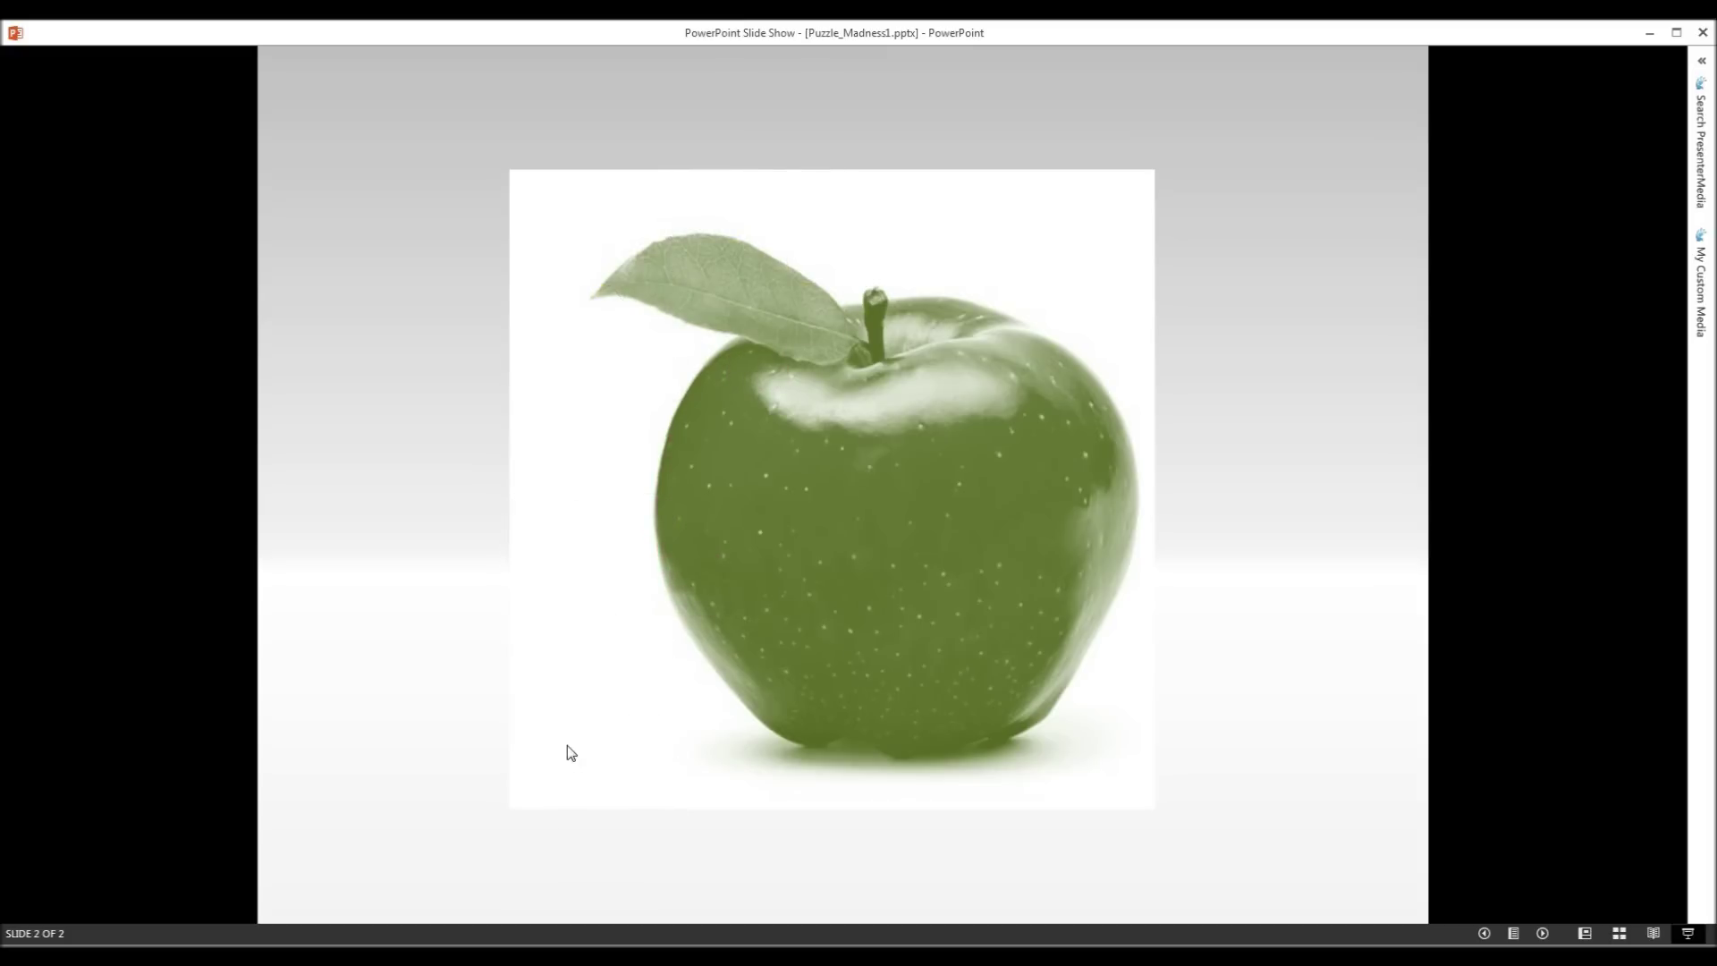
left_click(828, 535)
left_click(828, 534)
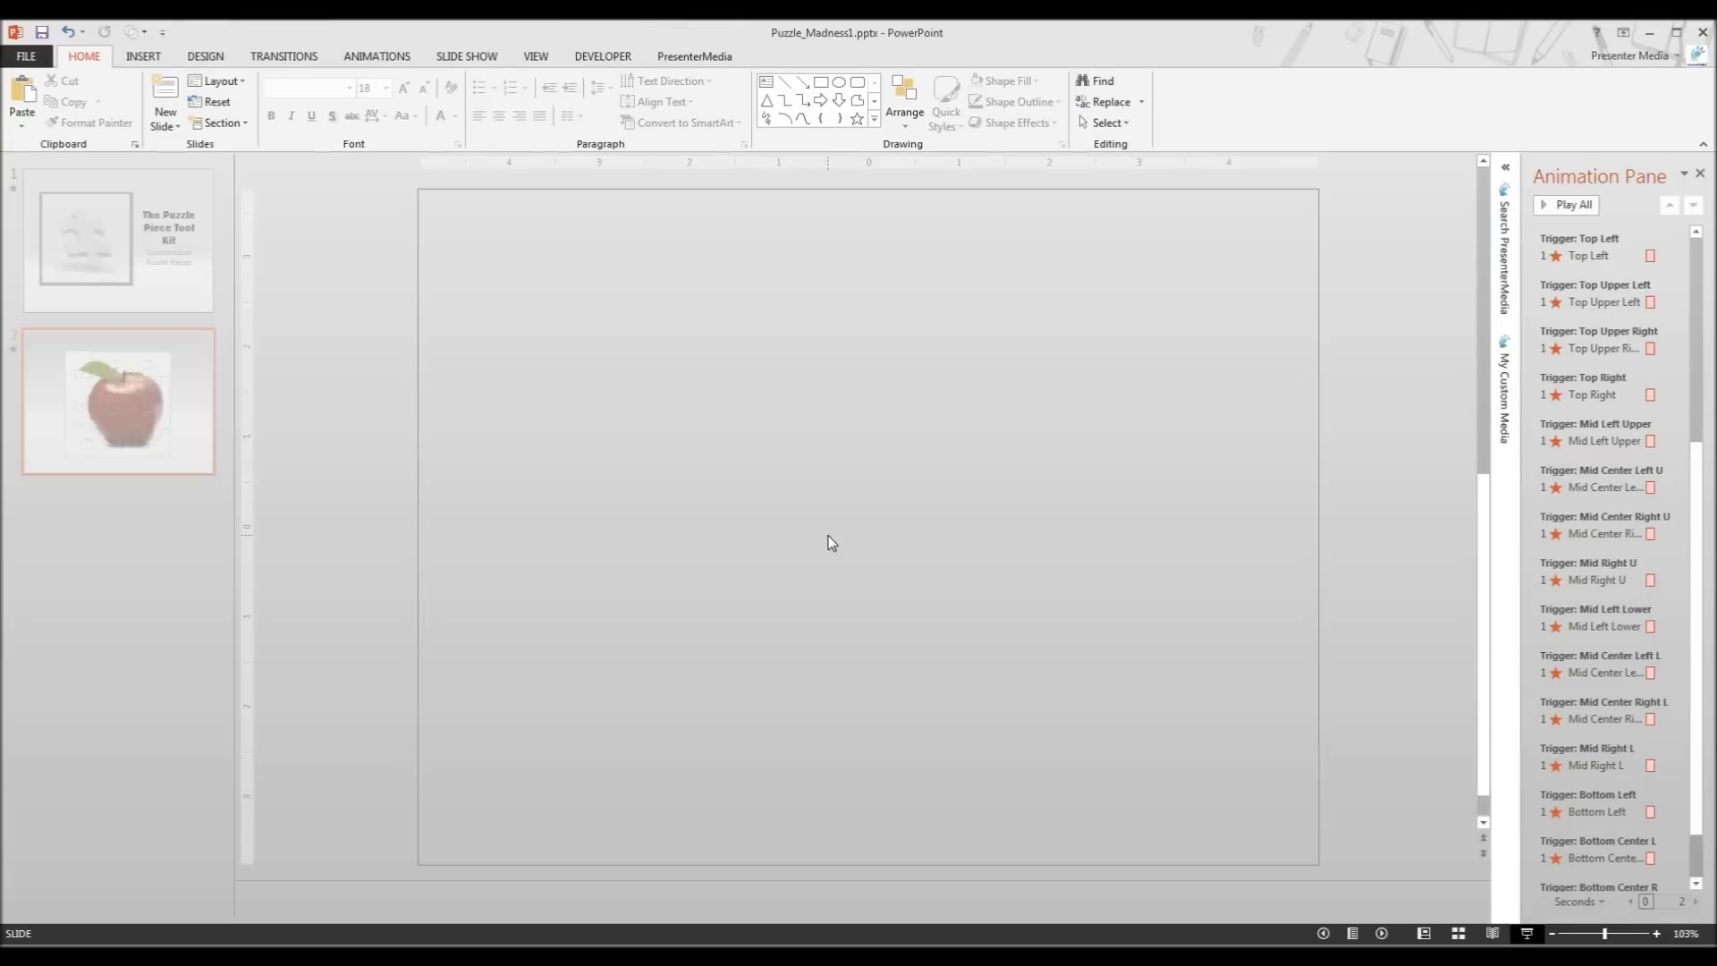